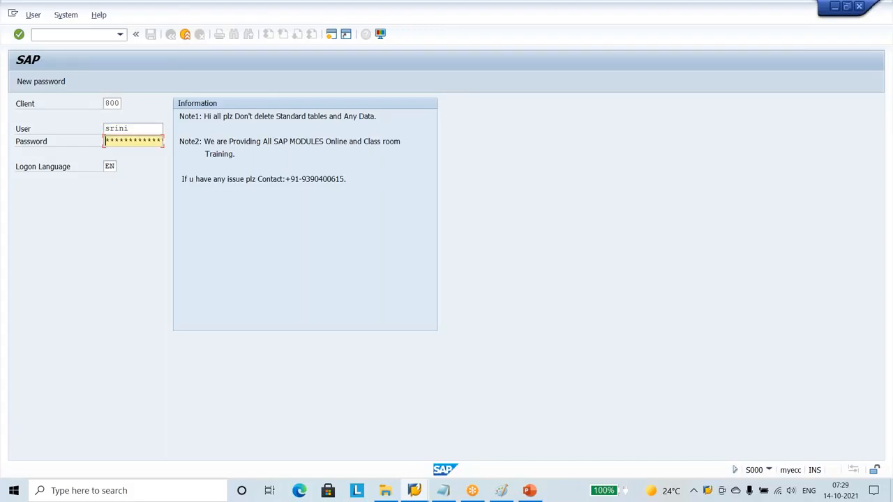
- Log on with the account password and open the SAP Reference IMG through transaction spro
{"action": "type", "text": "*******"}
{"action": "key", "text": "Return"}
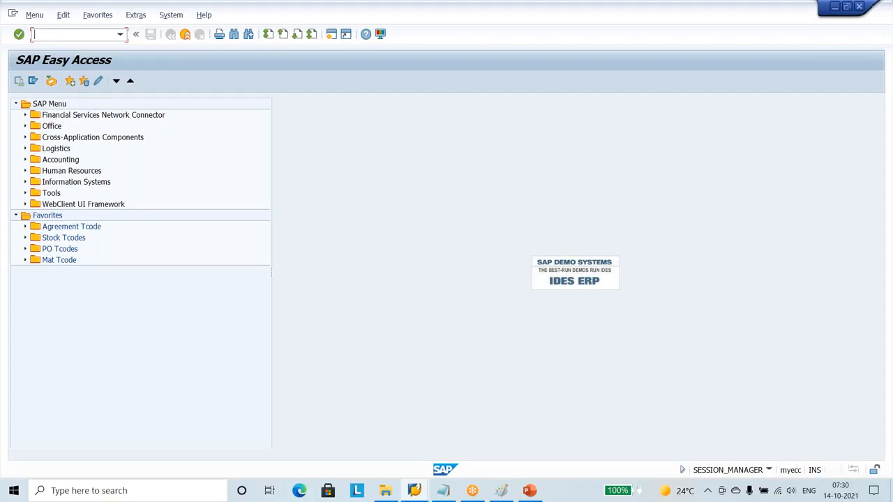
{"action": "type", "text": "spro"}
{"action": "key", "text": "Return"}
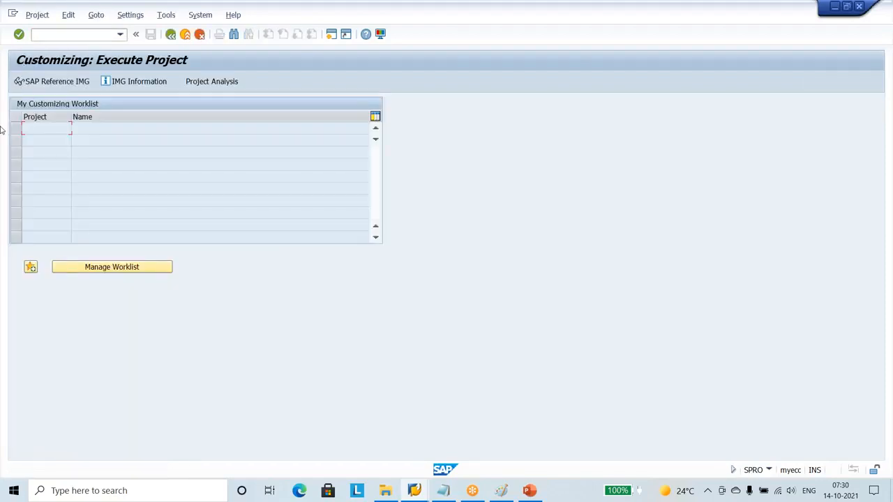
{"action": "left_click", "coordinate": [51, 81]}
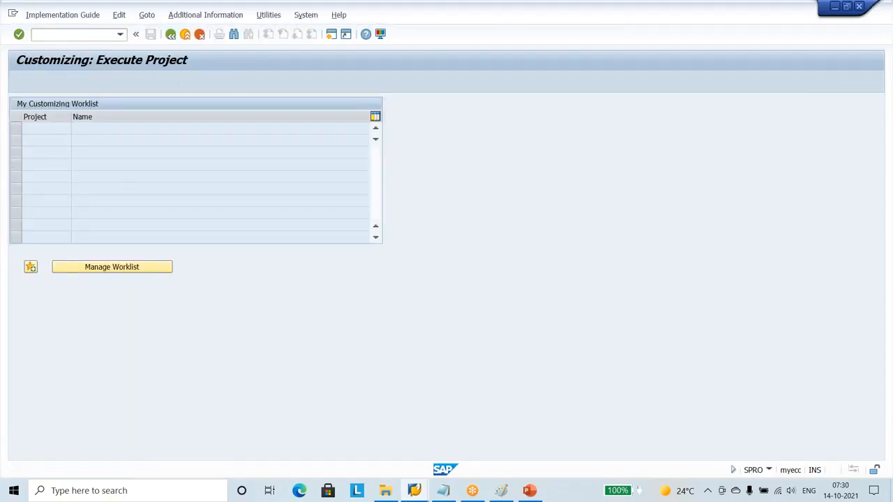
- Find the Logistics - General node in the IMG structure and expand it
{"action": "left_click", "coordinate": [108, 183]}
{"action": "scroll", "coordinate": [122, 262], "scroll_direction": "down", "scroll_amount": 1}
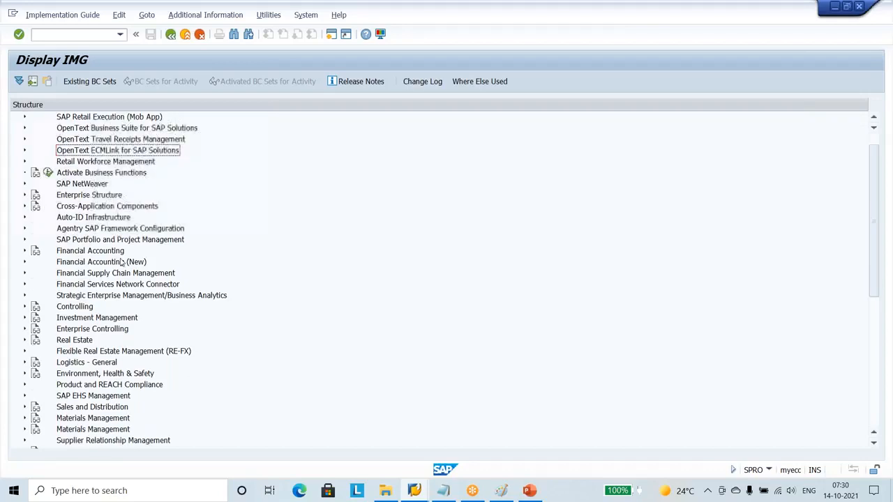
{"action": "scroll", "coordinate": [122, 263], "scroll_direction": "down", "scroll_amount": 3}
{"action": "left_click", "coordinate": [126, 273]}
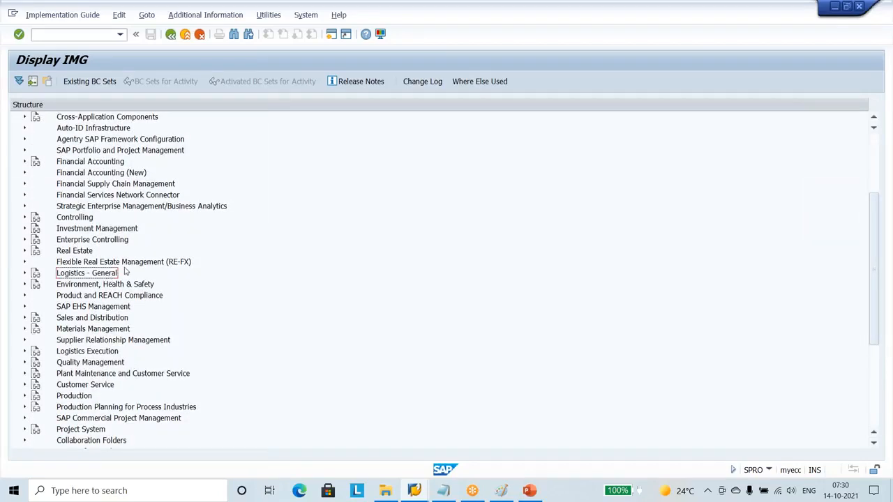
{"action": "scroll", "coordinate": [125, 273], "scroll_direction": "down", "scroll_amount": 2}
{"action": "left_click", "coordinate": [71, 264]}
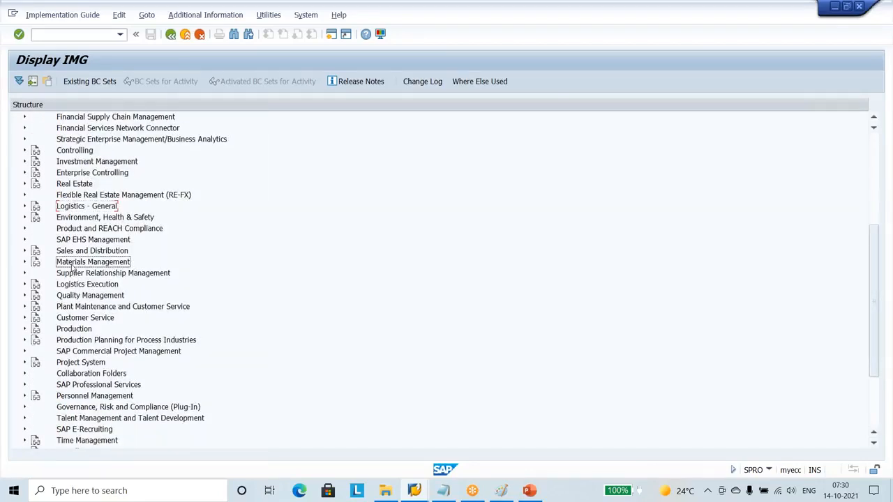
{"action": "left_click", "coordinate": [84, 207]}
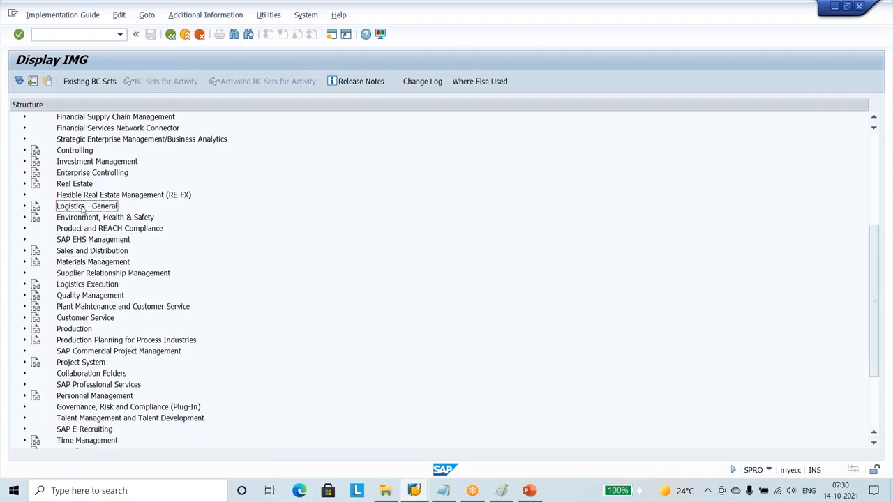
{"action": "left_click", "coordinate": [25, 207]}
- Under Material Master > Basic Settings > Material Types, try to open Define Attributes of Material Types, declining to display the locked data
{"action": "left_click", "coordinate": [87, 152]}
{"action": "left_click", "coordinate": [33, 150]}
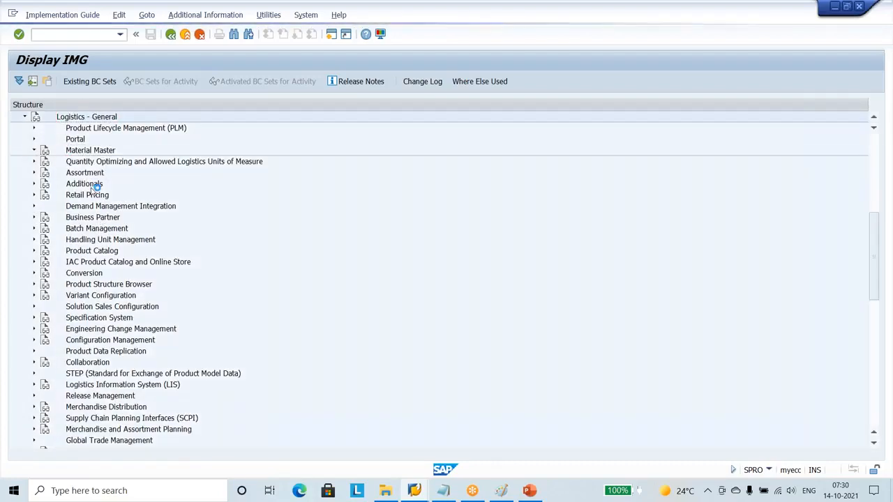
{"action": "left_click", "coordinate": [91, 186]}
{"action": "left_click", "coordinate": [44, 184]}
{"action": "left_click", "coordinate": [112, 229]}
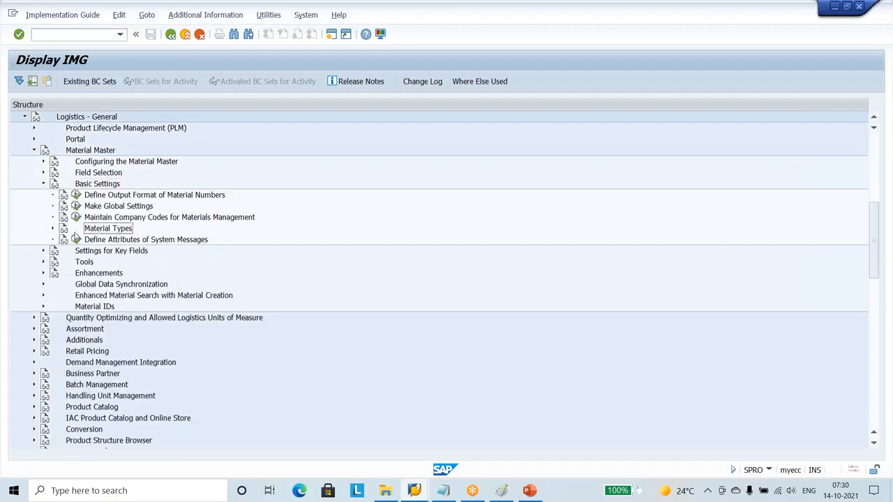
{"action": "left_click", "coordinate": [53, 229]}
{"action": "left_click", "coordinate": [85, 239]}
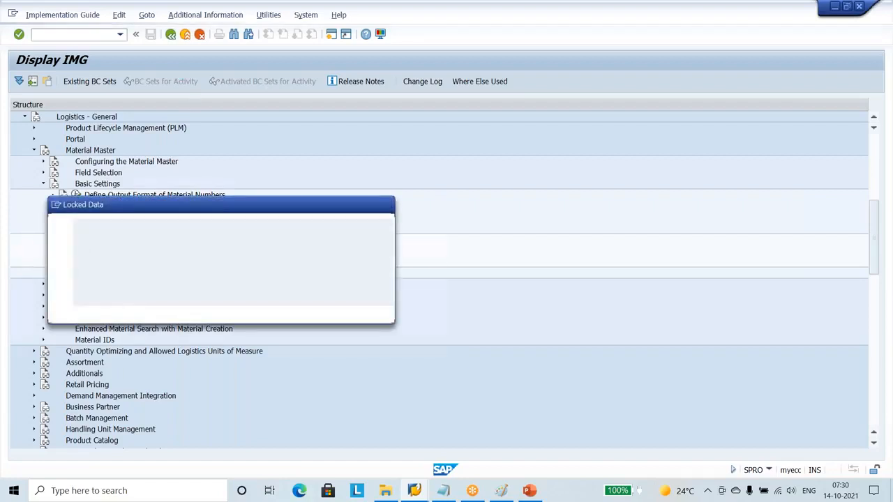
{"action": "left_click_drag", "start_coordinate": [170, 235], "coordinate": [201, 238]}
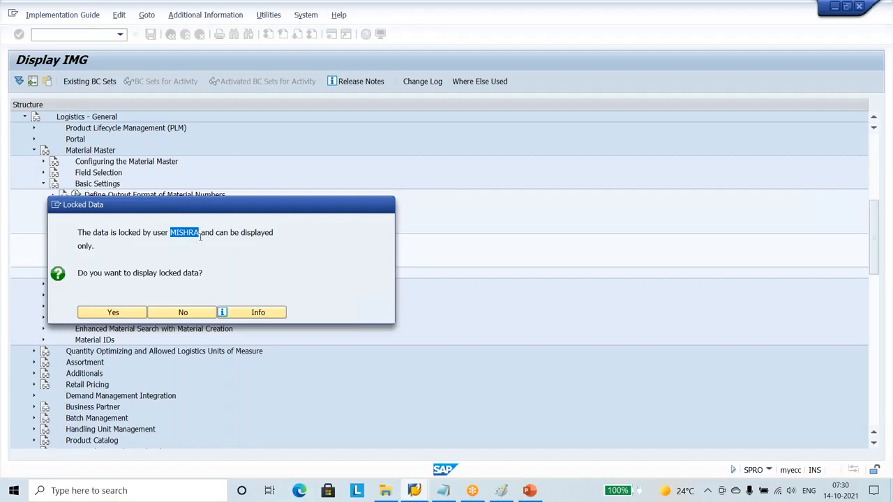
{"action": "left_click", "coordinate": [186, 312]}
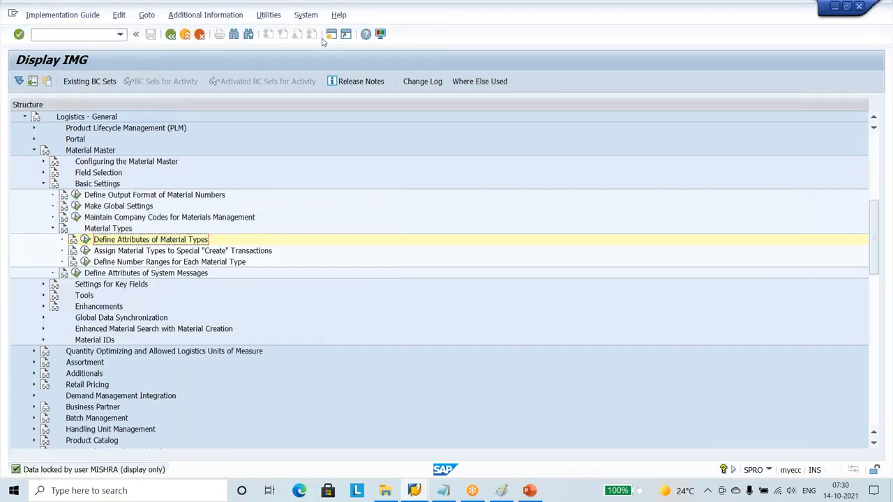
- Open a new session and start the lock entries transaction sm12
{"action": "left_click", "coordinate": [331, 35]}
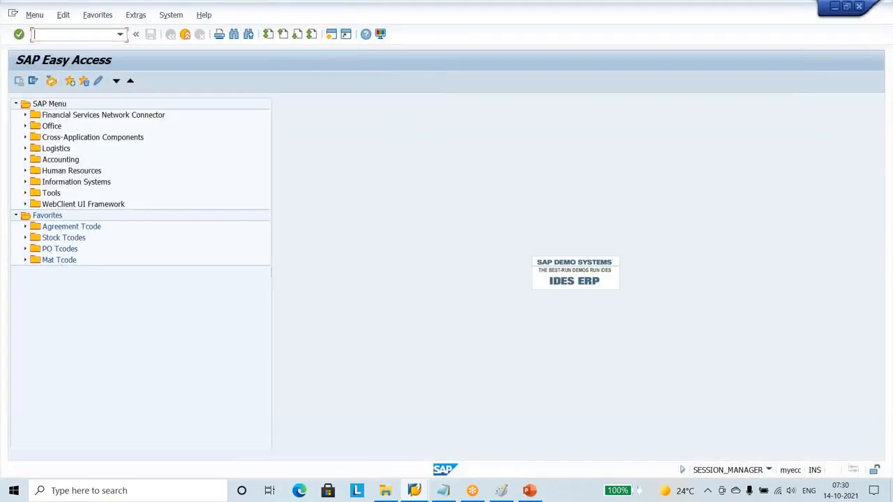
{"action": "type", "text": "o"}
{"action": "key", "text": "BackSpace"}
{"action": "type", "text": "sm12"}
{"action": "left_click", "coordinate": [19, 36]}
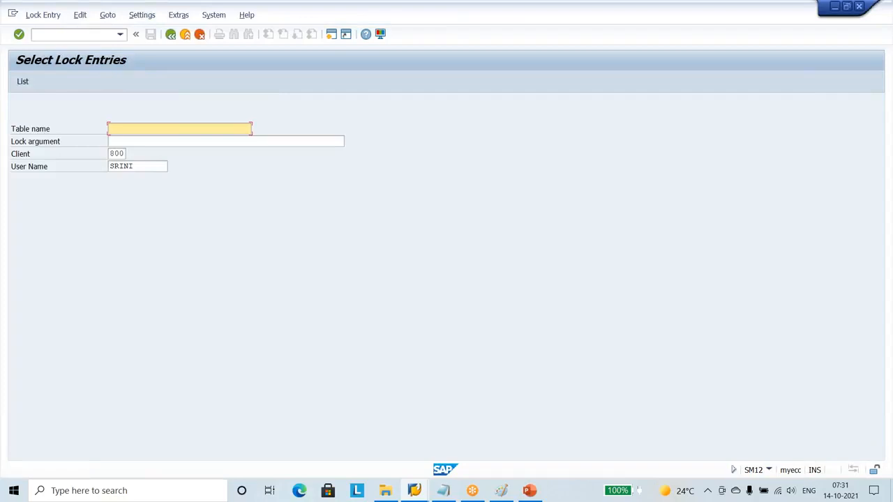
- List the lock entries held by the user named in the locked-data message
{"action": "left_click", "coordinate": [138, 166]}
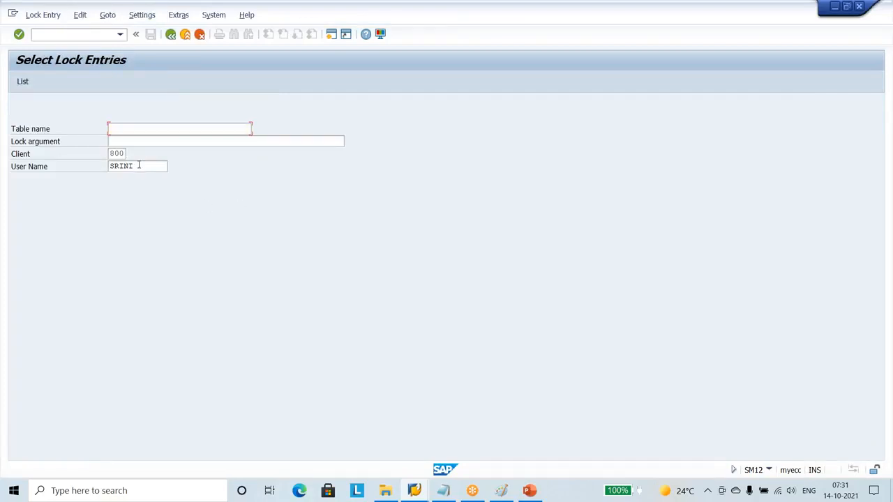
{"action": "key", "text": "BackSpace"}
{"action": "key", "text": "BackSpace"}
{"action": "key", "text": "BackSpace"}
{"action": "key", "text": "BackSpace"}
{"action": "key", "text": "BackSpace"}
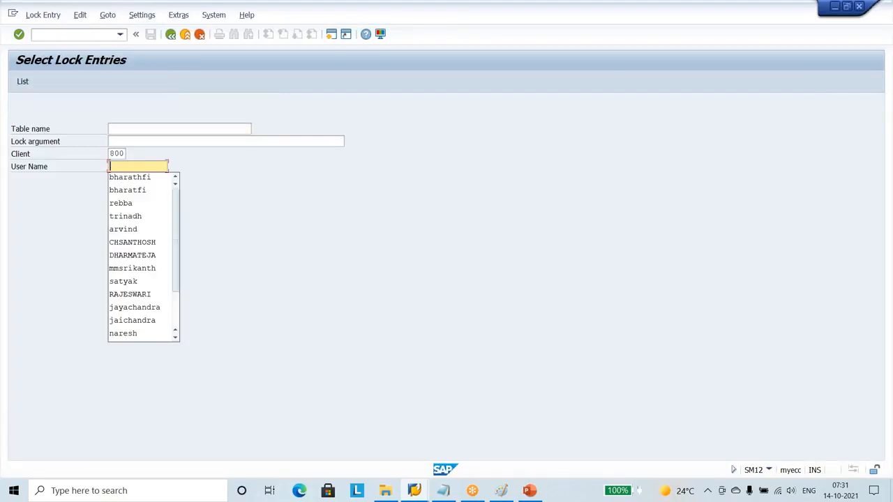
{"action": "type", "text": "MISHRA"}
{"action": "key", "text": "Return"}
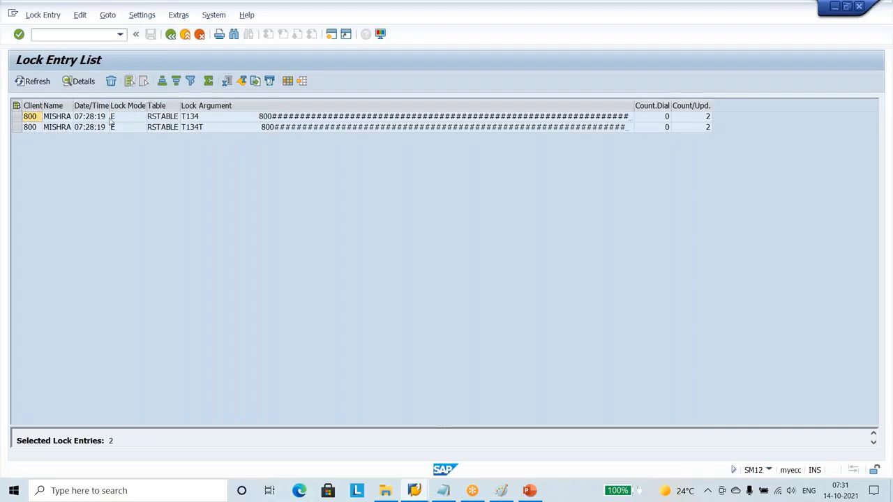
- Delete all of that user's lock entries and close the help text
{"action": "left_click", "coordinate": [129, 81]}
{"action": "left_click", "coordinate": [111, 81]}
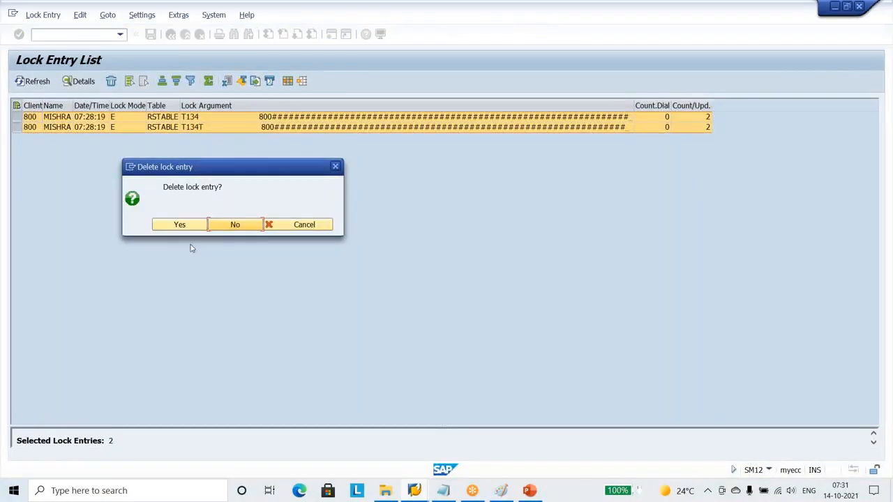
{"action": "left_click", "coordinate": [196, 227]}
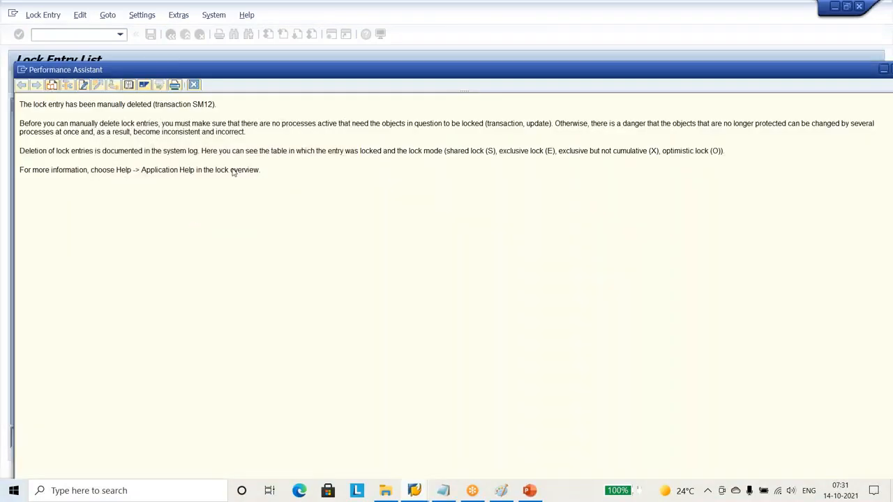
{"action": "left_click", "coordinate": [196, 88]}
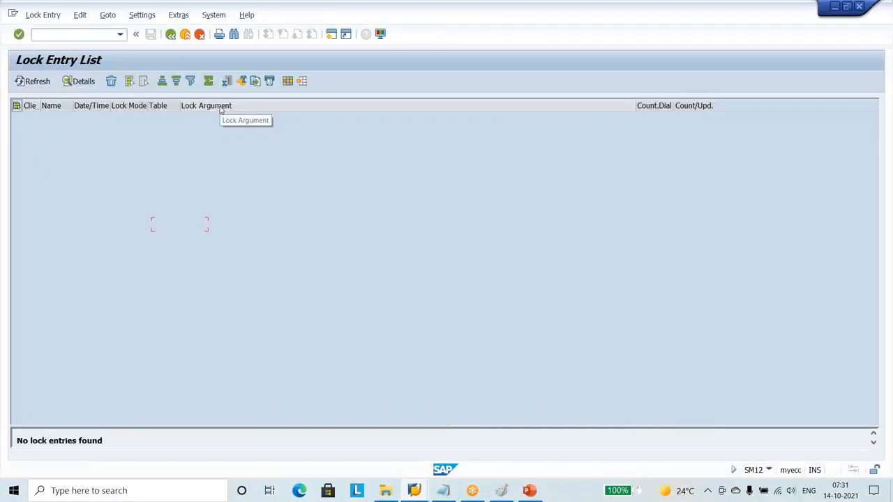
- Return to the IMG session's Define Attributes of Material Types activity and position the list at material type PIPE
{"action": "left_click", "coordinate": [415, 490]}
{"action": "left_click", "coordinate": [406, 465]}
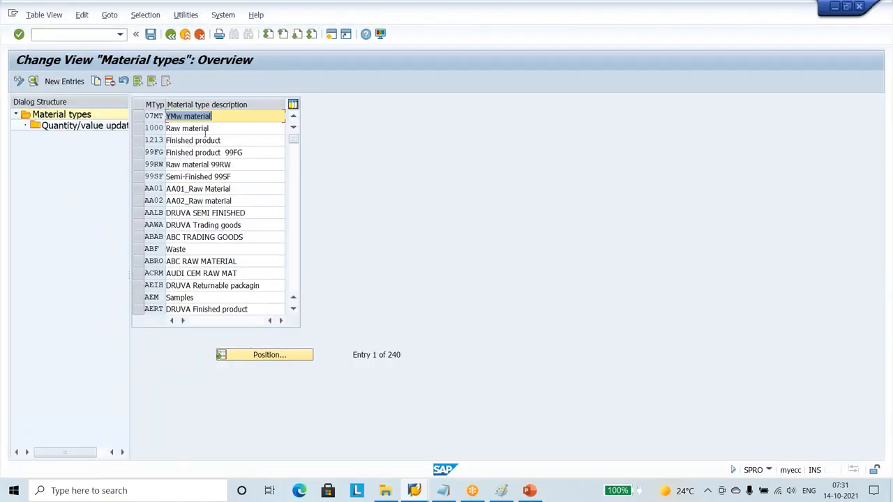
{"action": "left_click", "coordinate": [302, 357]}
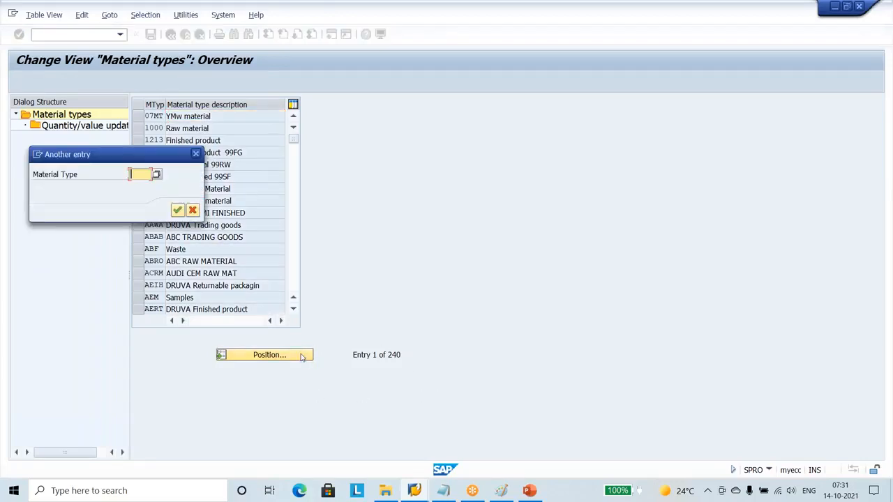
{"action": "type", "text": "pipe"}
{"action": "key", "text": "Return"}
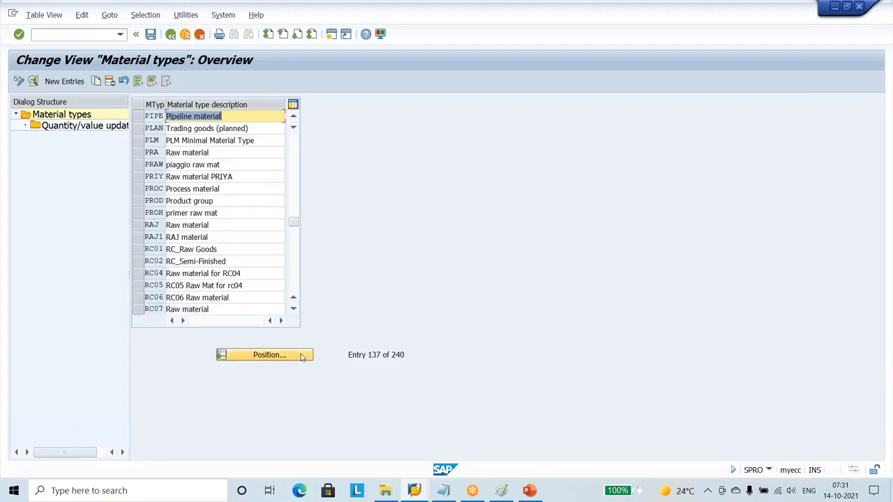
- Copy material type PIPE to a new type NPIP with the description "Nissan Pipeline material", accepting its quantity/value updating settings
{"action": "left_click", "coordinate": [138, 116]}
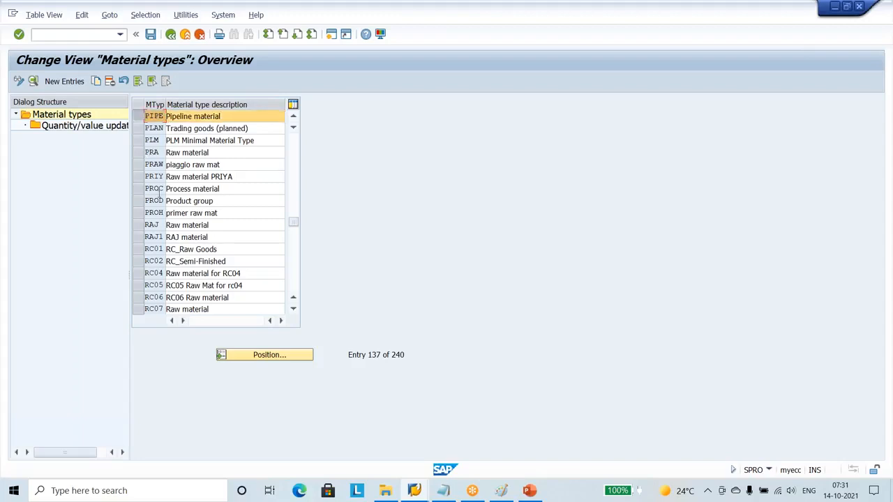
{"action": "left_click", "coordinate": [95, 81]}
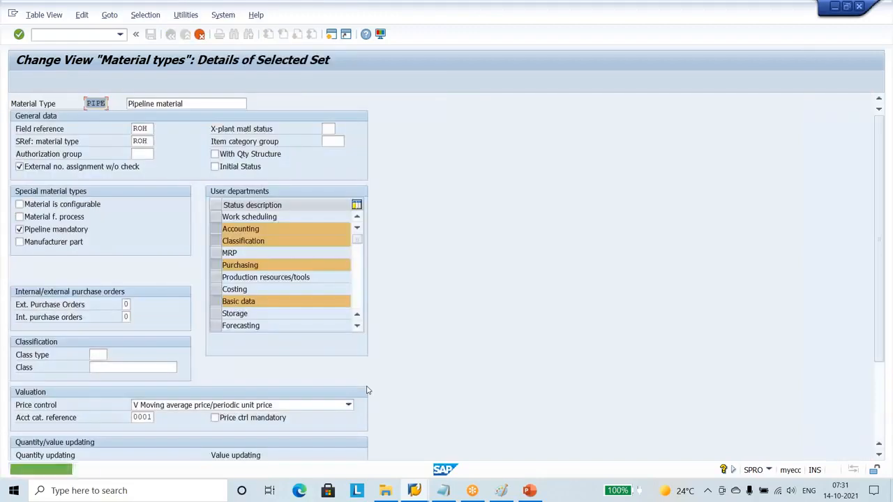
{"action": "type", "text": "NPIP"}
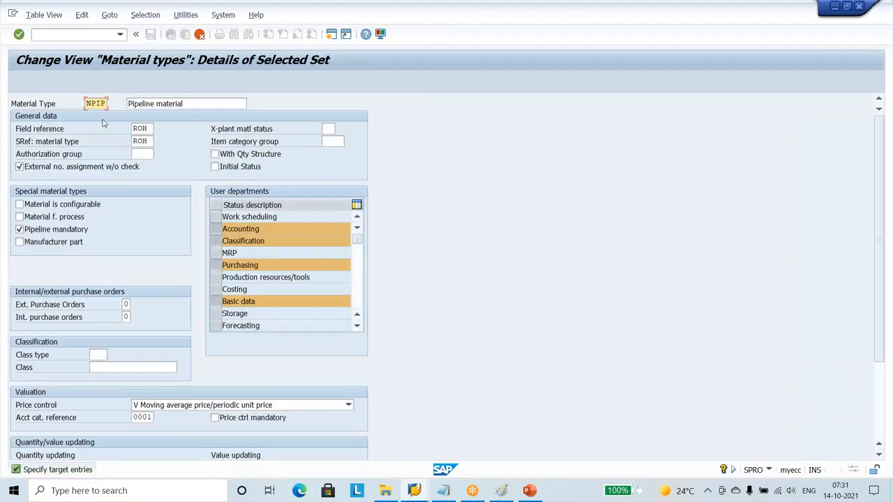
{"action": "key", "text": "Tab"}
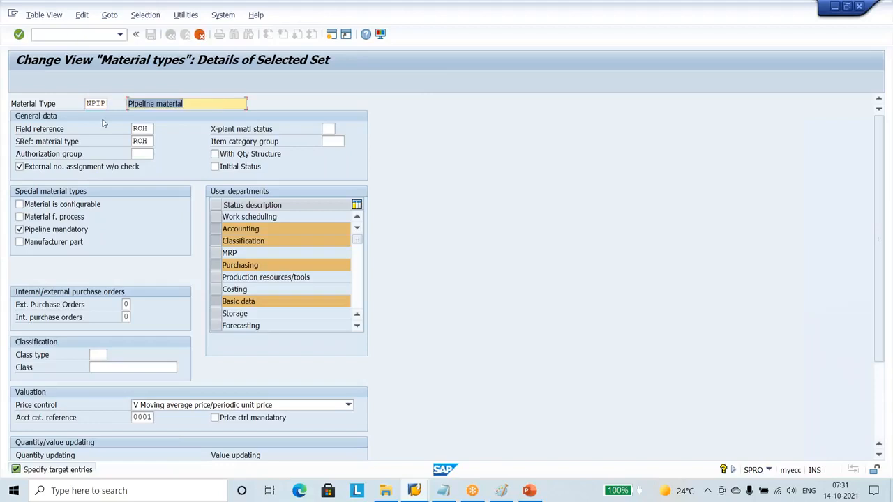
{"action": "key", "text": "End"}
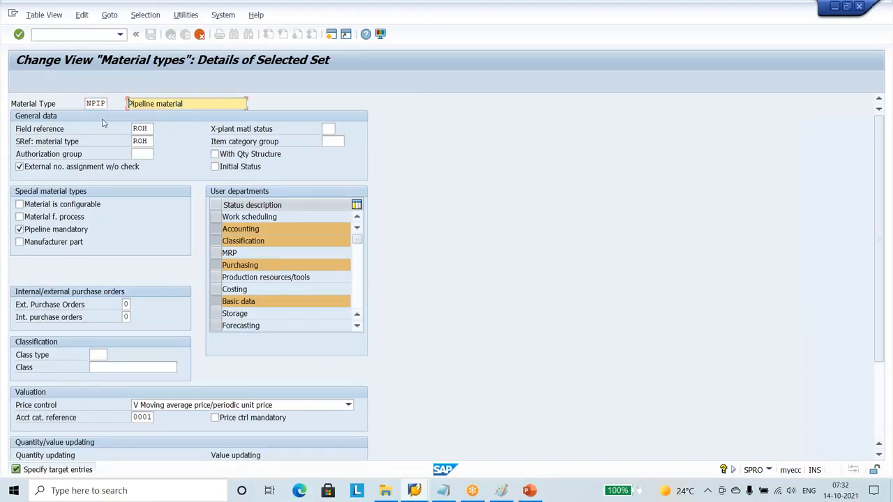
{"action": "type", "text": "Nissan"}
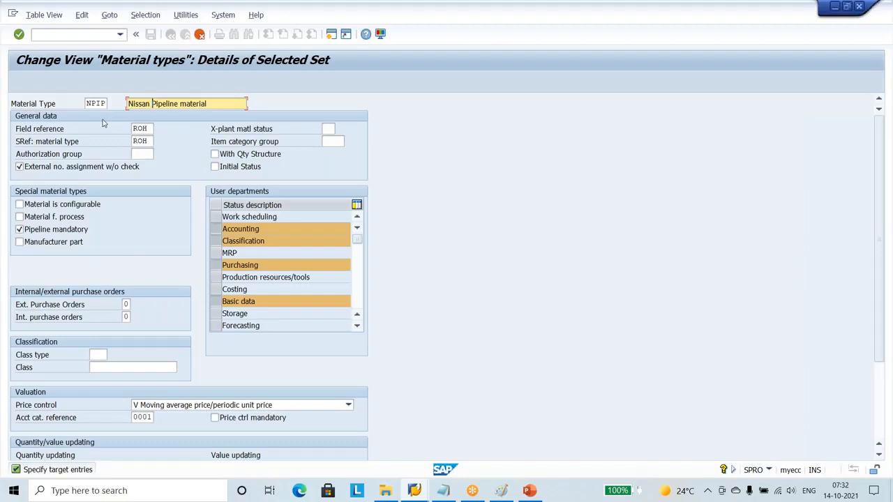
{"action": "key", "text": "Return"}
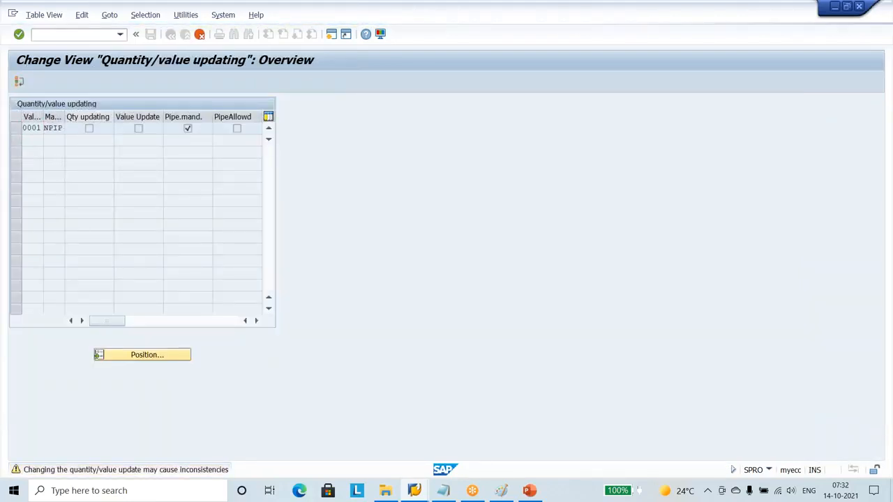
{"action": "key", "text": "Return"}
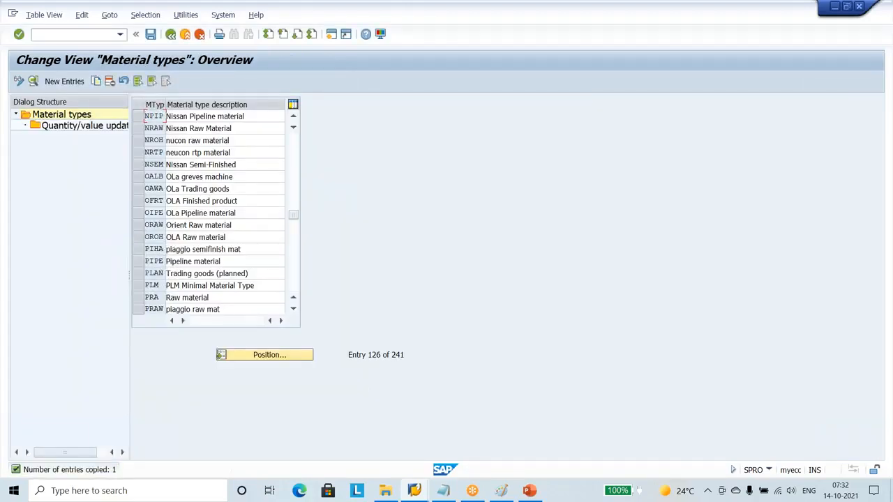
- Select material type NPIP and open its Quantity/value updating settings, widening the dialog structure area
{"action": "left_click", "coordinate": [139, 119]}
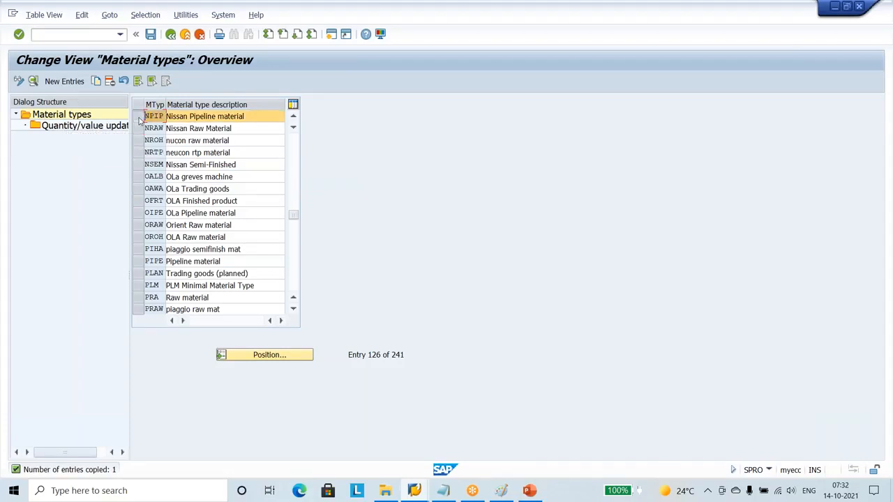
{"action": "left_click_drag", "start_coordinate": [129, 152], "coordinate": [152, 143]}
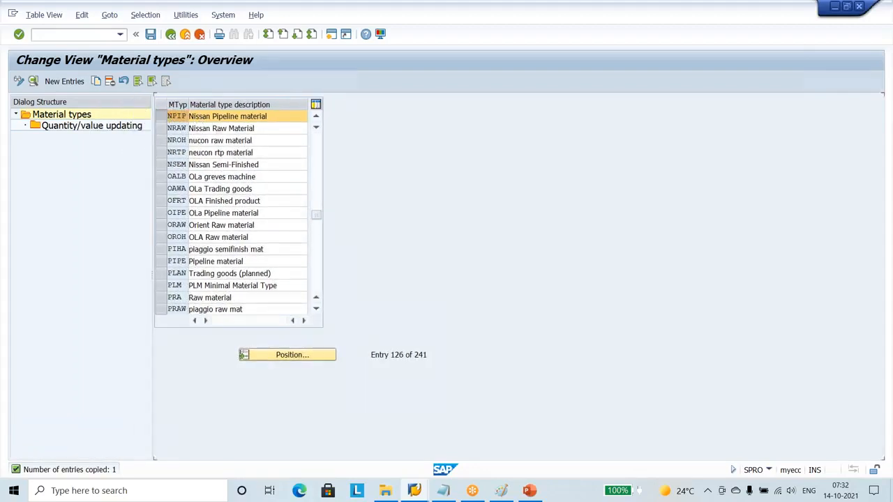
{"action": "left_click", "coordinate": [84, 127]}
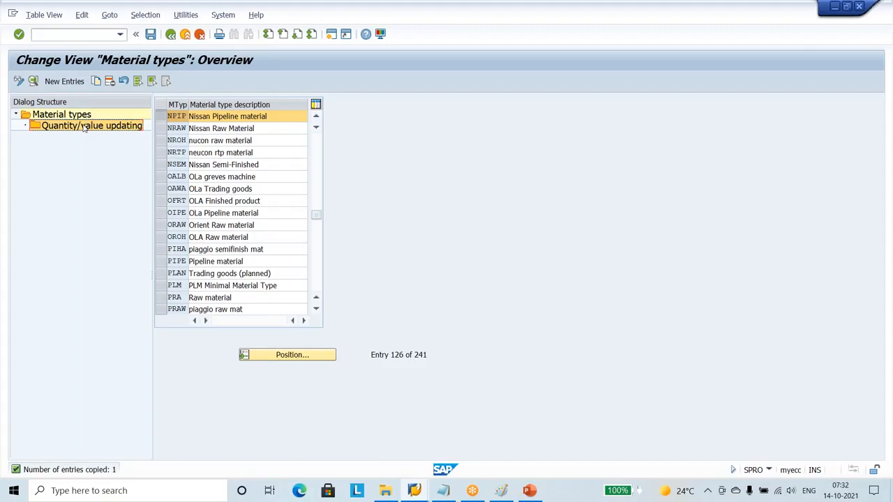
{"action": "double_click", "coordinate": [84, 128]}
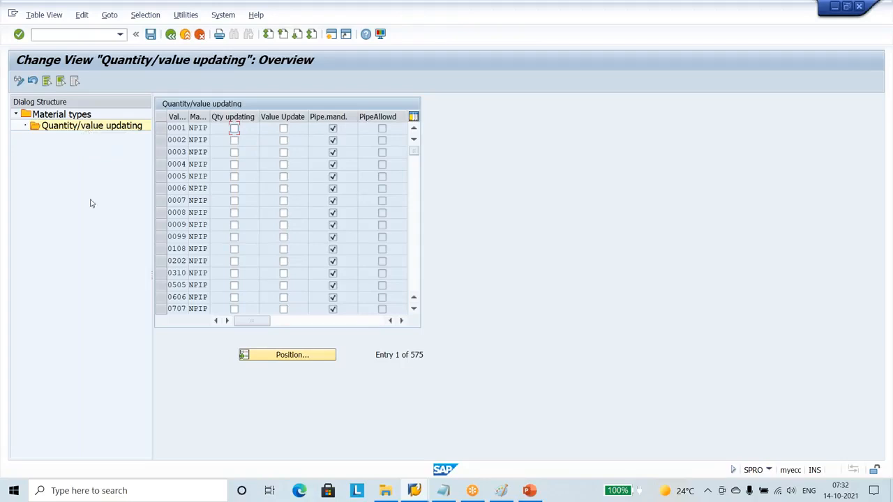
- Switch to the PowerPoint presentation, show the Pipe Line Scenario diagram slide, and mark it with crossing strokes and an arrow to warehouse S11
{"action": "left_click", "coordinate": [529, 492]}
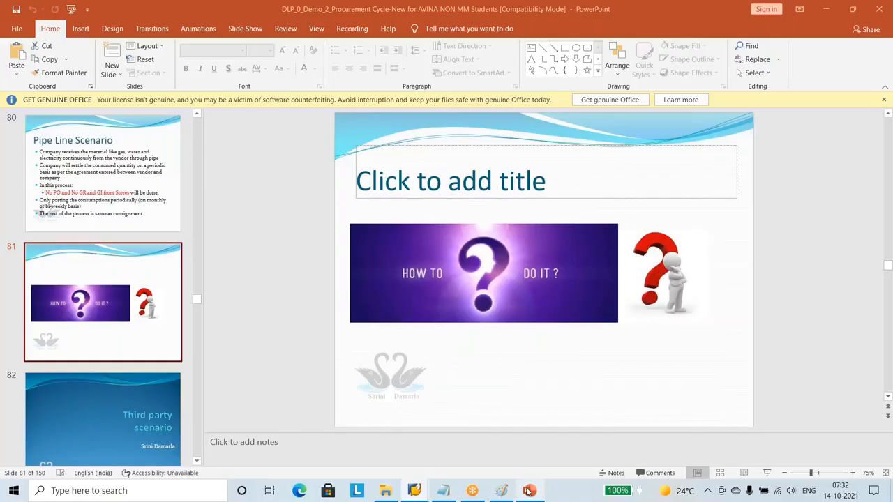
{"action": "scroll", "coordinate": [444, 240], "scroll_direction": "up", "scroll_amount": 1}
{"action": "scroll", "coordinate": [444, 240], "scroll_direction": "up", "scroll_amount": 1}
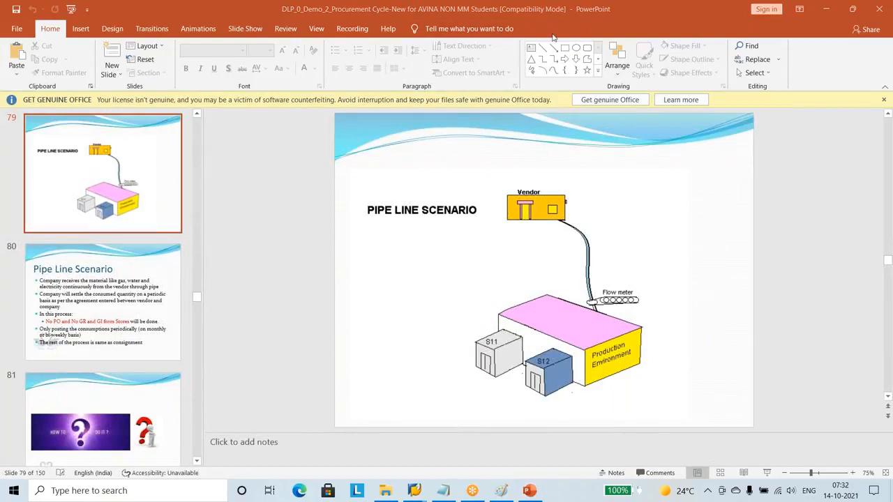
{"action": "left_click", "coordinate": [553, 70]}
{"action": "mouse_move", "coordinate": [500, 232]}
{"action": "left_mouse_down"}
{"action": "mouse_move", "coordinate": [435, 361]}
{"action": "mouse_move", "coordinate": [468, 357]}
{"action": "mouse_move", "coordinate": [463, 371]}
{"action": "left_mouse_up"}
{"action": "left_click_drag", "start_coordinate": [399, 253], "coordinate": [500, 317]}
{"action": "left_click_drag", "start_coordinate": [441, 226], "coordinate": [416, 369]}
{"action": "mouse_move", "coordinate": [498, 366]}
{"action": "left_mouse_down"}
{"action": "mouse_move", "coordinate": [501, 351]}
{"action": "mouse_move", "coordinate": [509, 363]}
{"action": "mouse_move", "coordinate": [504, 356]}
{"action": "left_mouse_up"}
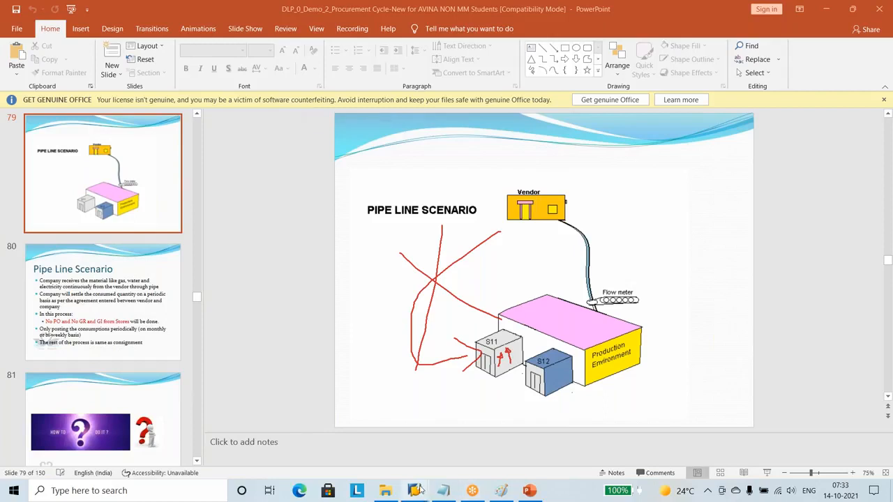
- Switch back to the SAP session and save material type NPIP under the own customizing request for the Nissan Project
{"action": "mouse_move", "coordinate": [418, 490]}
{"action": "left_click", "coordinate": [431, 453]}
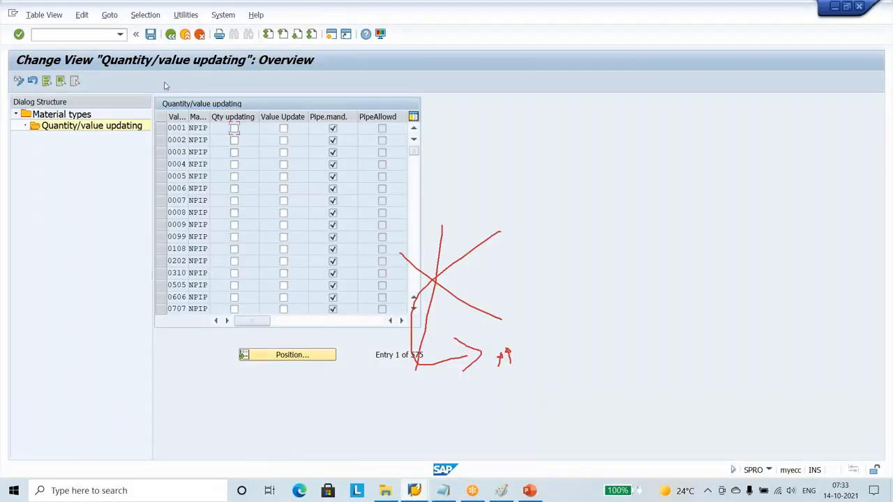
{"action": "left_click", "coordinate": [185, 36]}
{"action": "left_click", "coordinate": [171, 36]}
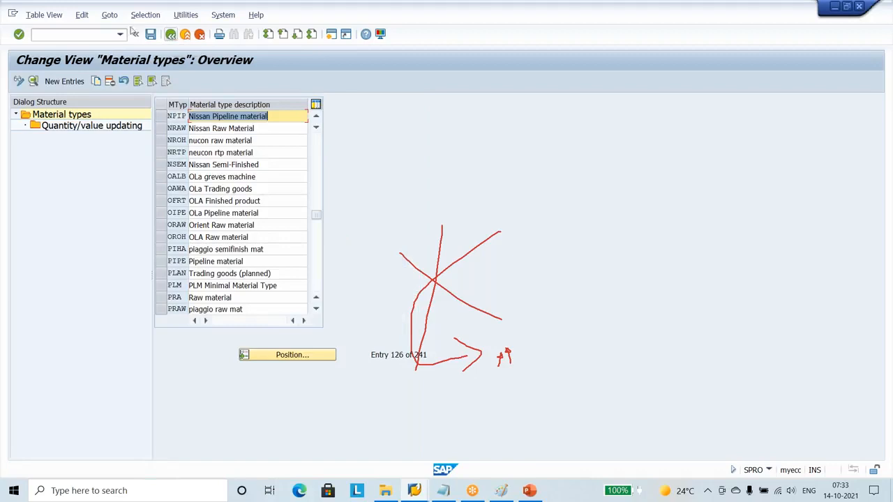
{"action": "left_click", "coordinate": [151, 37]}
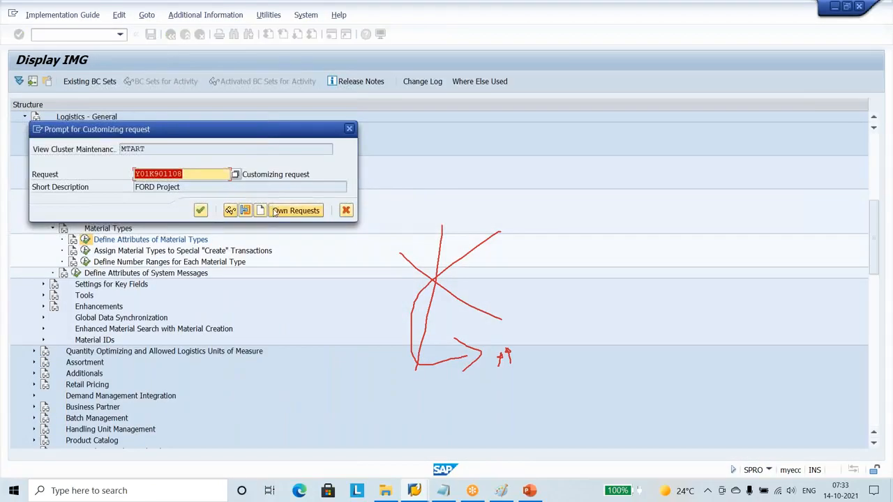
{"action": "left_click", "coordinate": [282, 210]}
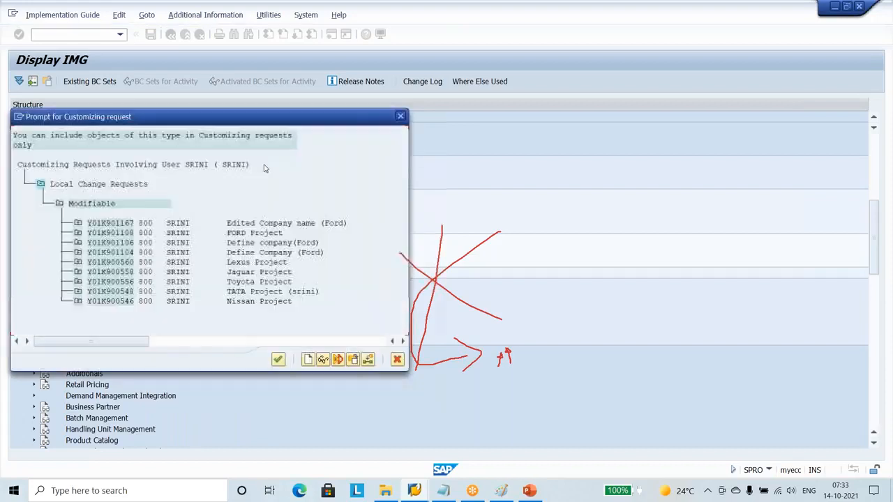
{"action": "double_click", "coordinate": [238, 303]}
{"action": "left_click", "coordinate": [200, 211]}
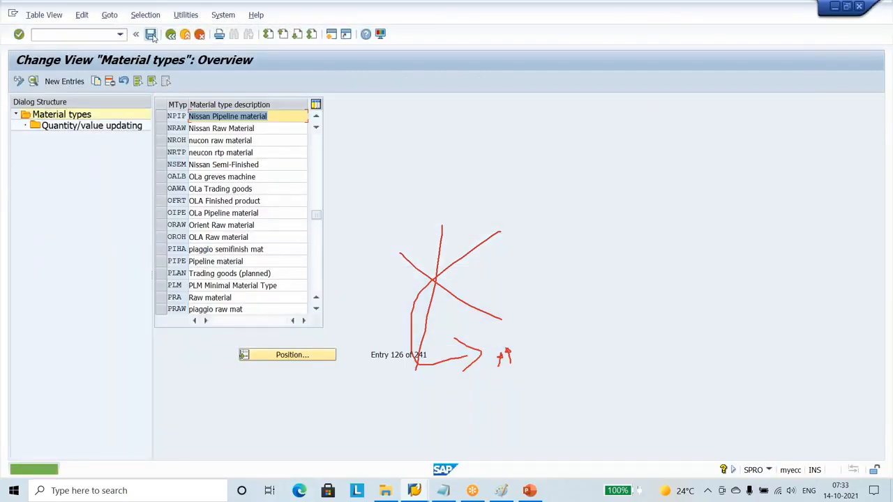
- Open group maintenance for the material master number ranges and create a new group named Nis_Pipe_Mat_NRG
{"action": "left_click", "coordinate": [171, 35]}
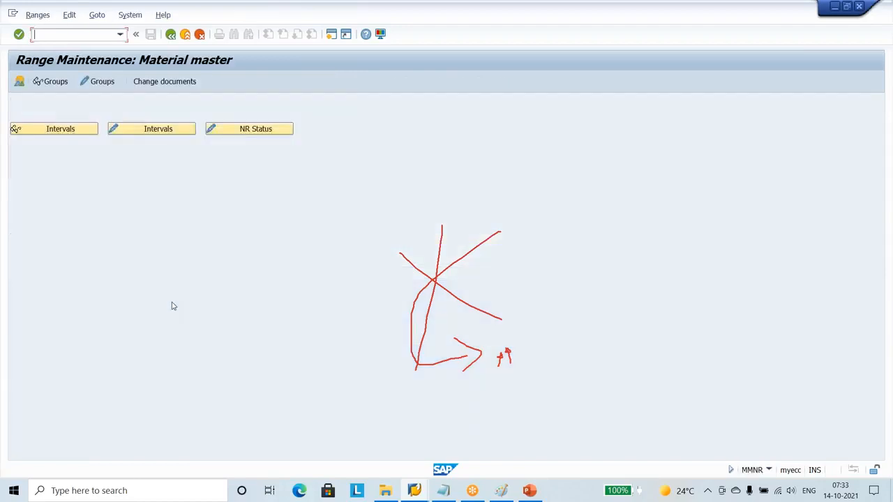
{"action": "left_click", "coordinate": [98, 81]}
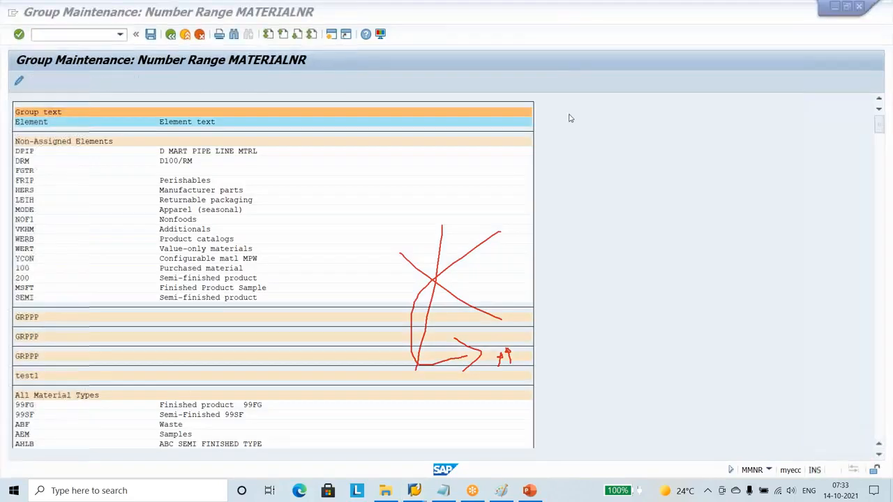
{"action": "left_click", "coordinate": [569, 89]}
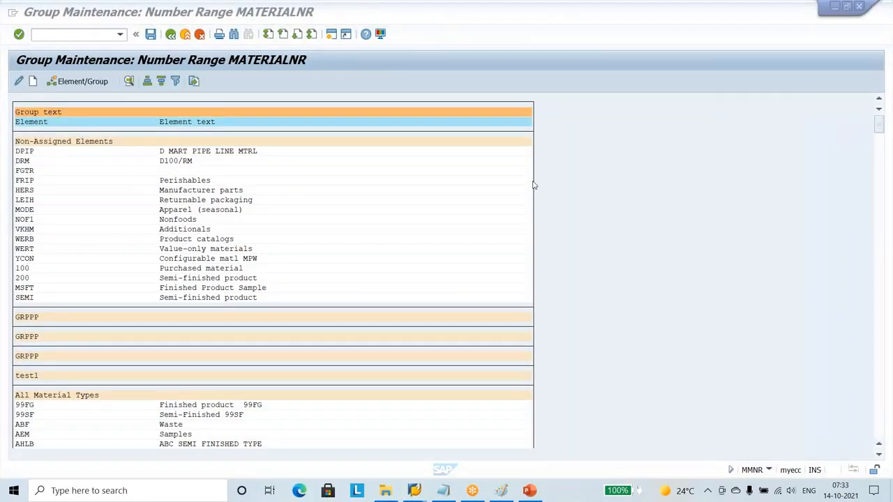
{"action": "left_click", "coordinate": [32, 82]}
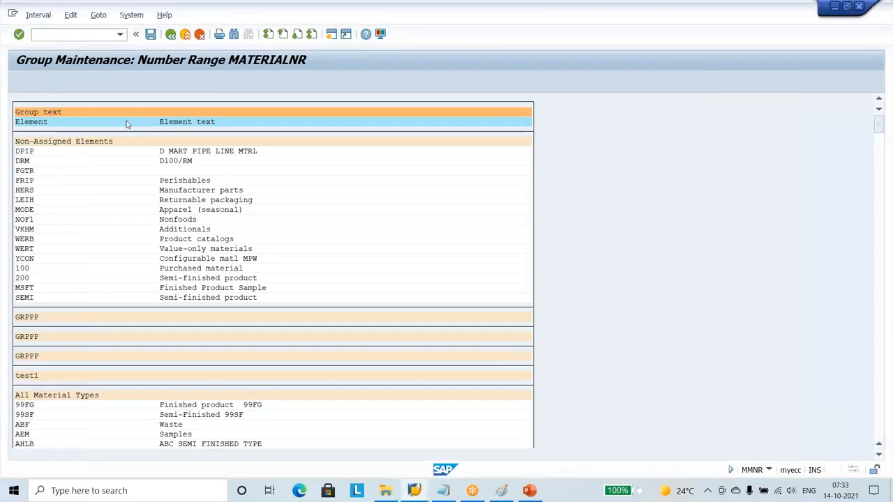
{"action": "type", "text": "Nis_Pipe_Mat_NRG"}
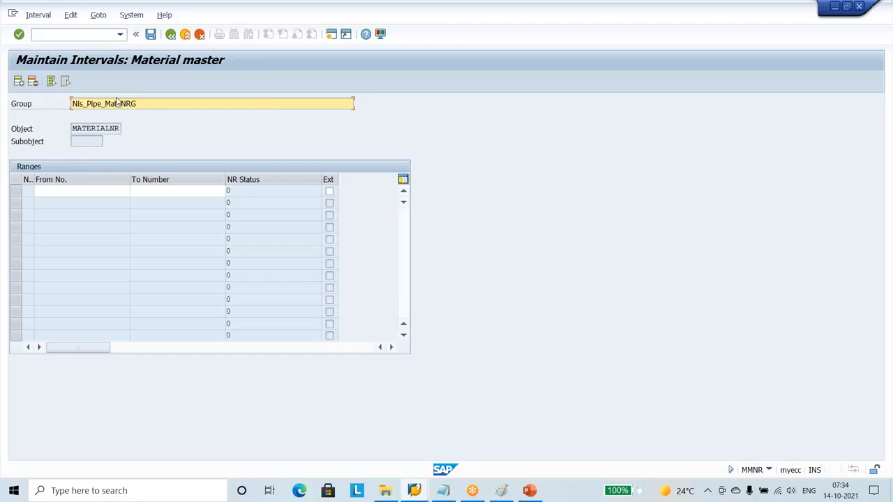
- Look up the free intervals and adopt the one from 60030500 to 60039999 for the new group
{"action": "left_click", "coordinate": [108, 190]}
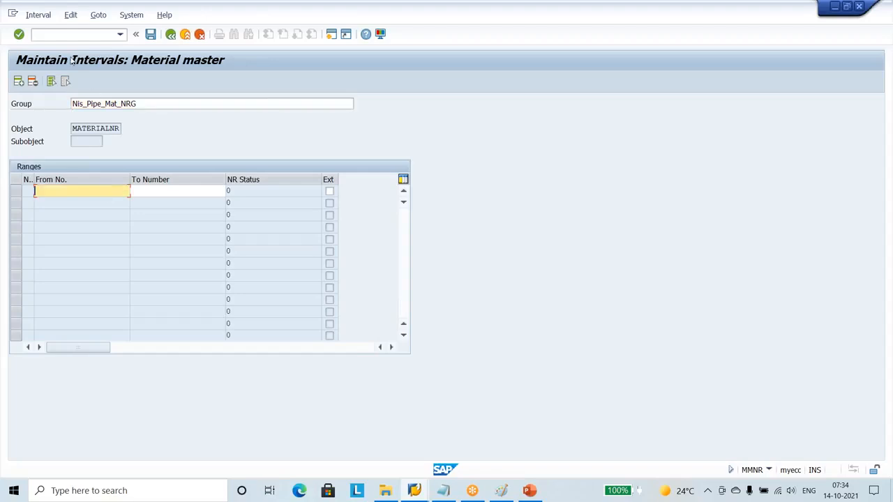
{"action": "left_click", "coordinate": [39, 15]}
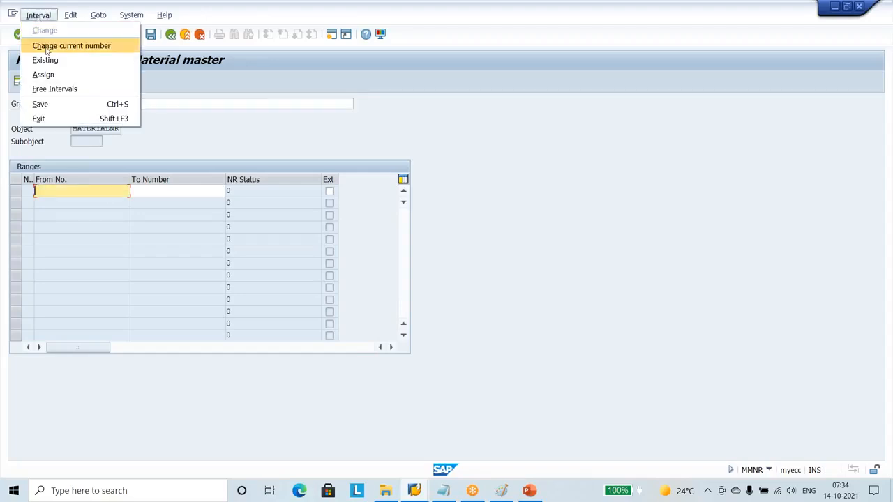
{"action": "left_click", "coordinate": [67, 92]}
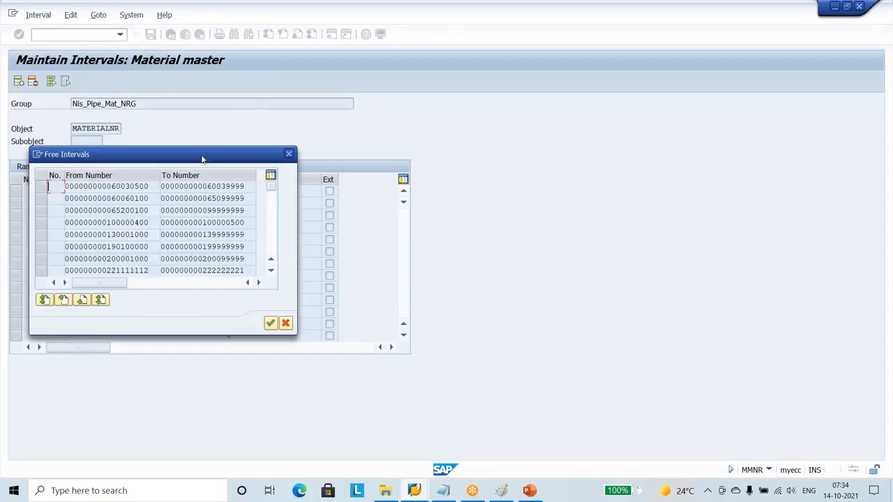
{"action": "left_click_drag", "start_coordinate": [225, 159], "coordinate": [521, 119]}
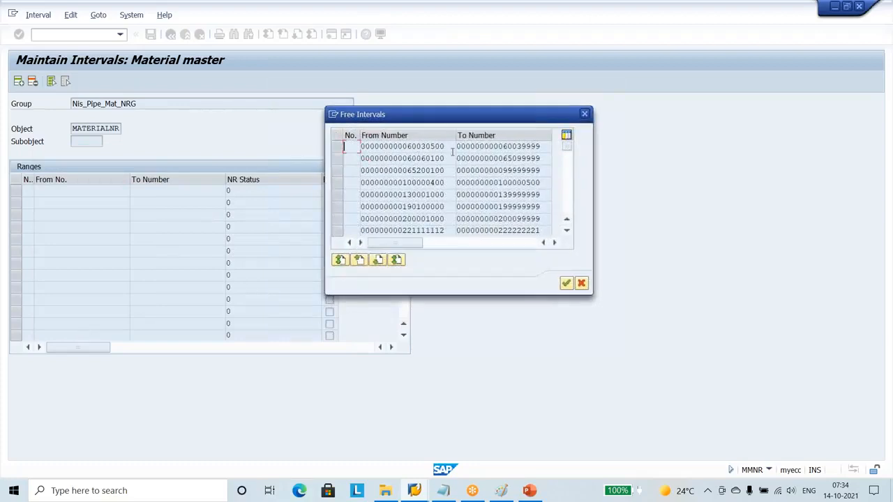
{"action": "left_click", "coordinate": [339, 147]}
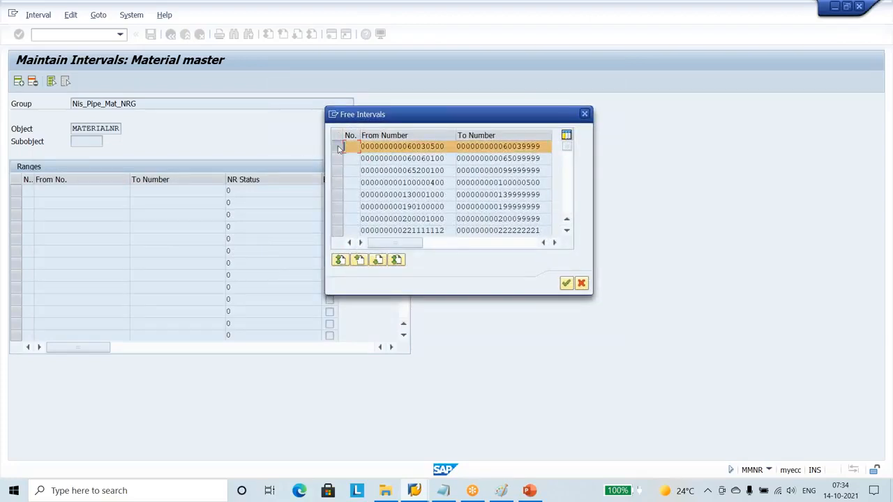
{"action": "left_click", "coordinate": [565, 283]}
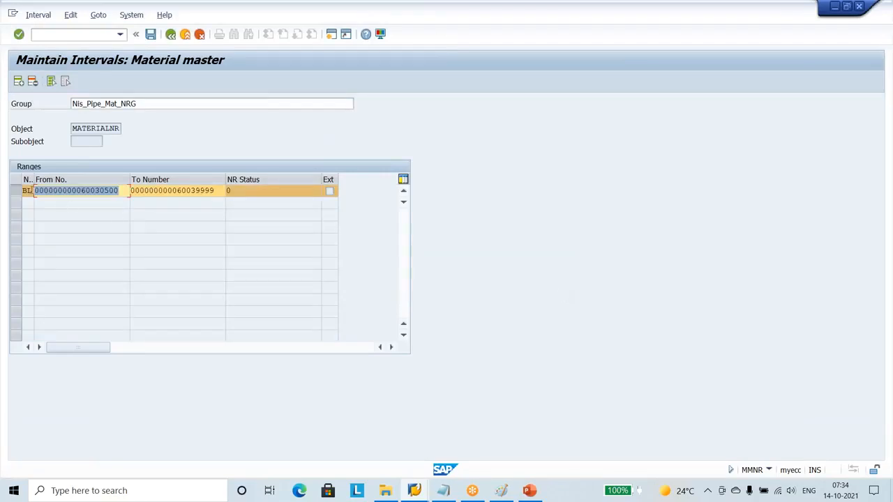
{"action": "left_click", "coordinate": [220, 190]}
{"action": "key", "text": "BackSpace"}
{"action": "key", "text": "BackSpace"}
{"action": "key", "text": "BackSpace"}
{"action": "key", "text": "BackSpace"}
{"action": "key", "text": "BackSpace"}
{"action": "key", "text": "BackSpace"}
{"action": "key", "text": "BackSpace"}
{"action": "key", "text": "BackSpace"}
{"action": "key", "text": "BackSpace"}
{"action": "key", "text": "BackSpace"}
{"action": "key", "text": "BackSpace"}
{"action": "key", "text": "BackSpace"}
{"action": "key", "text": "BackSpace"}
{"action": "key", "text": "BackSpace"}
{"action": "key", "text": "BackSpace"}
{"action": "key", "text": "BackSpace"}
{"action": "key", "text": "BackSpace"}
{"action": "key", "text": "BackSpace"}
{"action": "left_click_drag", "start_coordinate": [122, 191], "coordinate": [25, 195]}
{"action": "key", "text": "ctrl+c"}
{"action": "left_click", "coordinate": [141, 191]}
{"action": "key", "text": "ctrl+v"}
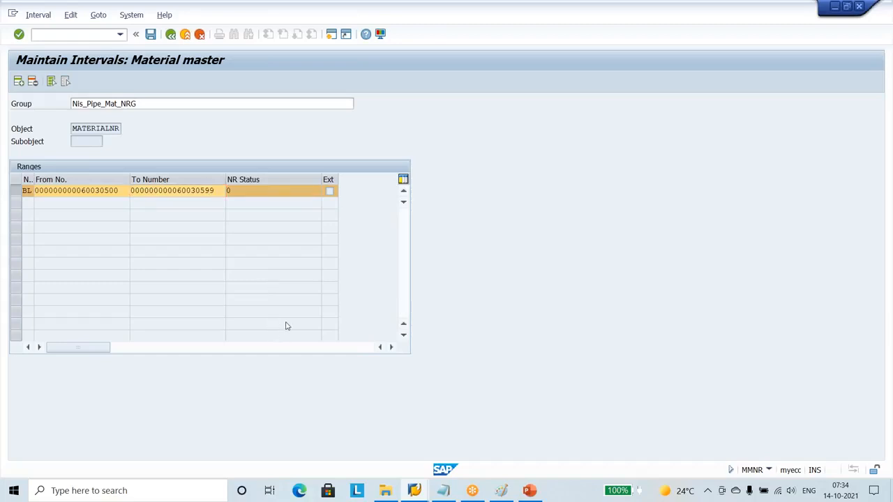
{"action": "key", "text": "shift+Home"}
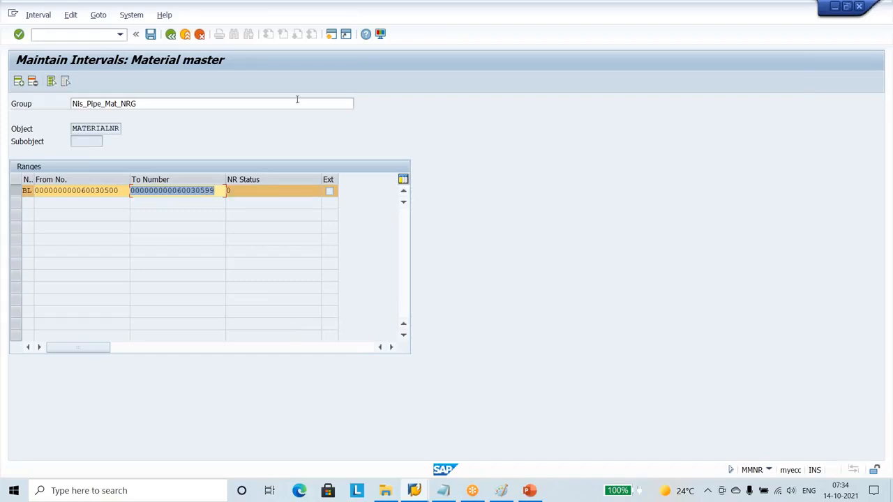
- Save the number range interval, accept the transport notice, and return to the group overview
{"action": "left_click", "coordinate": [151, 36]}
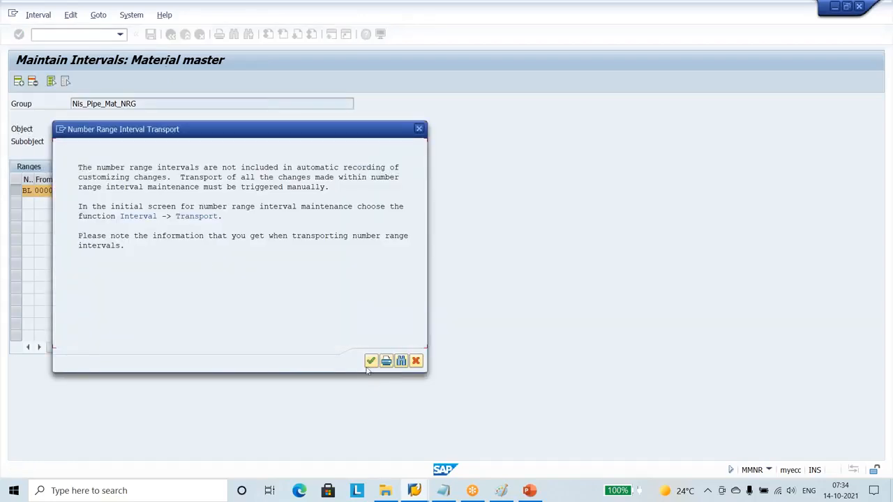
{"action": "left_click", "coordinate": [370, 361]}
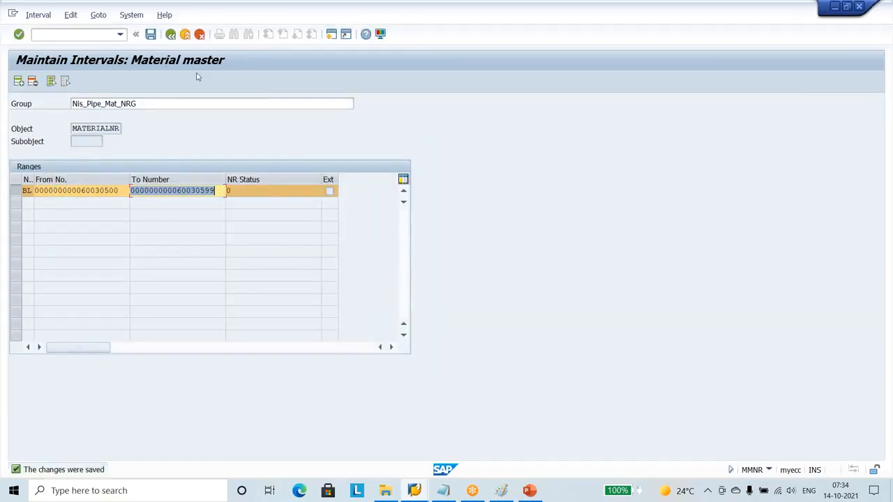
{"action": "left_click", "coordinate": [170, 34]}
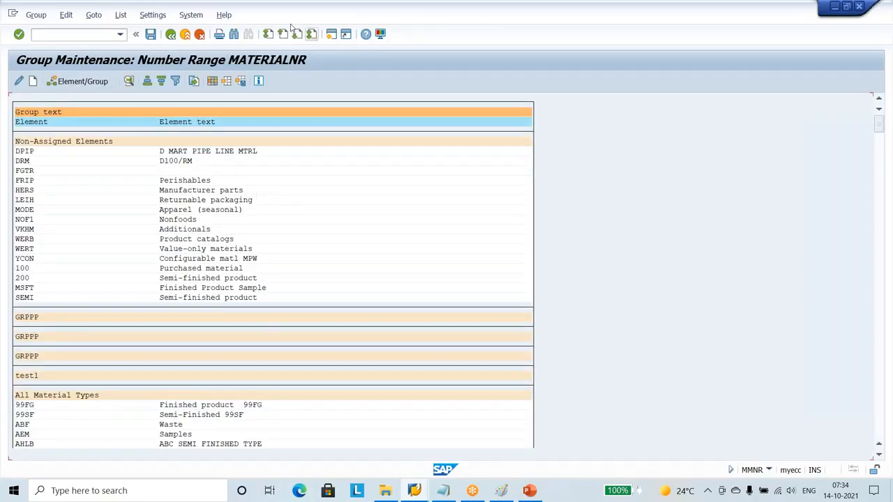
- Find material type NPIP among the elements, assign it to the group Nis_Pipe_Mat_NRG, and check the assignment at the list's end
{"action": "left_click", "coordinate": [234, 35]}
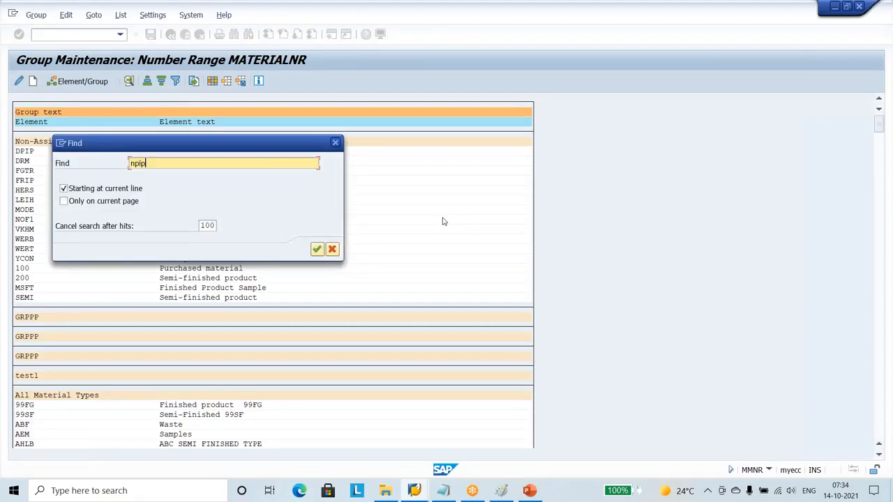
{"action": "type", "text": "npip"}
{"action": "key", "text": "Return"}
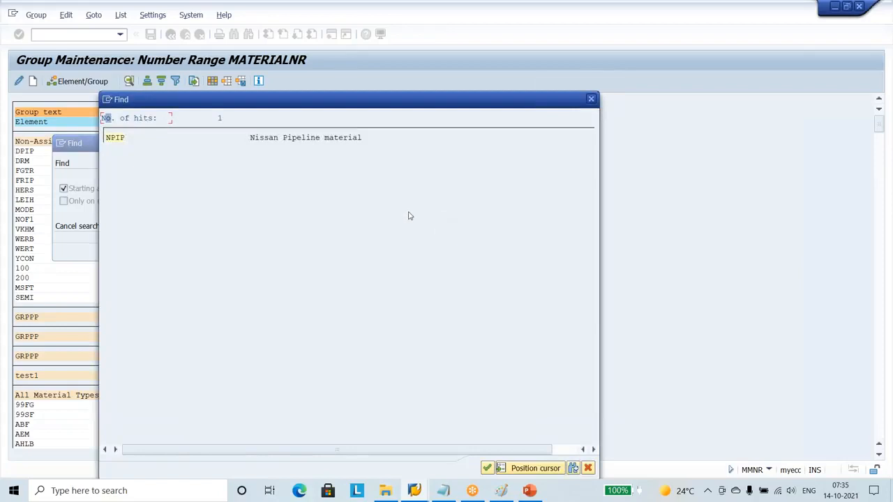
{"action": "double_click", "coordinate": [109, 138]}
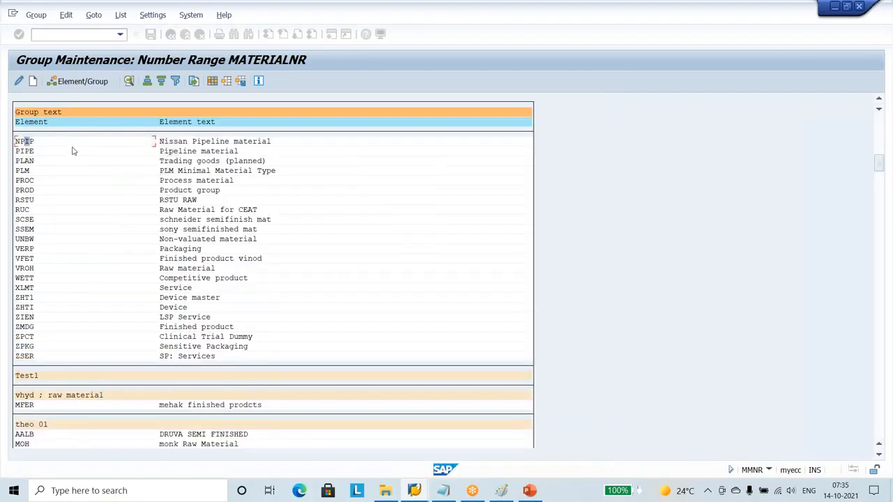
{"action": "left_click", "coordinate": [90, 82]}
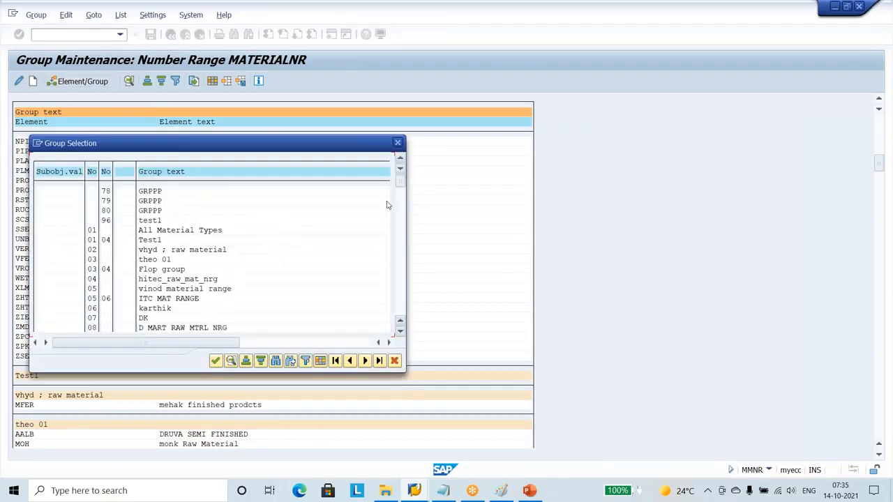
{"action": "left_click_drag", "start_coordinate": [399, 180], "coordinate": [391, 325]}
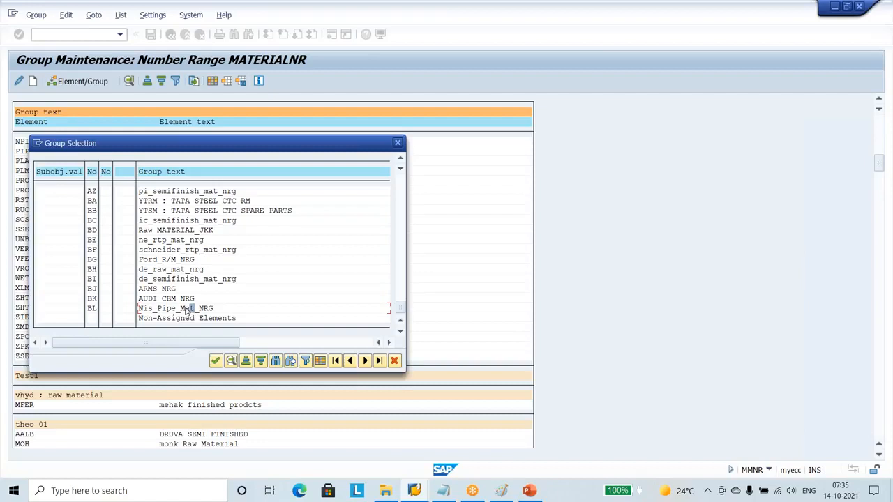
{"action": "left_click", "coordinate": [216, 361]}
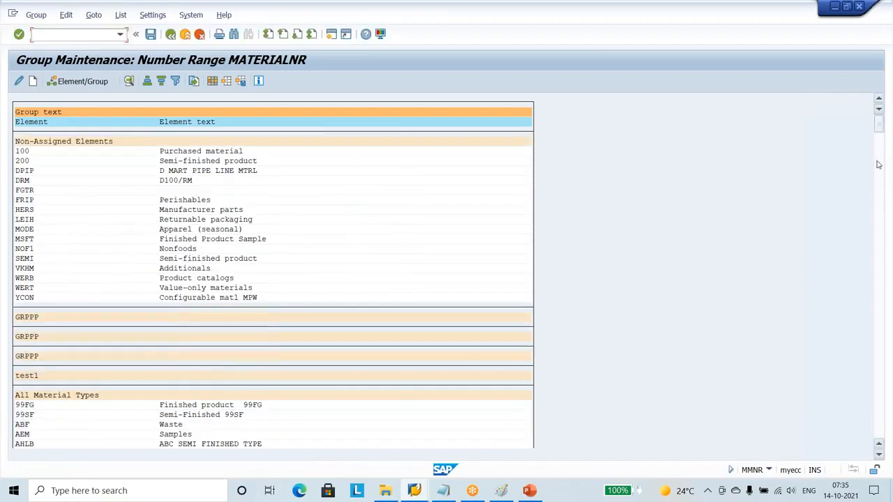
{"action": "left_click_drag", "start_coordinate": [878, 128], "coordinate": [877, 448]}
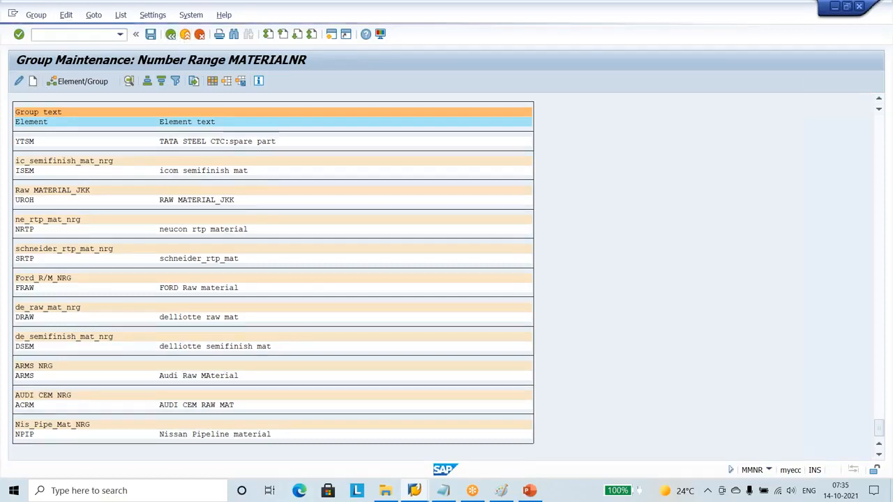
- Switch to the Pipe line scenario notes in Paint and outline the consignment price activation section and the Pre Requisites block with rectangles
{"action": "left_click", "coordinate": [502, 491]}
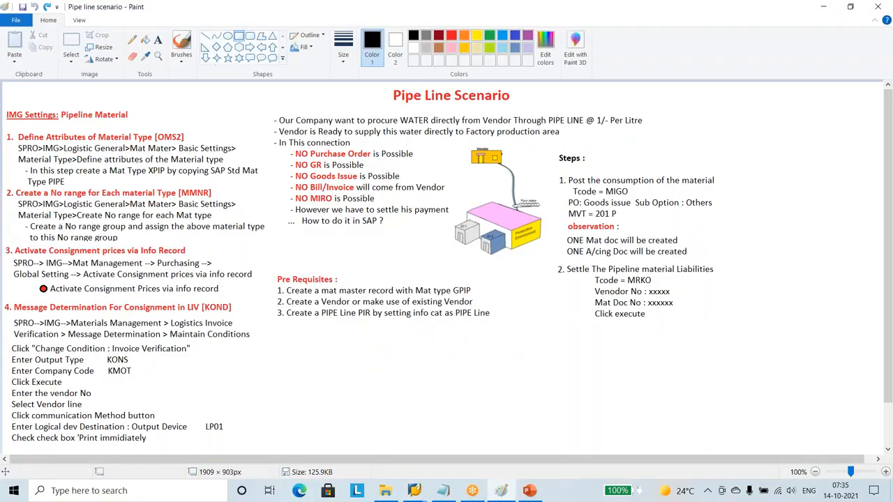
{"action": "left_click_drag", "start_coordinate": [9, 240], "coordinate": [263, 302]}
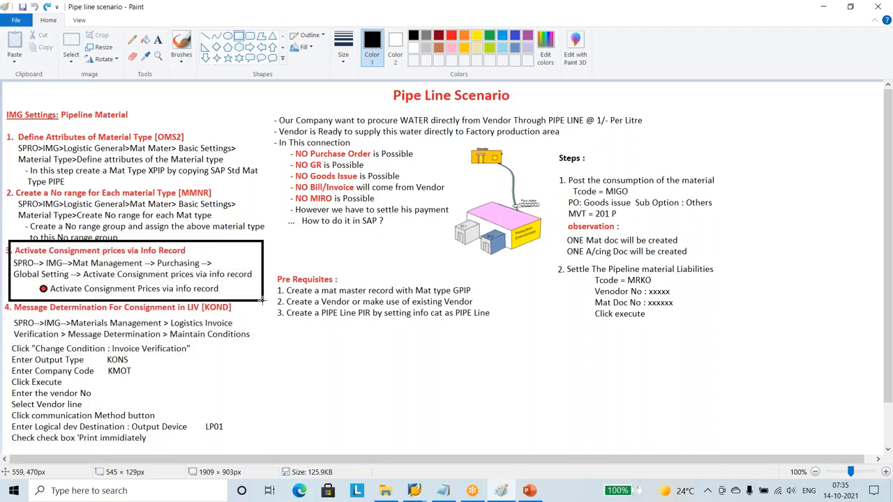
{"action": "left_click_drag", "start_coordinate": [263, 301], "coordinate": [263, 302]}
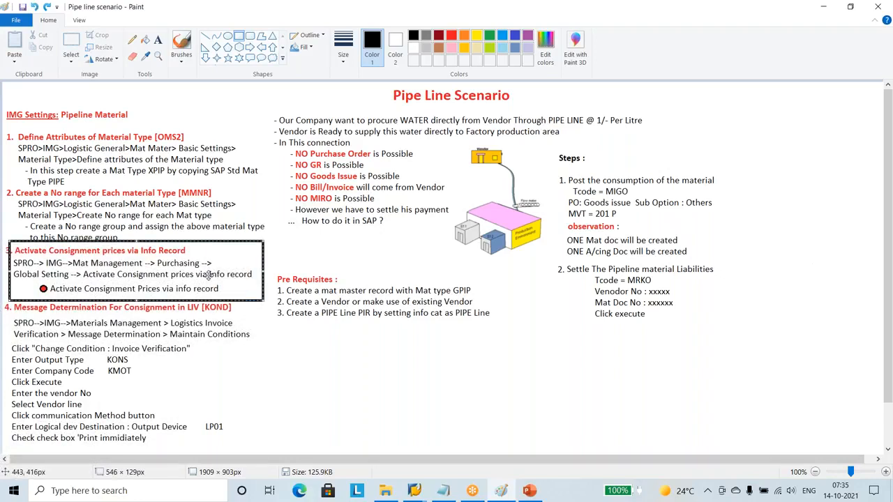
{"action": "left_click_drag", "start_coordinate": [194, 262], "coordinate": [195, 149]}
{"action": "left_click_drag", "start_coordinate": [263, 187], "coordinate": [256, 457]}
{"action": "left_click_drag", "start_coordinate": [265, 263], "coordinate": [511, 455]}
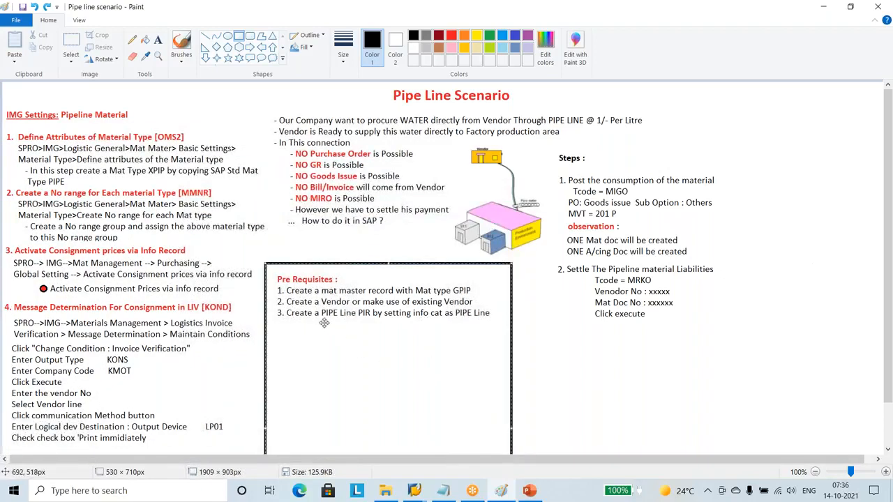
- Outline the Pre Requisites heading and its first item, creating the material master record, with a rectangle about 516 × 54 px
{"action": "left_click_drag", "start_coordinate": [265, 263], "coordinate": [339, 424]}
{"action": "left_click_drag", "start_coordinate": [380, 445], "coordinate": [314, 294]}
{"action": "left_click_drag", "start_coordinate": [443, 440], "coordinate": [512, 297]}
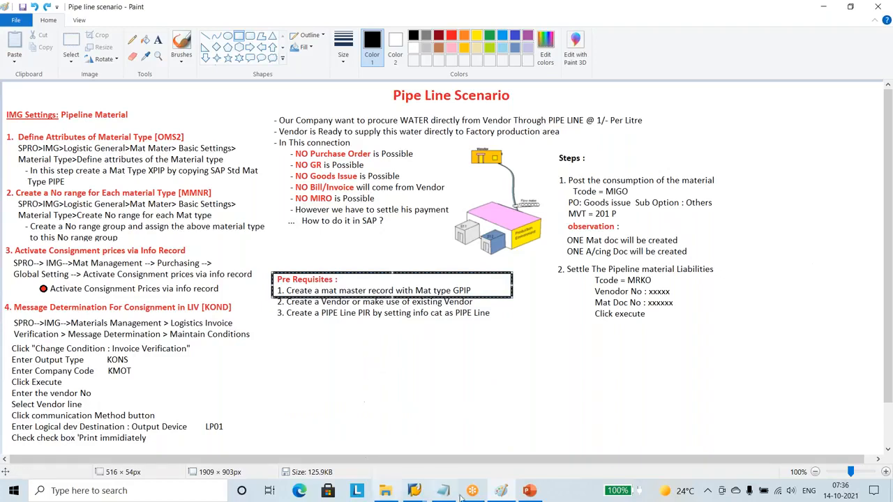
- Switch to the SAP Range Maintenance session, save the pending group changes, and return to the IMG structure
{"action": "mouse_move", "coordinate": [417, 491]}
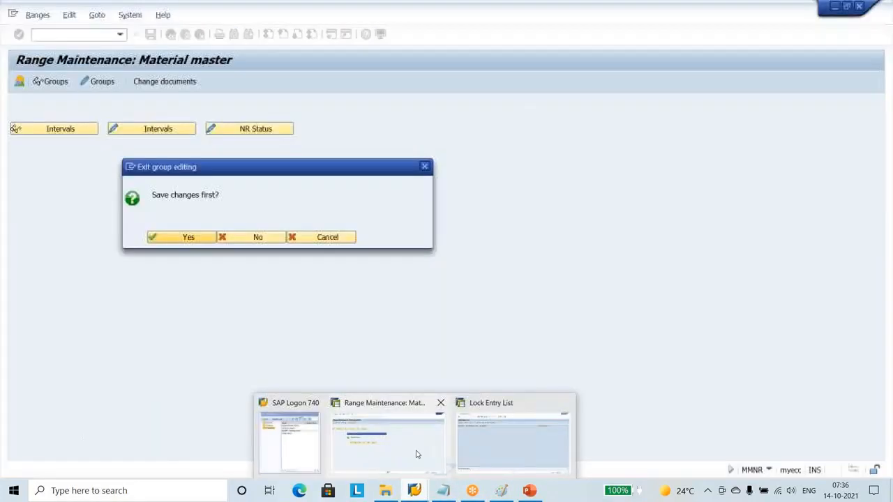
{"action": "left_click", "coordinate": [414, 453]}
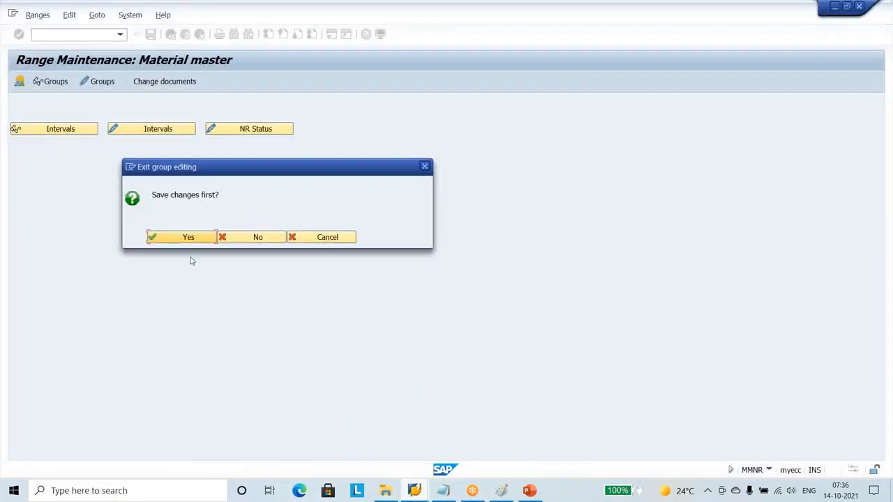
{"action": "left_click", "coordinate": [179, 239]}
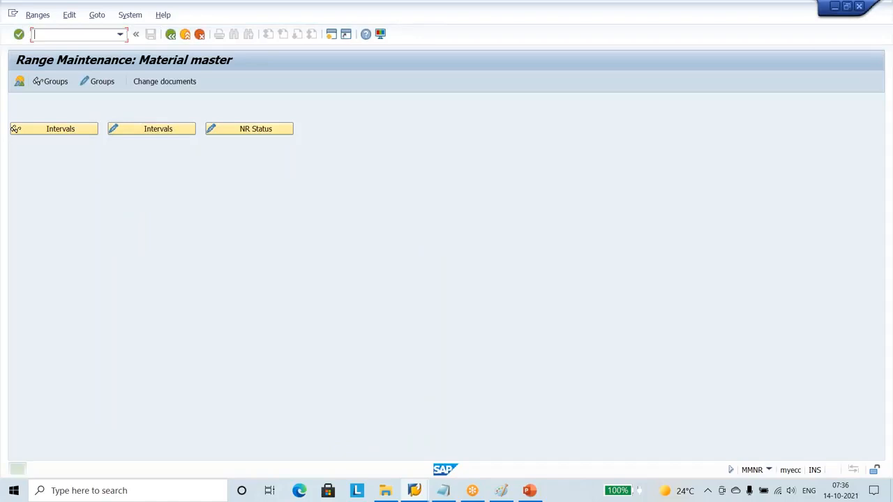
{"action": "left_click", "coordinate": [171, 35]}
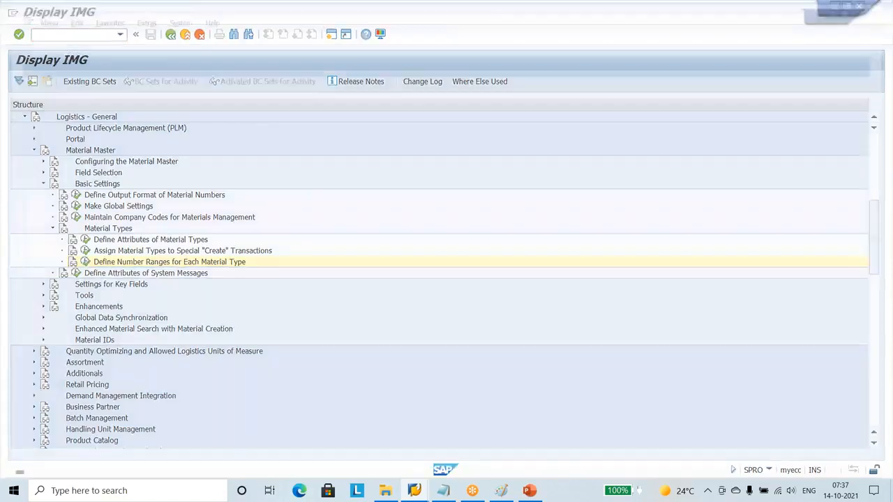
- Start material creation with transaction MM01 and set the industry sector to M Mechanical Engineering
{"action": "type", "text": "mm01"}
{"action": "key", "text": "Return"}
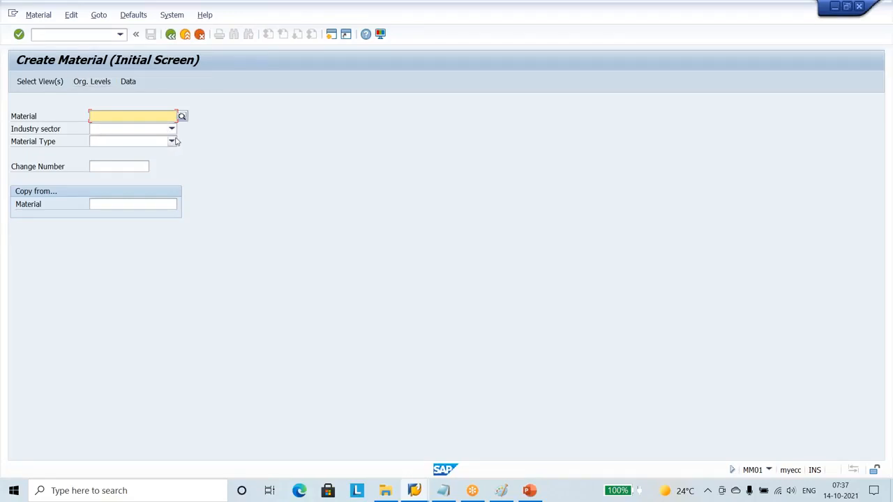
{"action": "left_click", "coordinate": [172, 129]}
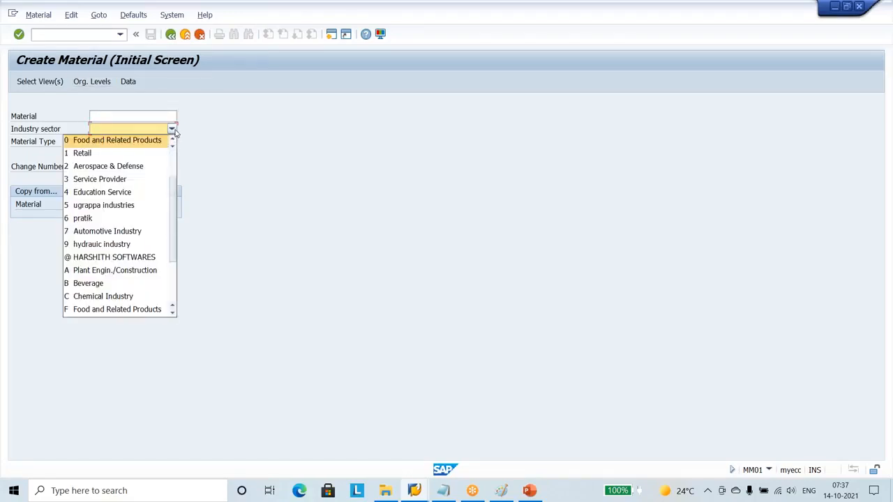
{"action": "key", "text": "m"}
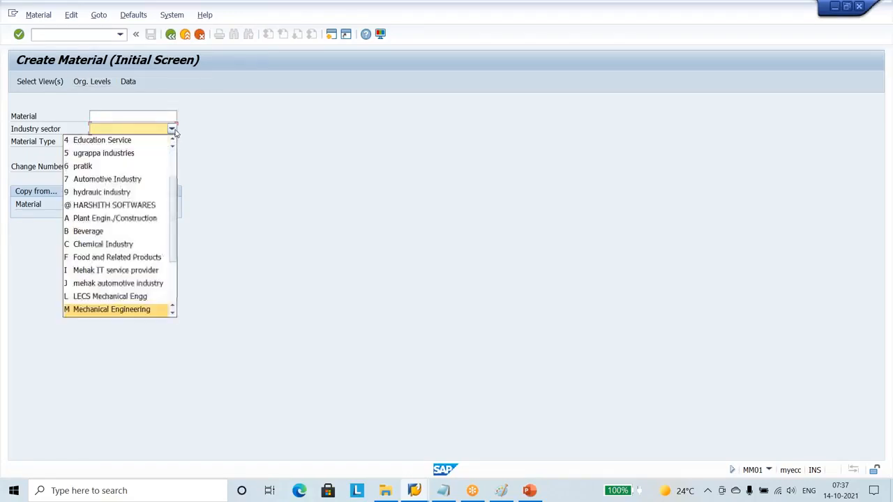
{"action": "left_click", "coordinate": [91, 310]}
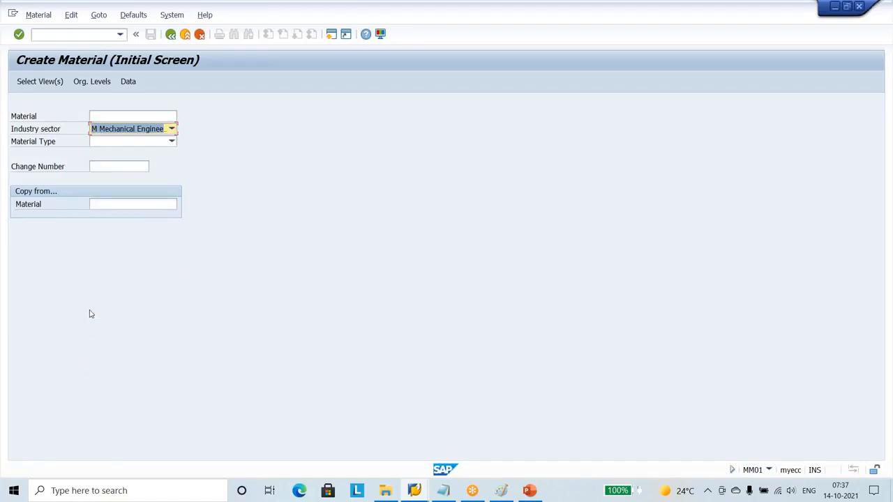
- Set the new material's type to NPIP Nissan Pipeline material
{"action": "left_click", "coordinate": [172, 142]}
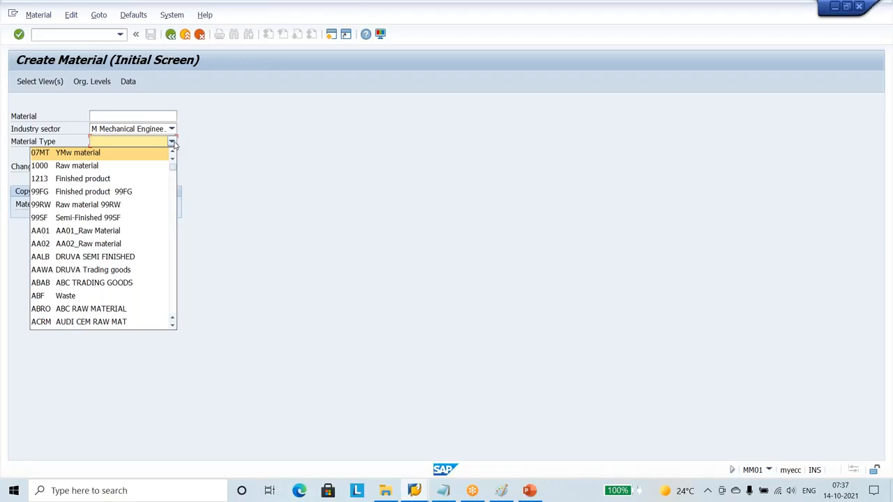
{"action": "key", "text": "n"}
{"action": "key", "text": "n"}
{"action": "key", "text": "n"}
{"action": "key", "text": "n"}
{"action": "key", "text": "n"}
{"action": "key", "text": "n"}
{"action": "key", "text": "n"}
{"action": "key", "text": "n"}
{"action": "key", "text": "n"}
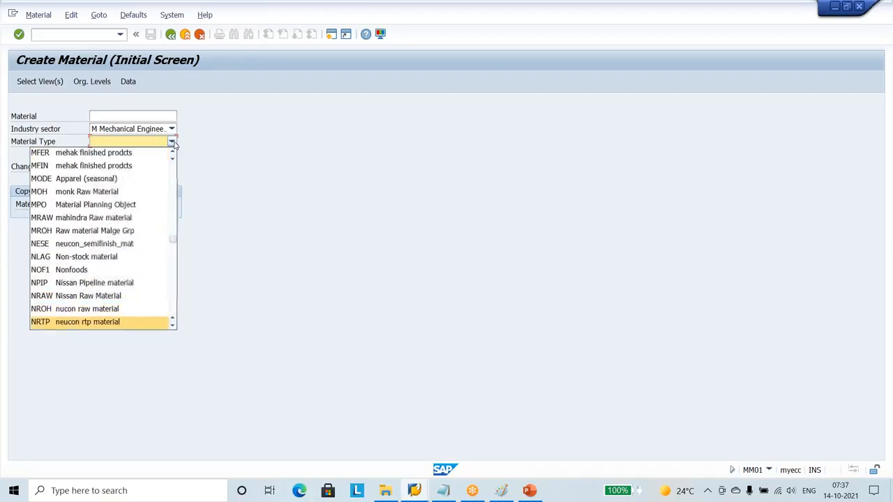
{"action": "key", "text": "n"}
{"action": "key", "text": "n"}
{"action": "key", "text": "n"}
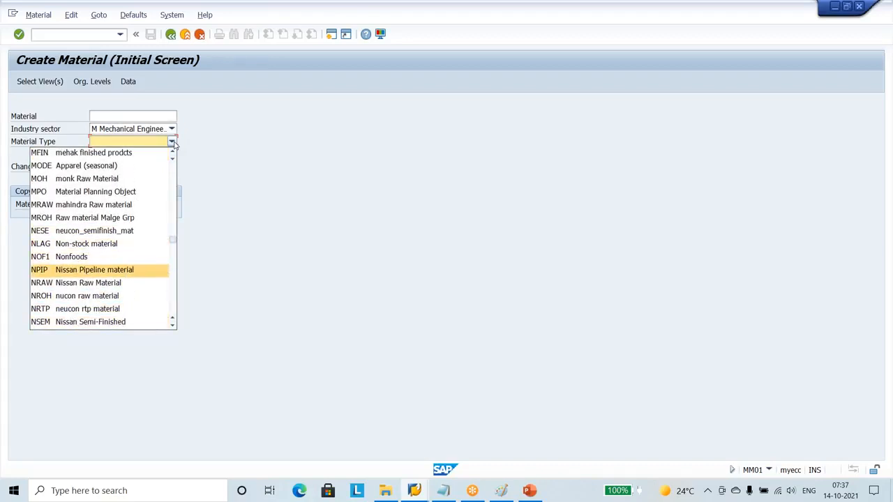
{"action": "key", "text": "Return"}
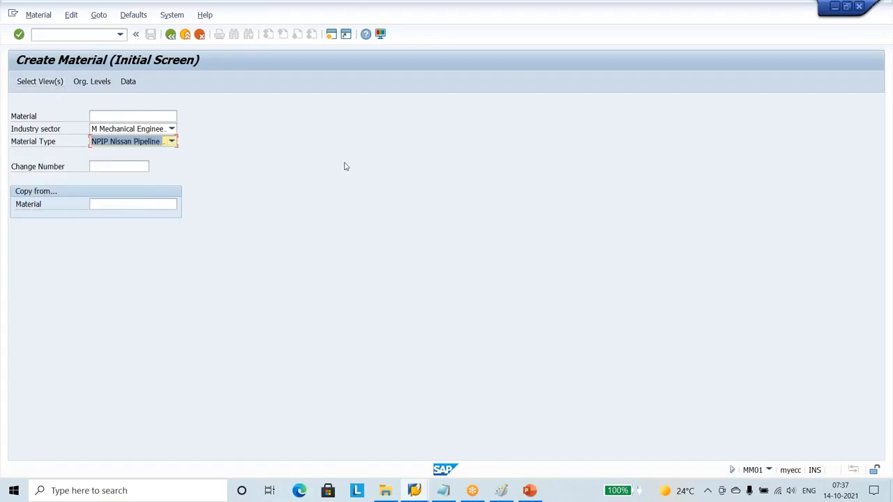
- Select the views Basic Data 1, Purchasing and Accounting 1 for the new material
{"action": "left_click", "coordinate": [56, 84]}
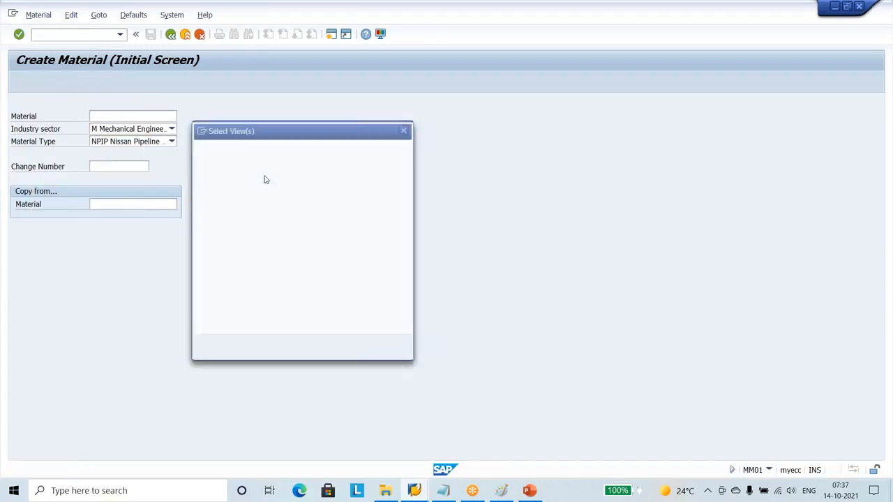
{"action": "left_click", "coordinate": [199, 162]}
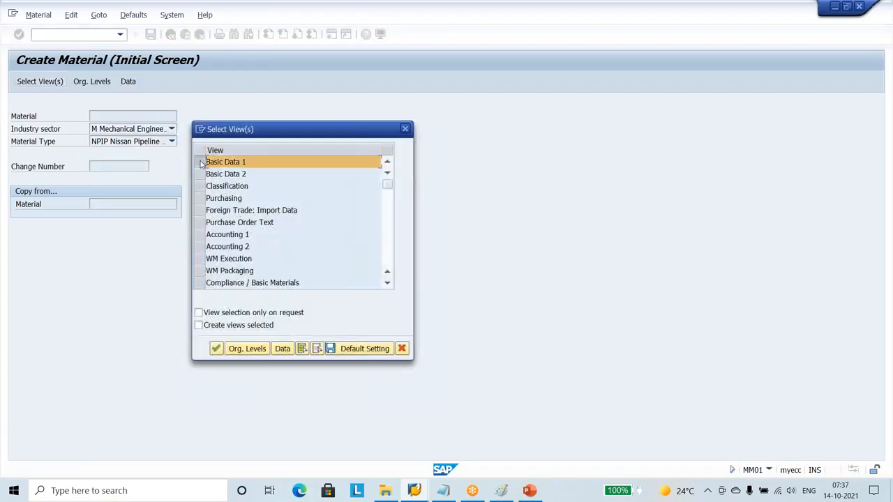
{"action": "left_click", "coordinate": [200, 198]}
{"action": "scroll", "coordinate": [207, 220], "scroll_direction": "down", "scroll_amount": 3}
{"action": "scroll", "coordinate": [207, 198], "scroll_direction": "up", "scroll_amount": 3}
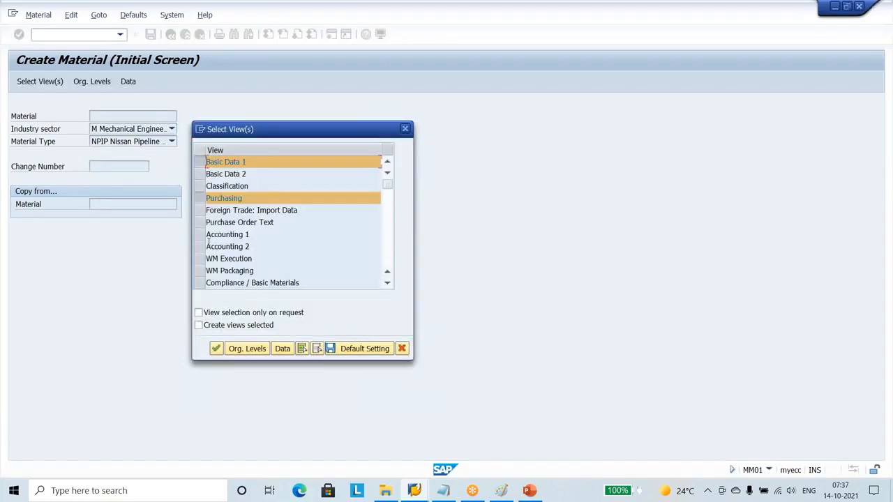
{"action": "left_click", "coordinate": [200, 234]}
- Set the organizational level to plant NIP1 and continue to the material's basic data
{"action": "left_click", "coordinate": [248, 349]}
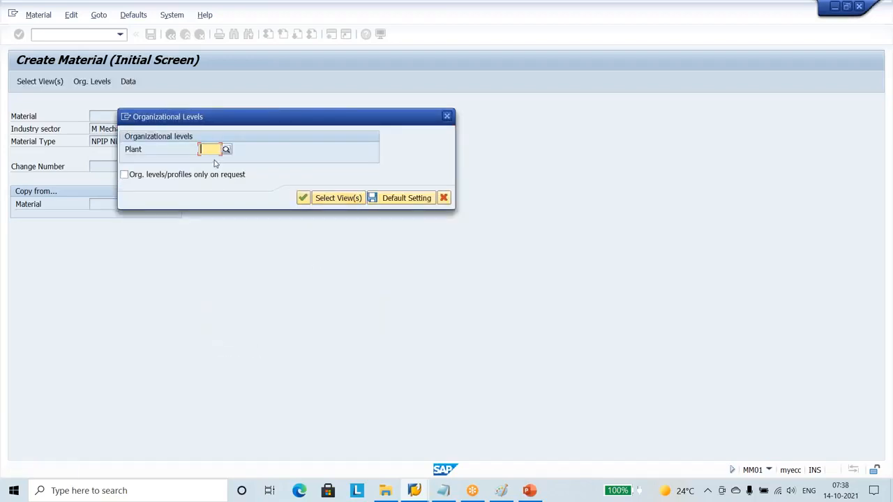
{"action": "type", "text": "ni"}
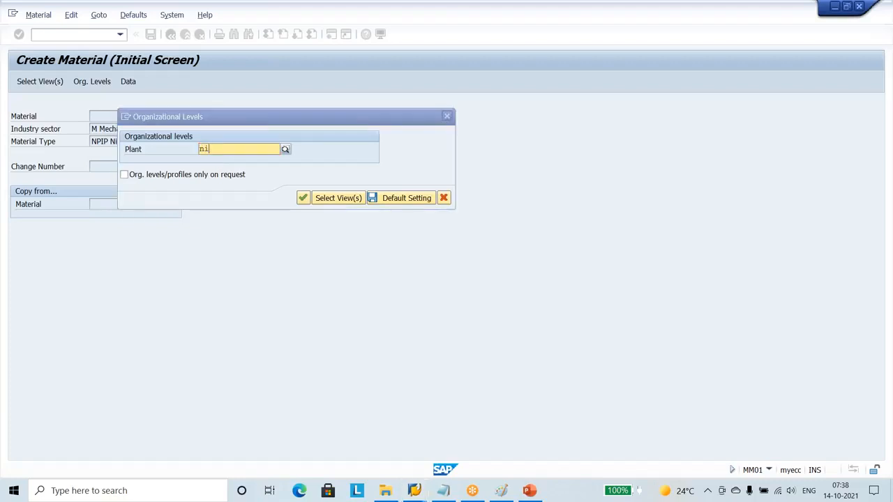
{"action": "type", "text": "p1"}
{"action": "key", "text": "Return"}
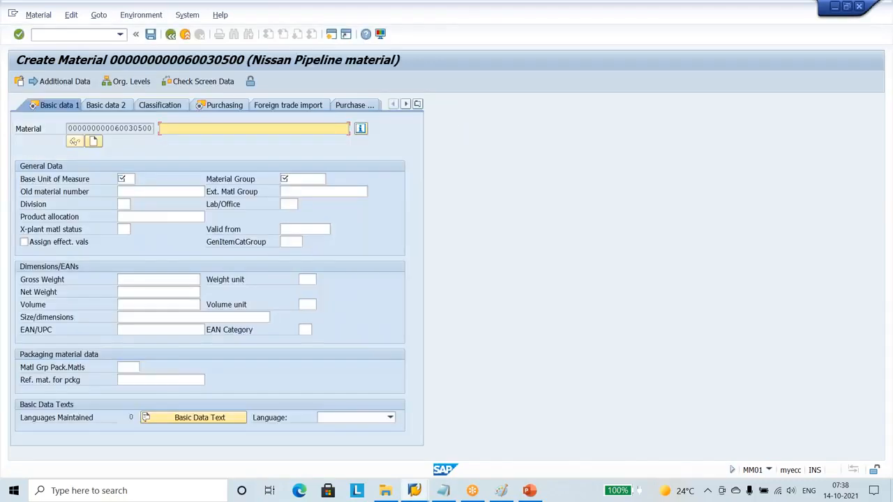
- Describe the material as Water with base unit of measure L and material group N/LIQUIDS, and continue to the purchasing data
{"action": "type", "text": "W"}
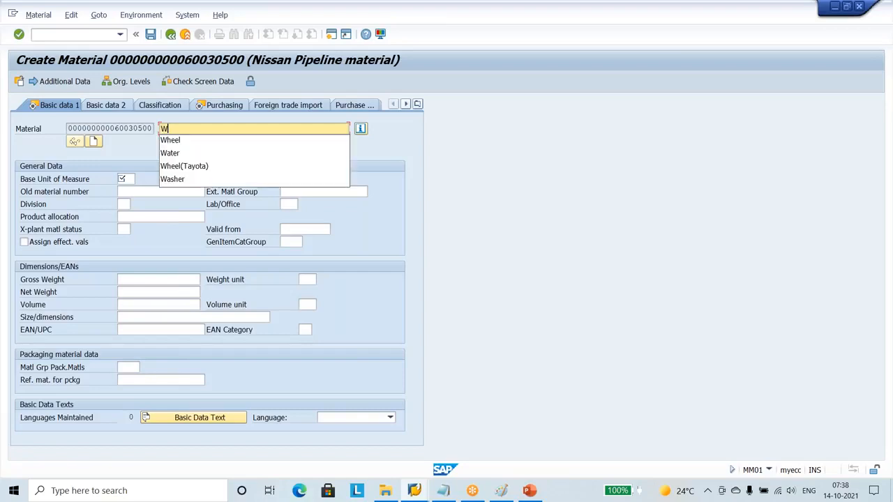
{"action": "type", "text": "ater"}
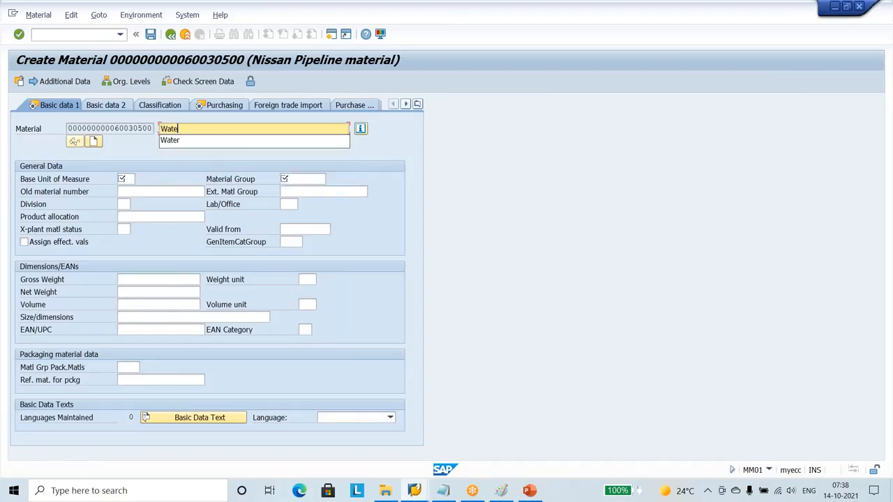
{"action": "left_click", "coordinate": [128, 179]}
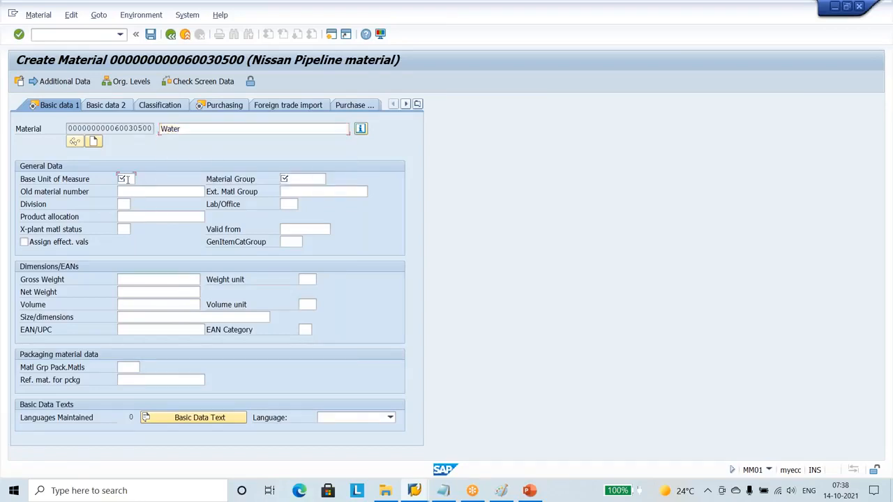
{"action": "type", "text": "L"}
{"action": "left_click", "coordinate": [295, 179]}
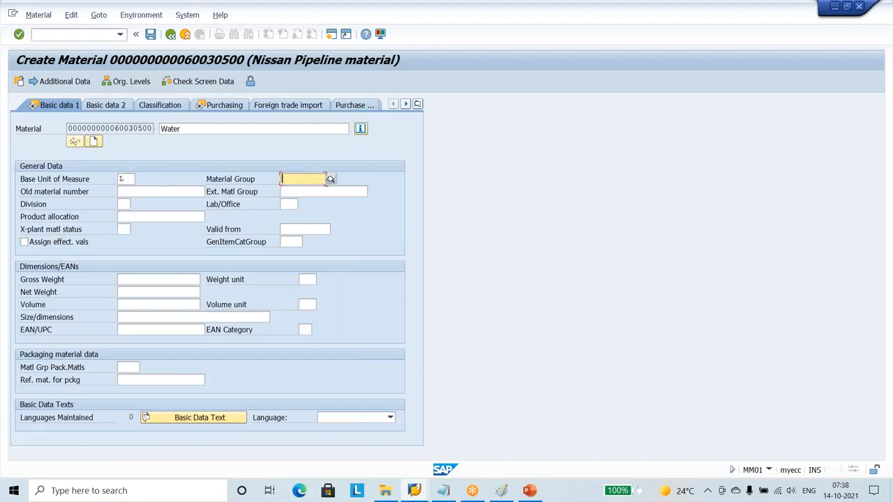
{"action": "type", "text": "N/"}
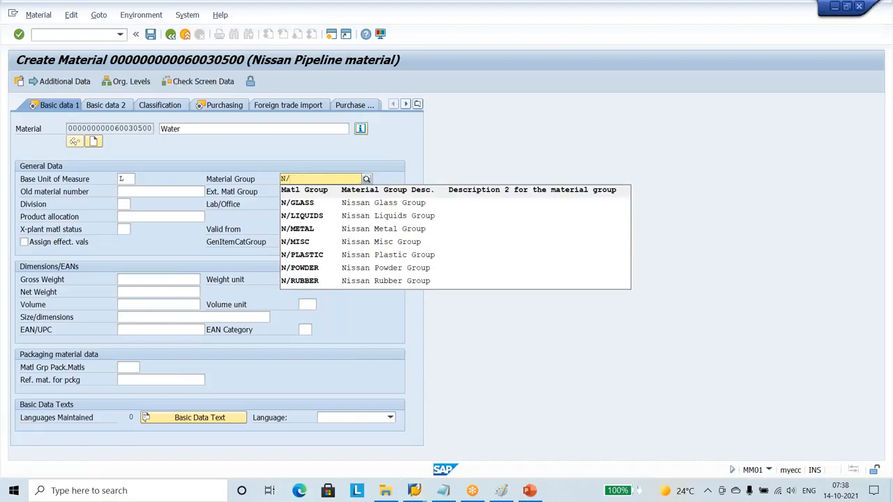
{"action": "left_click", "coordinate": [332, 219]}
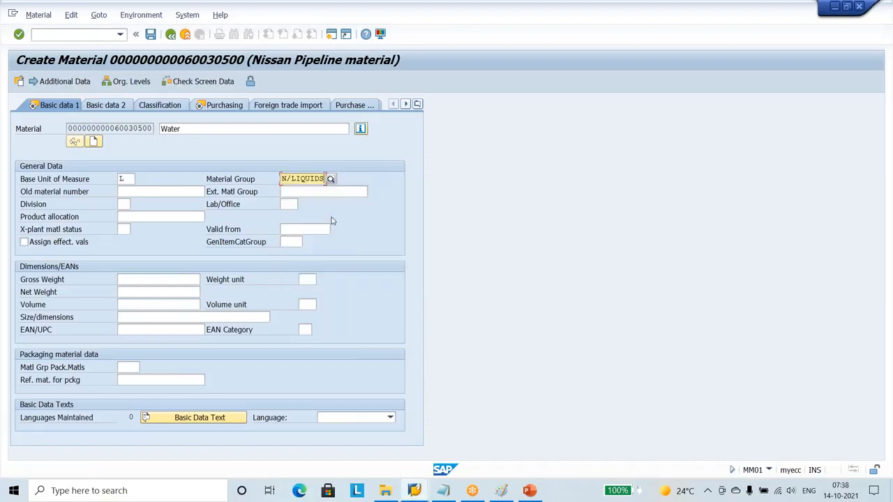
{"action": "key", "text": "Return"}
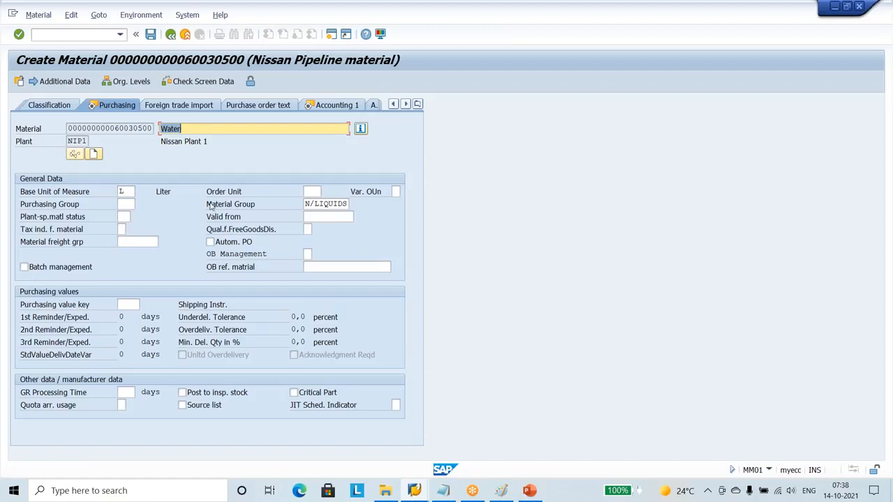
- Assign purchasing group NPG to the Water material and continue to the Accounting 1 view
{"action": "left_click", "coordinate": [125, 205]}
{"action": "type", "text": "npg"}
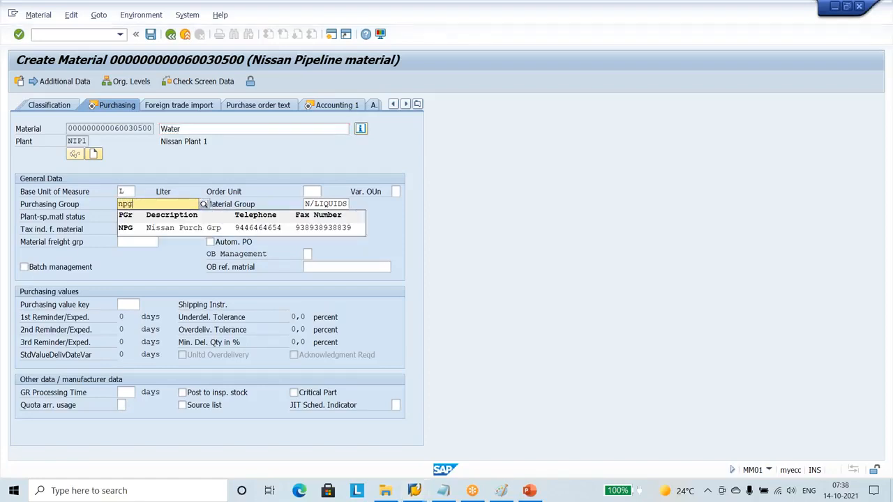
{"action": "key", "text": "Down"}
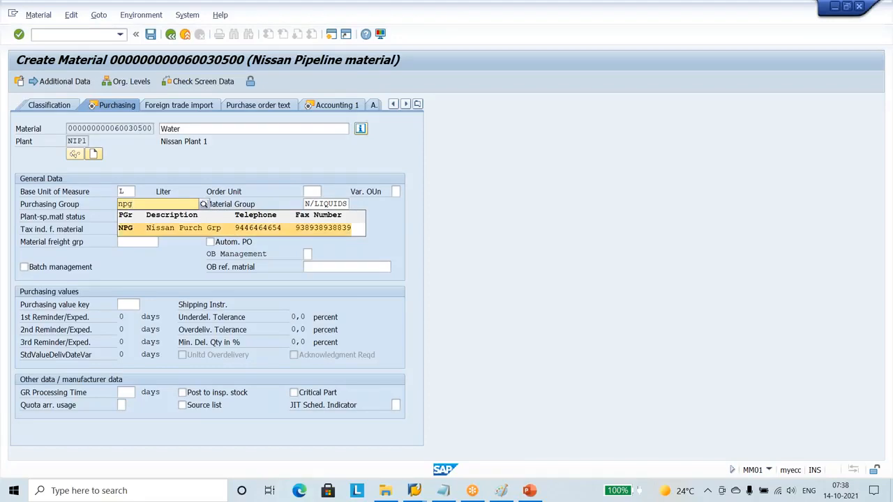
{"action": "key", "text": "Return"}
{"action": "key", "text": "Return"}
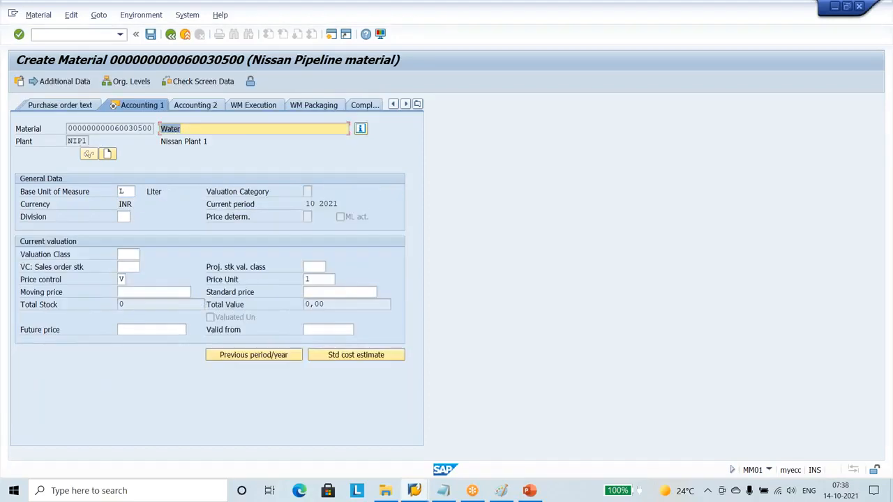
- Set the valuation class to 3000 Raw materials-Dom and review the list of available classes once more
{"action": "left_click", "coordinate": [126, 255]}
{"action": "left_click", "coordinate": [147, 255]}
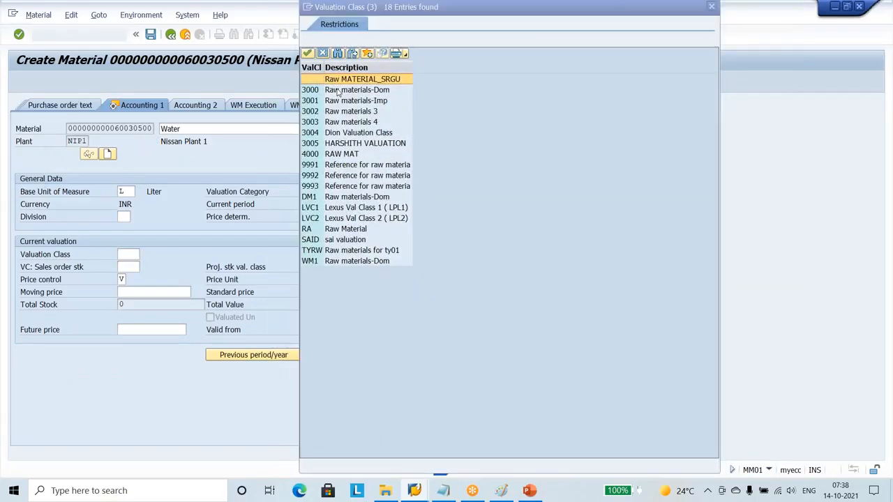
{"action": "double_click", "coordinate": [340, 93]}
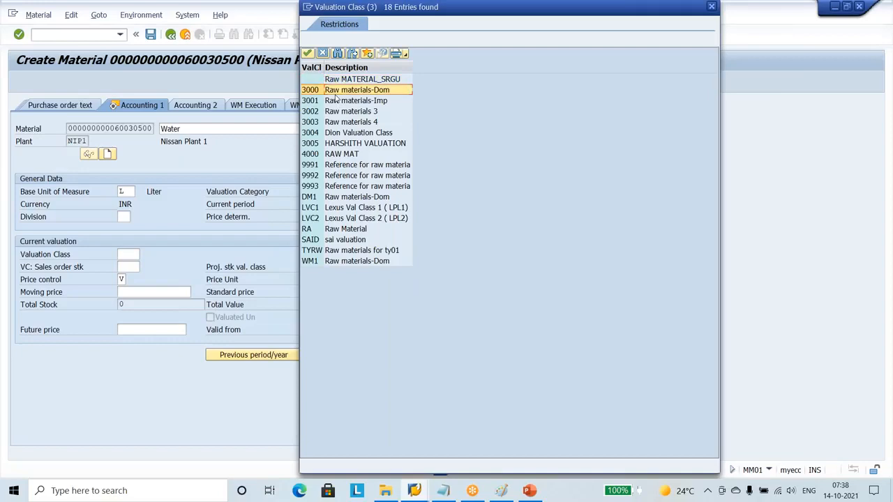
{"action": "left_click", "coordinate": [145, 256]}
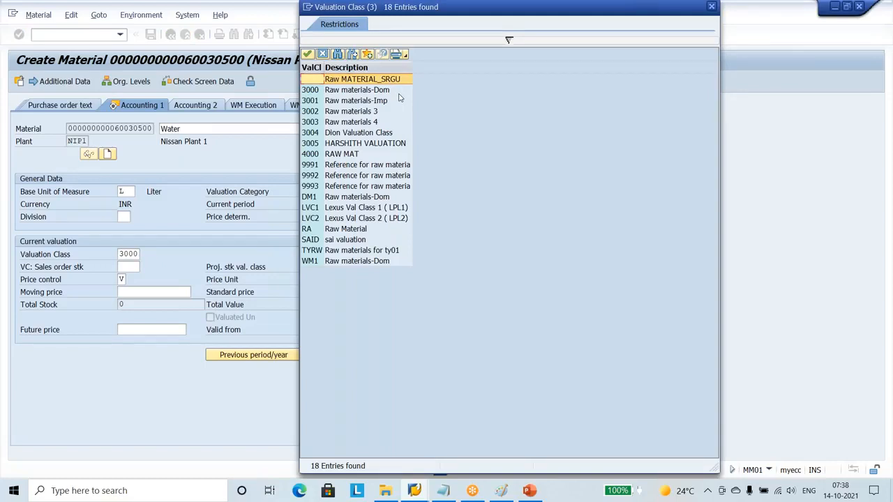
{"action": "left_click", "coordinate": [323, 55]}
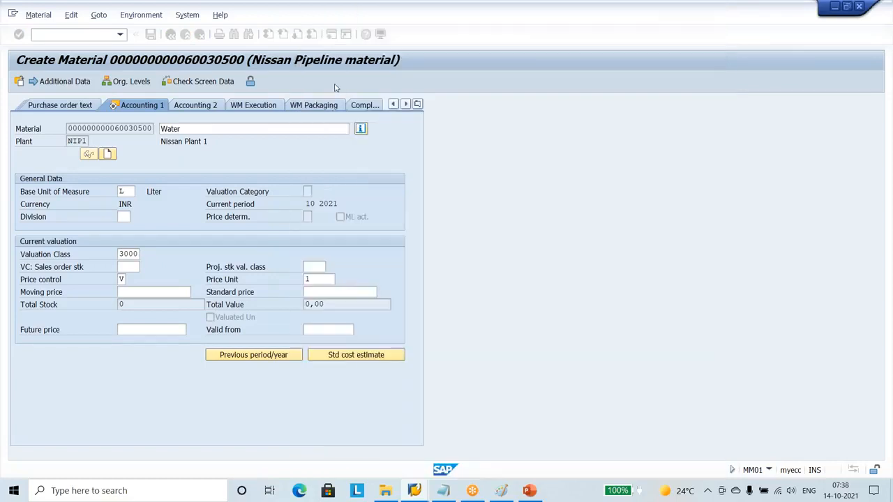
- Set the Water material's moving price to 0,80 and save the material master
{"action": "left_click", "coordinate": [153, 292]}
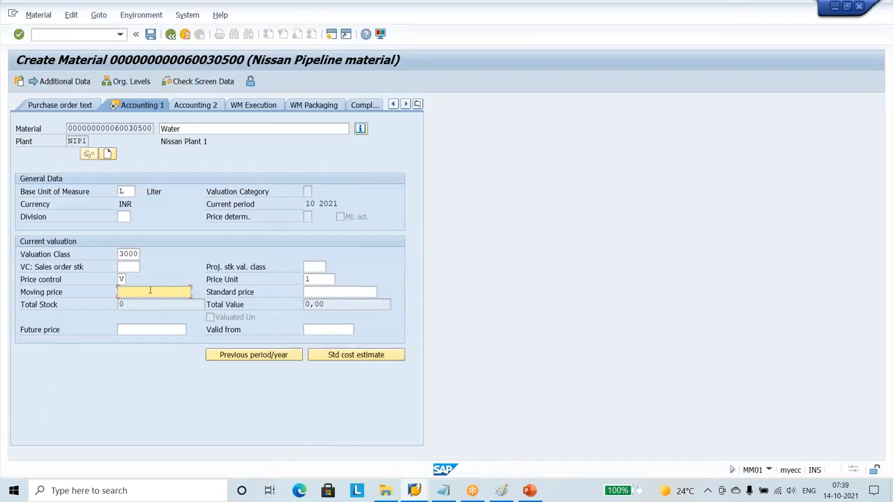
{"action": "type", "text": "80"}
{"action": "key", "text": "BackSpace"}
{"action": "key", "text": "BackSpace"}
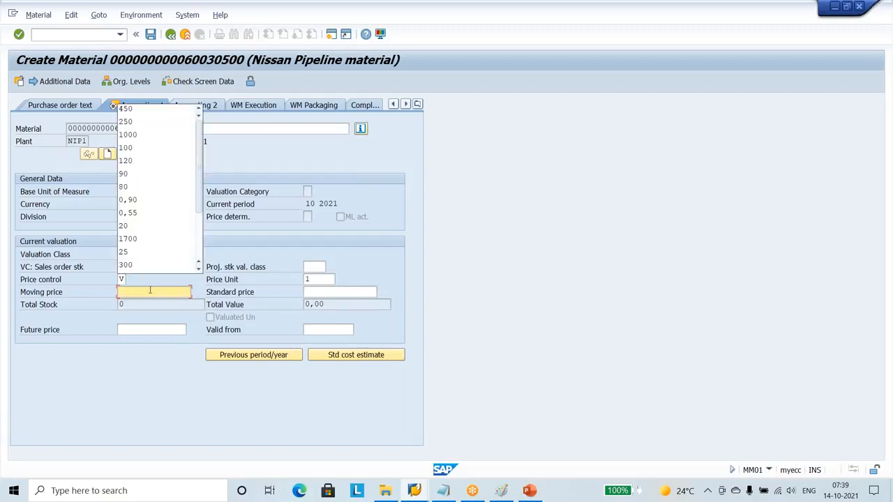
{"action": "type", "text": "0,8"}
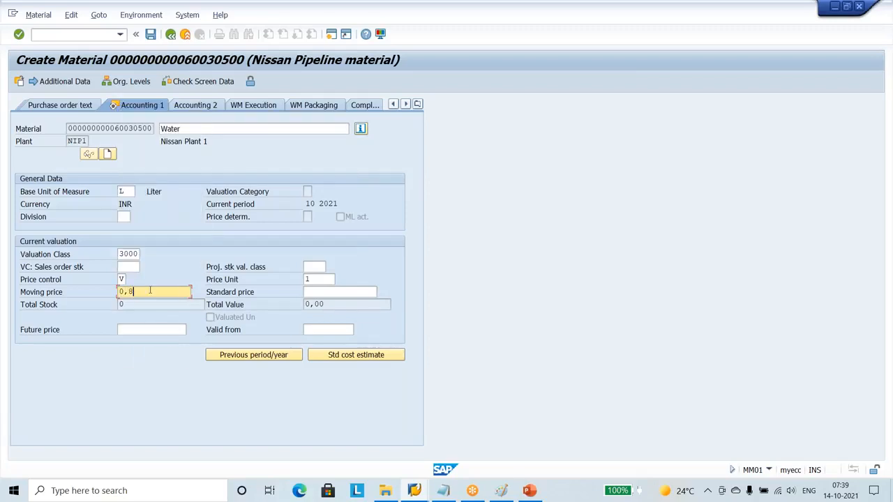
{"action": "key", "text": "Return"}
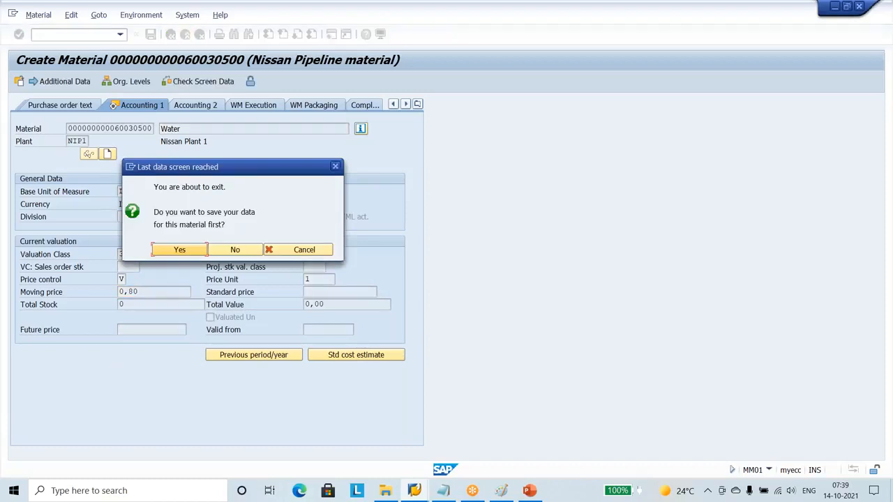
{"action": "left_click", "coordinate": [176, 251]}
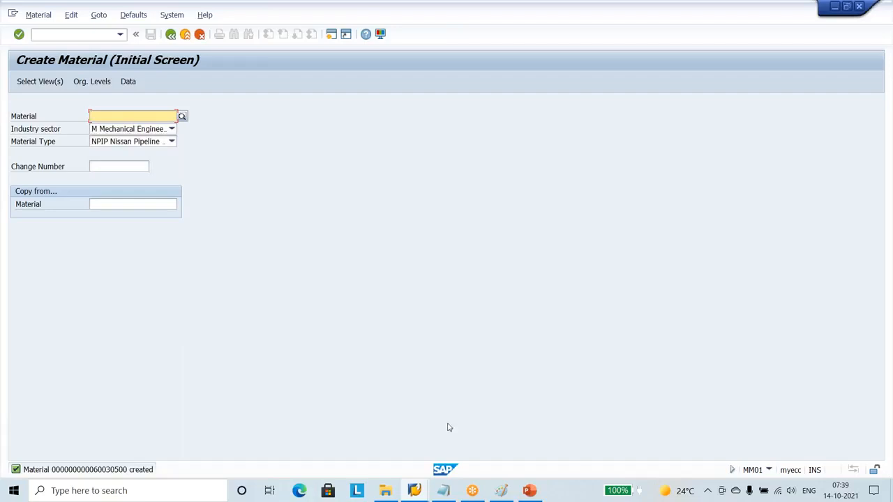
- Move the marker frame in the Paint notes to the pipeline info record prerequisite, and start transaction ME11 in SAP
{"action": "left_click", "coordinate": [502, 491]}
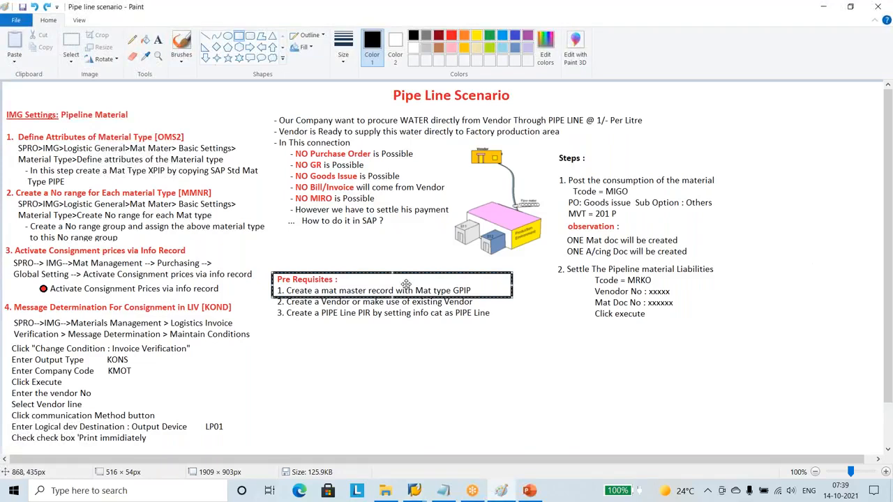
{"action": "left_click_drag", "start_coordinate": [405, 283], "coordinate": [405, 313]}
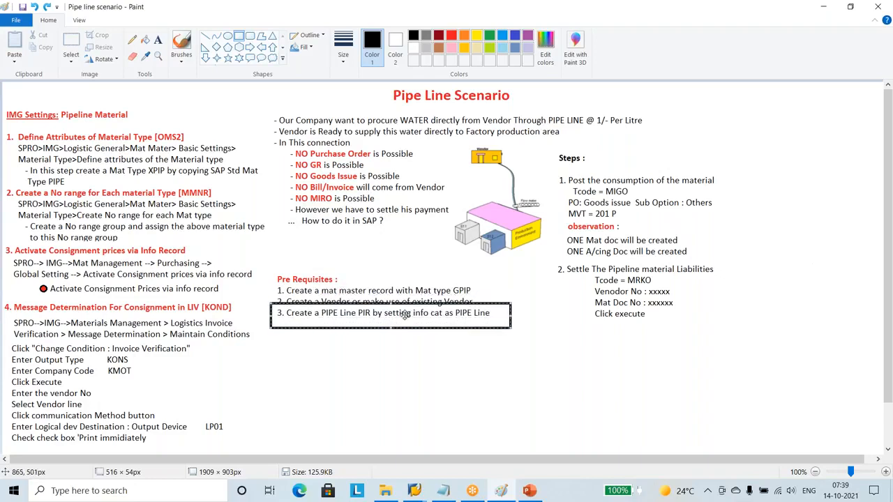
{"action": "left_click", "coordinate": [415, 491]}
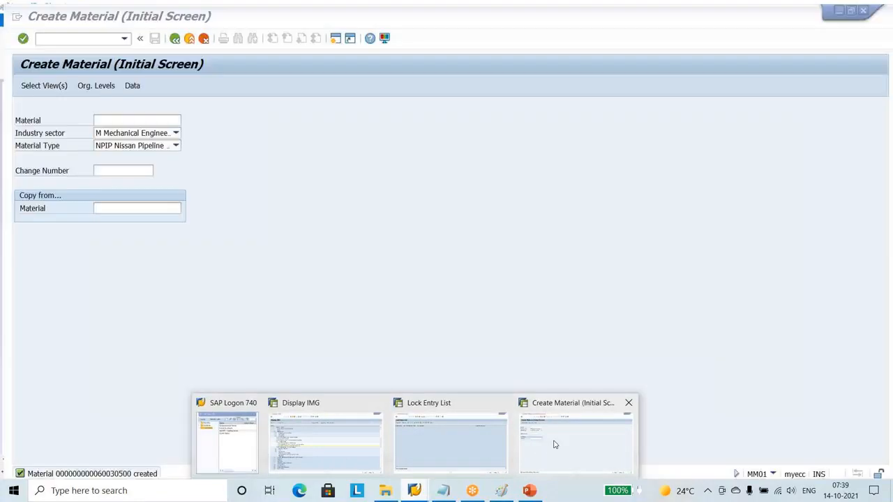
{"action": "left_click", "coordinate": [554, 444]}
{"action": "left_click", "coordinate": [94, 35]}
{"action": "type", "text": "/nmi"}
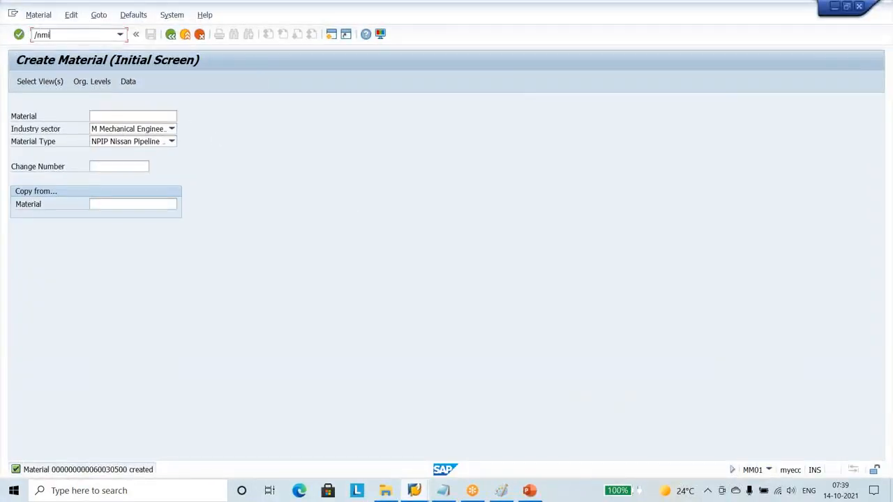
{"action": "type", "text": "e11"}
{"action": "key", "text": "Return"}
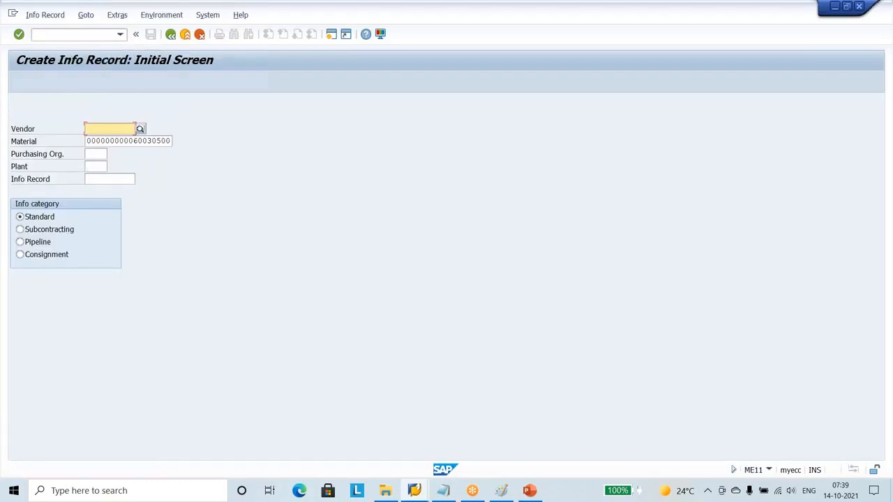
- Search for vendors by company code NMOT and choose Balaji International Suppliers for the info record
{"action": "left_click", "coordinate": [140, 130]}
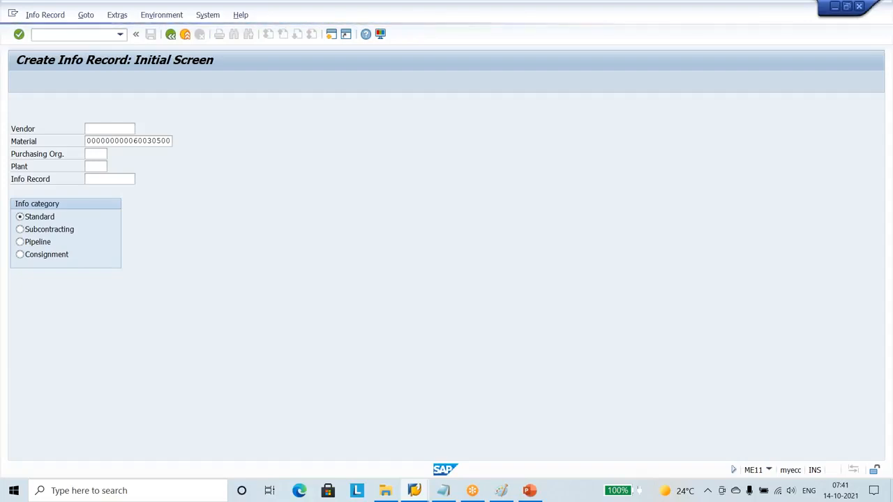
{"action": "key", "text": "alt+Tab"}
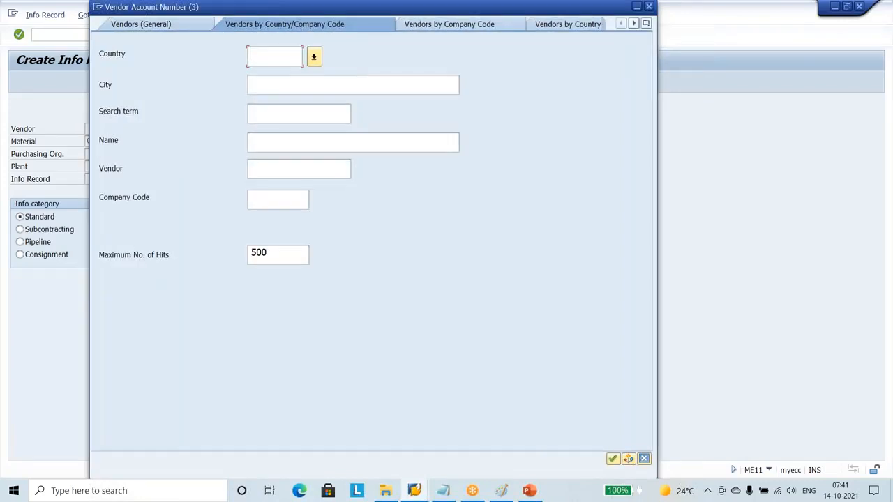
{"action": "left_click", "coordinate": [270, 203]}
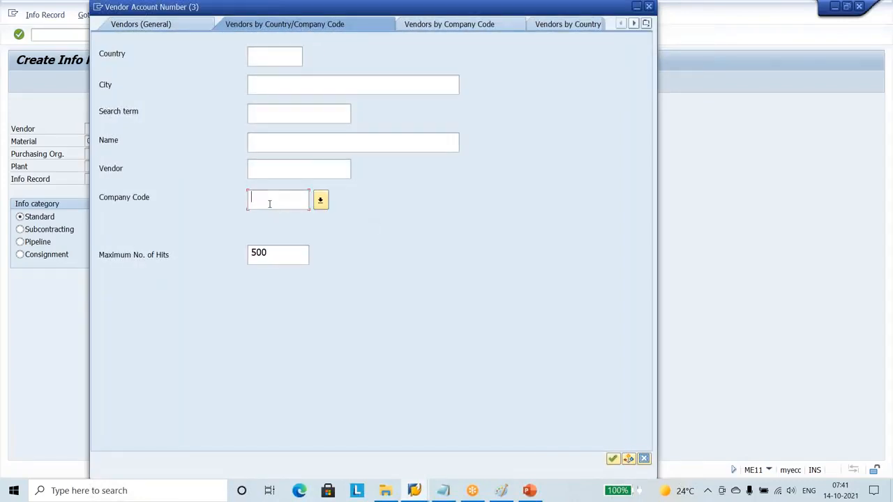
{"action": "type", "text": "nmat"}
{"action": "key", "text": "Return"}
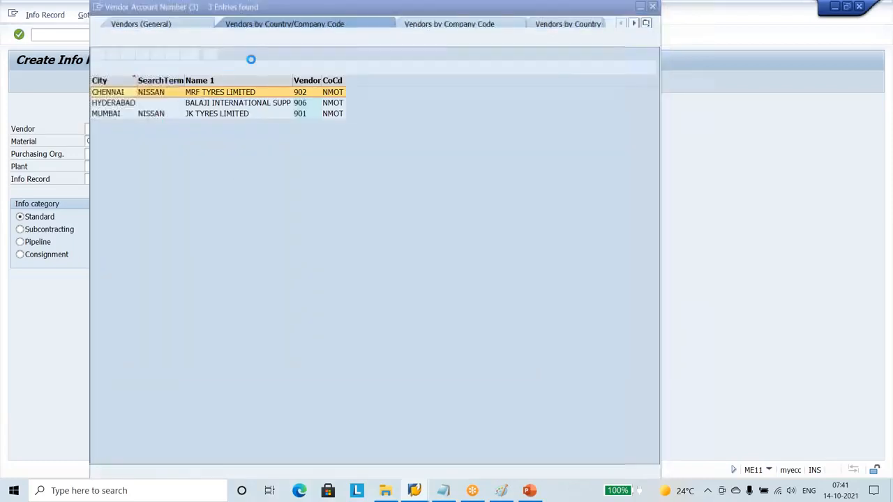
{"action": "double_click", "coordinate": [229, 104]}
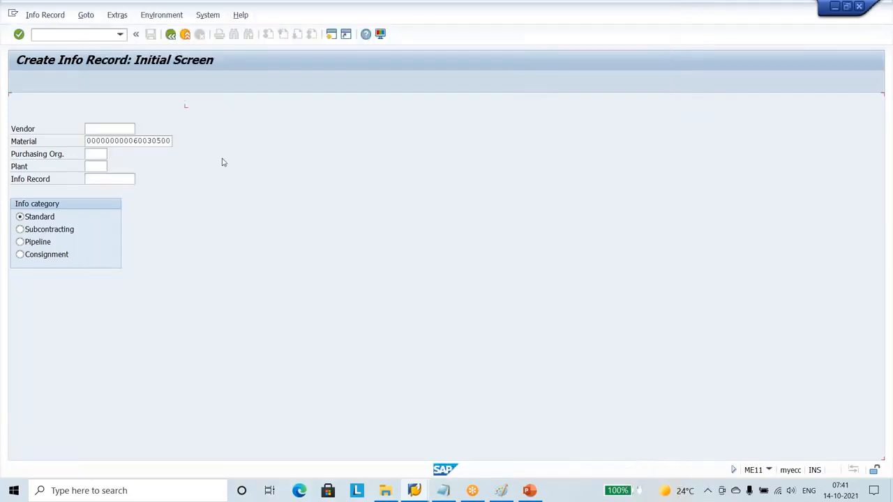
- Enter purchasing organization NIPO and plant NIP1 for the info record, and choose the Pipeline info category
{"action": "left_click", "coordinate": [102, 154]}
{"action": "type", "text": "npo"}
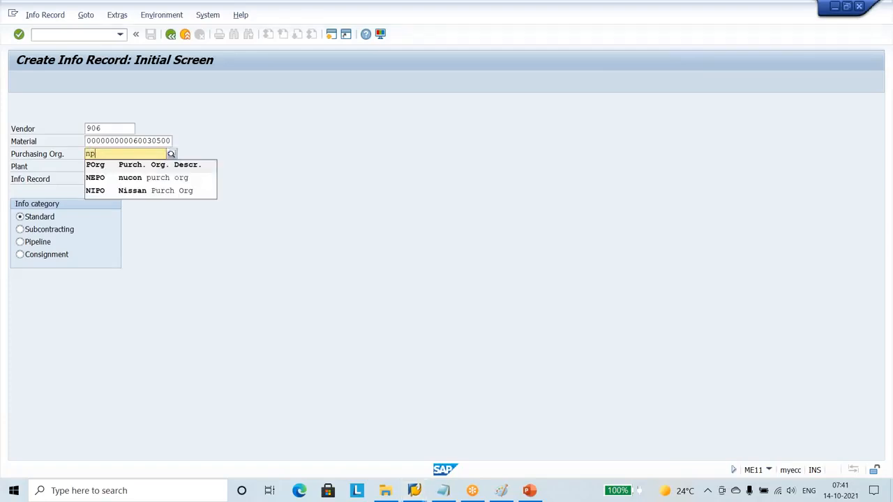
{"action": "key", "text": "BackSpace"}
{"action": "key", "text": "BackSpace"}
{"action": "type", "text": "ipo"}
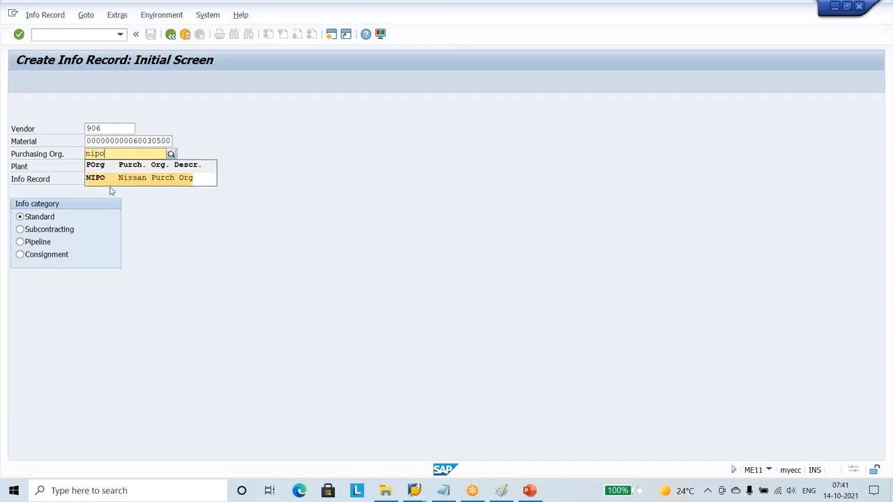
{"action": "left_click", "coordinate": [110, 179]}
{"action": "left_click", "coordinate": [92, 168]}
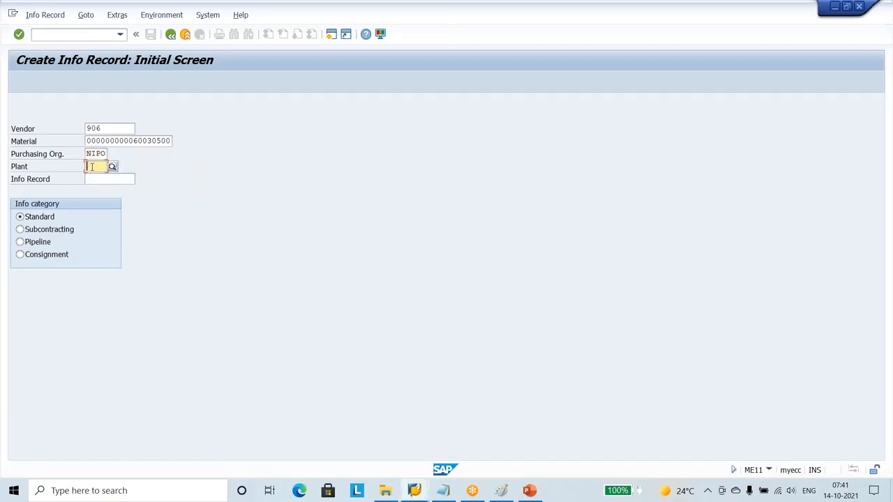
{"action": "type", "text": "n"}
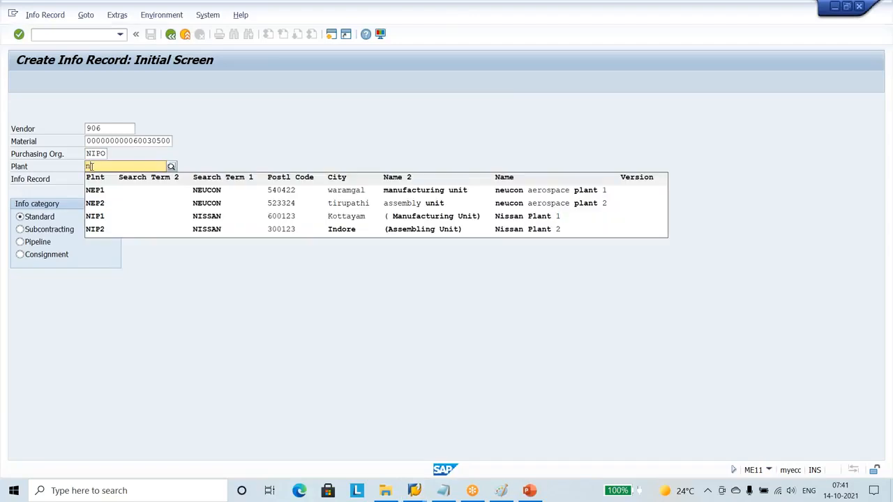
{"action": "type", "text": "ip1"}
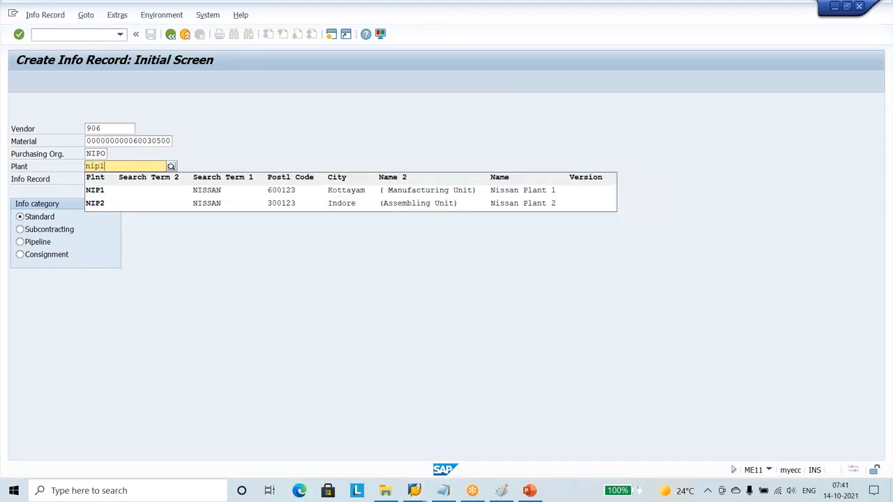
{"action": "left_click", "coordinate": [213, 129]}
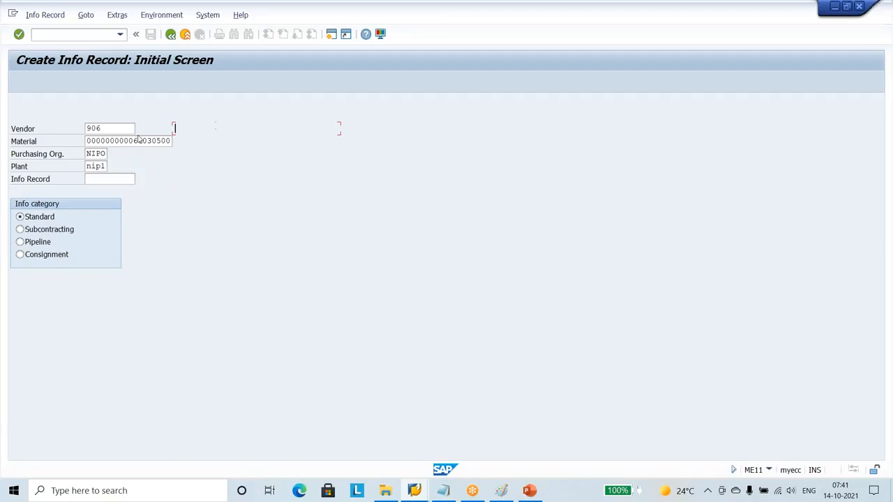
{"action": "left_click", "coordinate": [41, 245]}
- Run transaction OBBG from SAP Easy Access and go to country IN in the calculation procedure assignments
{"action": "left_click", "coordinate": [186, 35]}
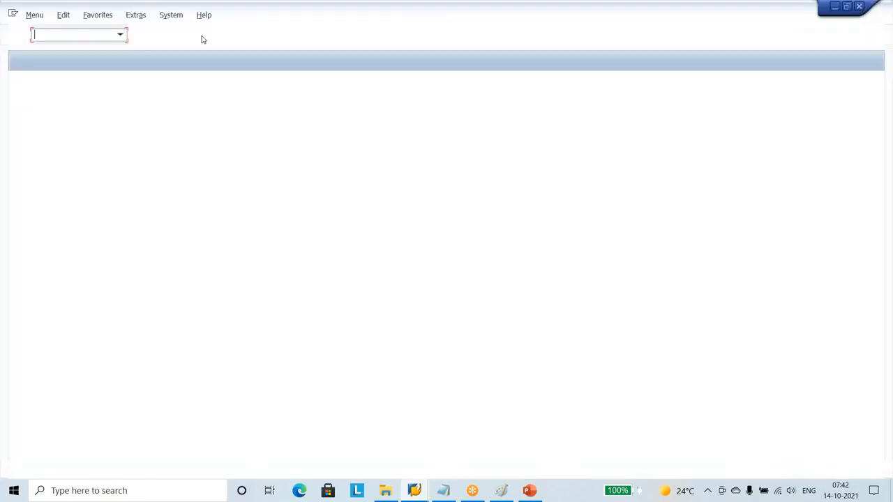
{"action": "type", "text": "obbg"}
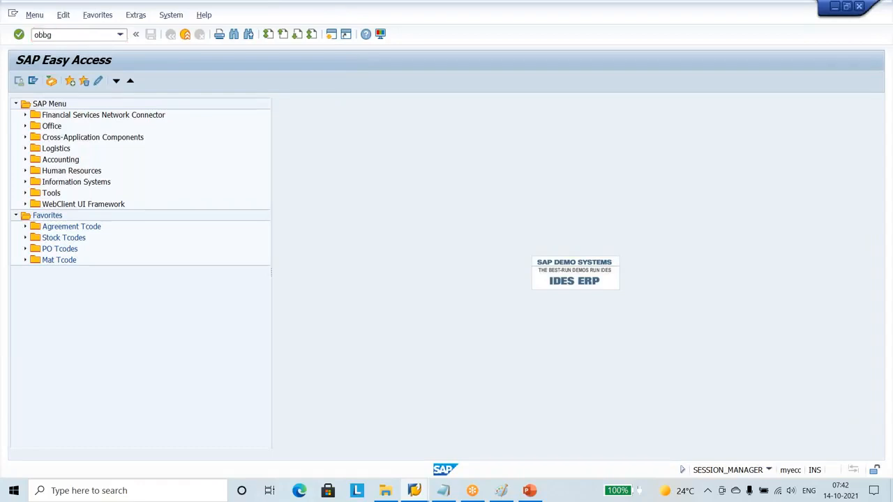
{"action": "key", "text": "Return"}
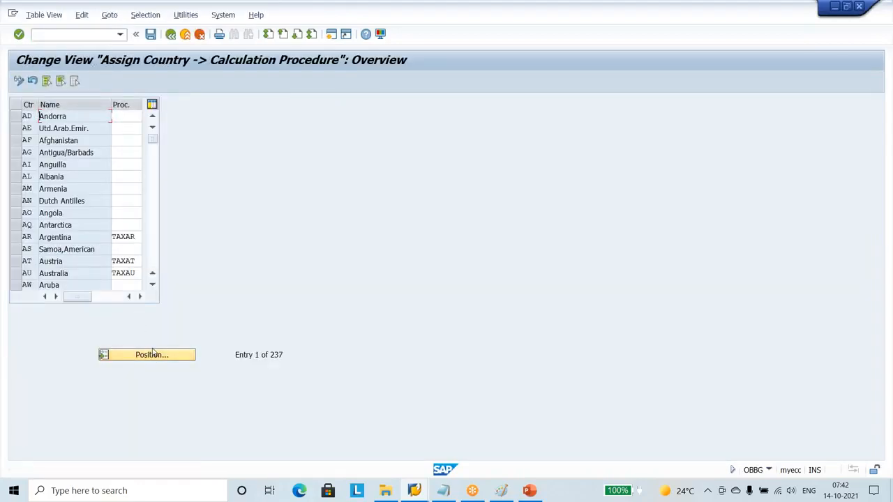
{"action": "left_click", "coordinate": [157, 357]}
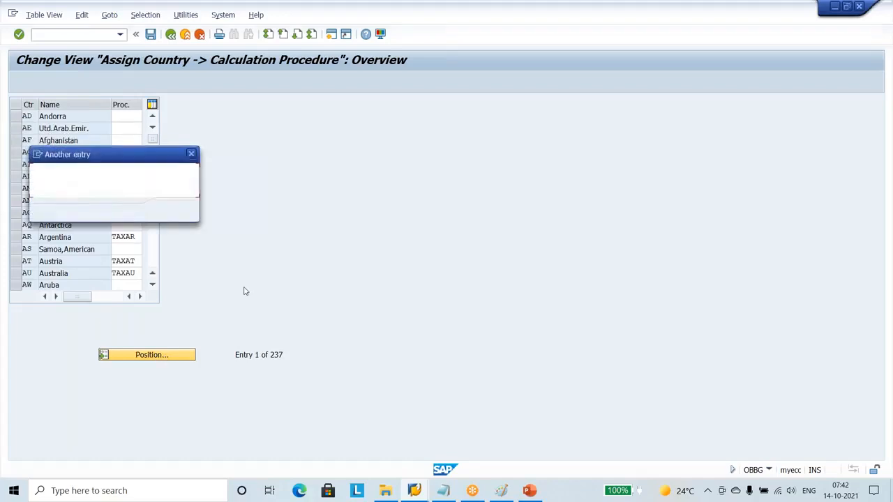
{"action": "type", "text": "in"}
{"action": "key", "text": "Return"}
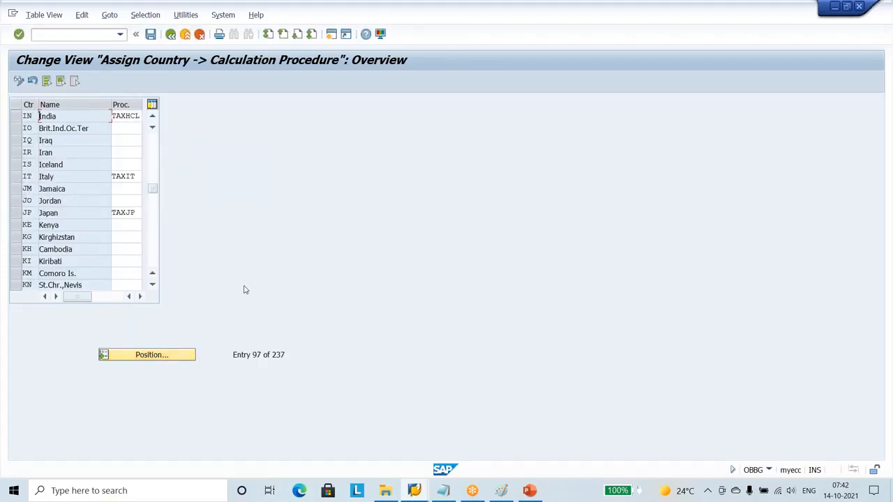
- Assign calculation procedure NISTAX to India, save it in the Nissan Project customizing request, and leave the table view
{"action": "key", "text": "Tab"}
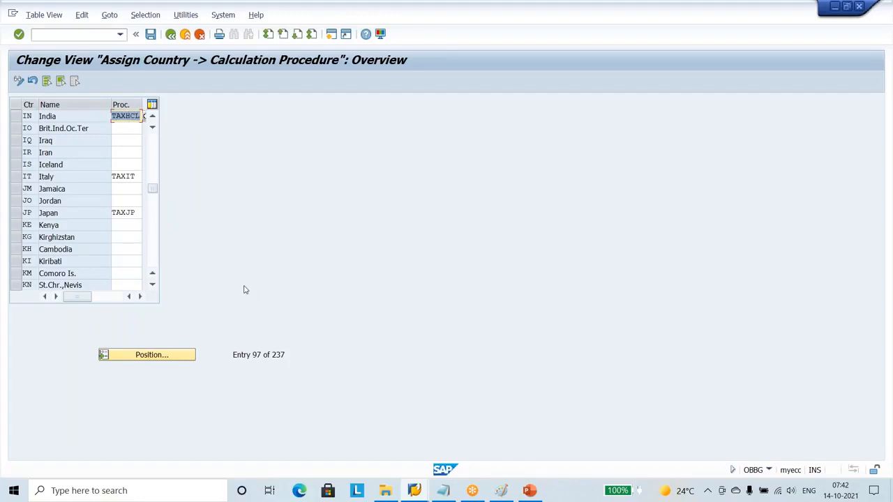
{"action": "key", "text": "Delete"}
{"action": "type", "text": "nistax"}
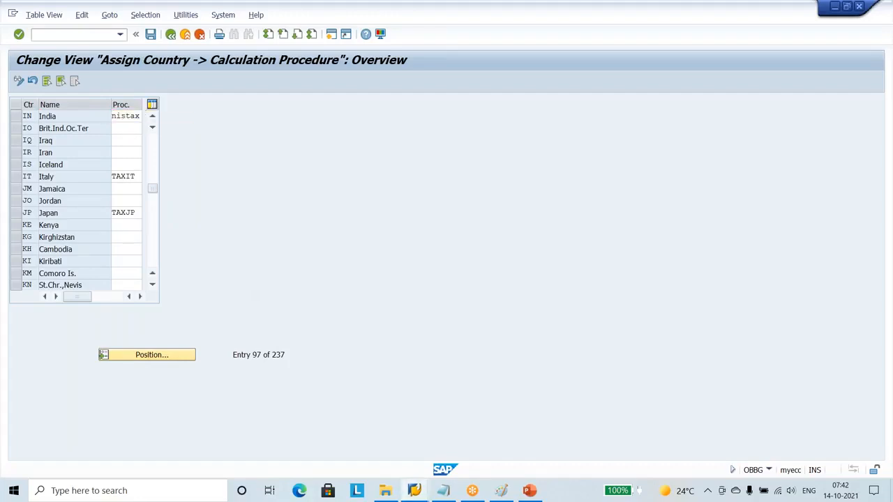
{"action": "key", "text": "Return"}
{"action": "left_click", "coordinate": [151, 35]}
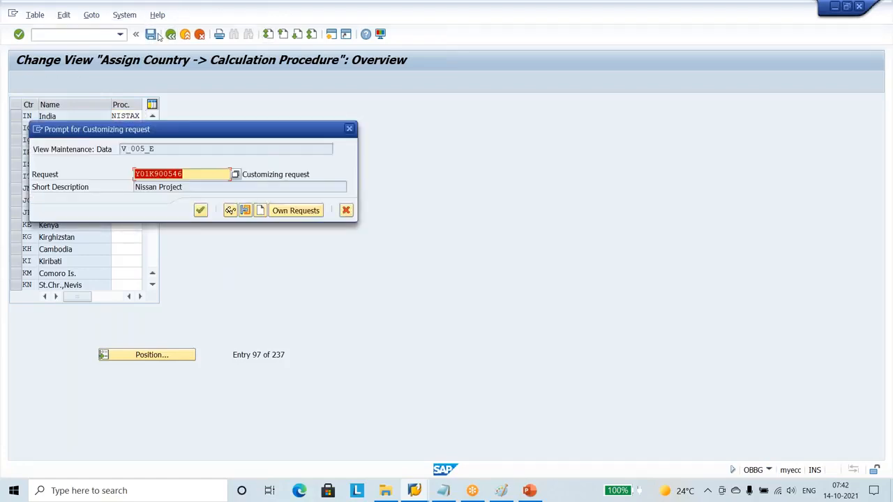
{"action": "left_click", "coordinate": [200, 209]}
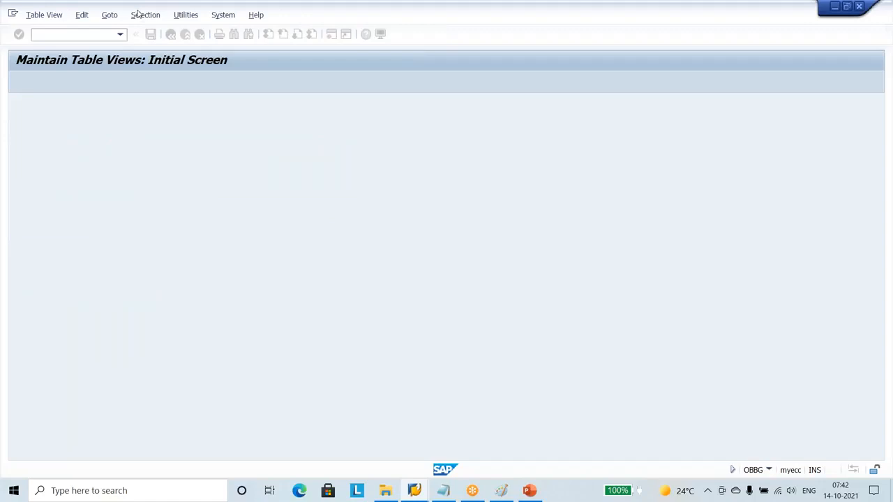
{"action": "left_click", "coordinate": [171, 35]}
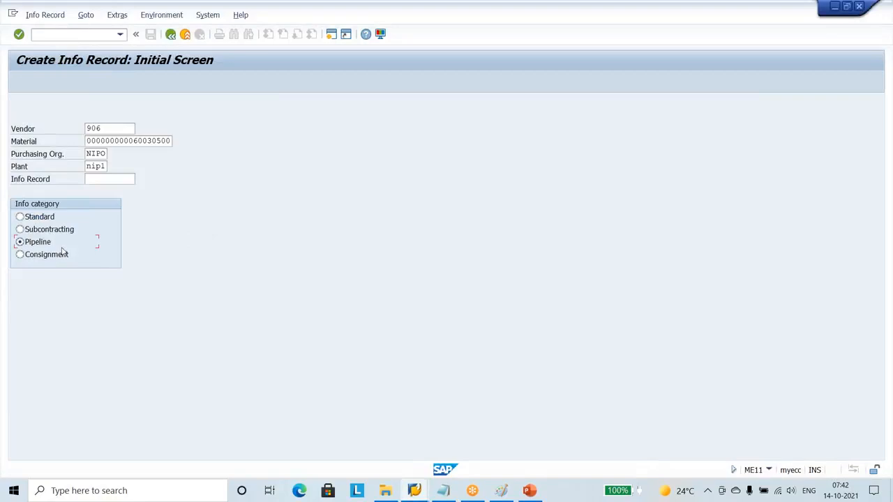
- Continue to the pipeline info record's purchasing organization data and set planned delivery time 1 day, standard quantity 100 L and minimum quantity 10 L
{"action": "key", "text": "Return"}
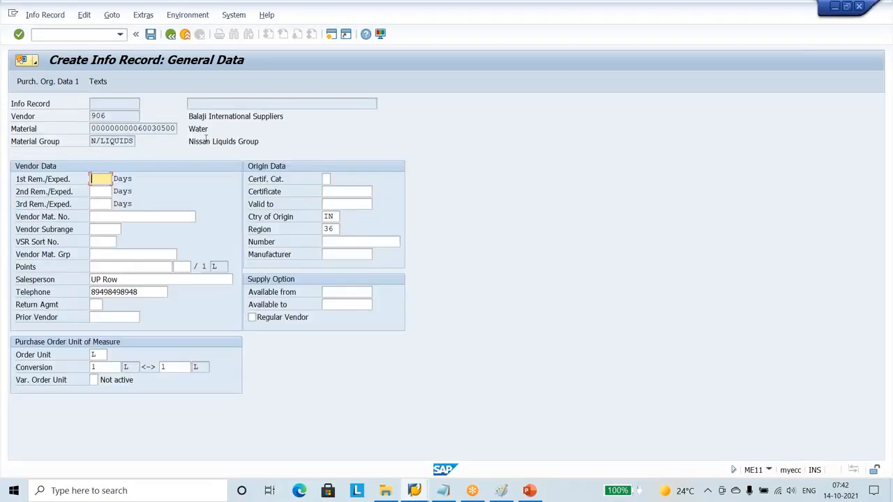
{"action": "key", "text": "Return"}
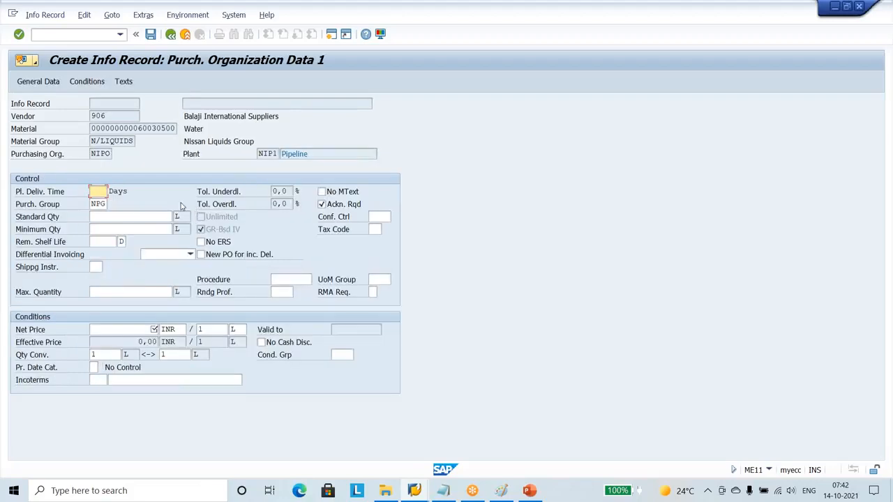
{"action": "type", "text": "1"}
{"action": "left_click", "coordinate": [119, 217]}
{"action": "type", "text": "100"}
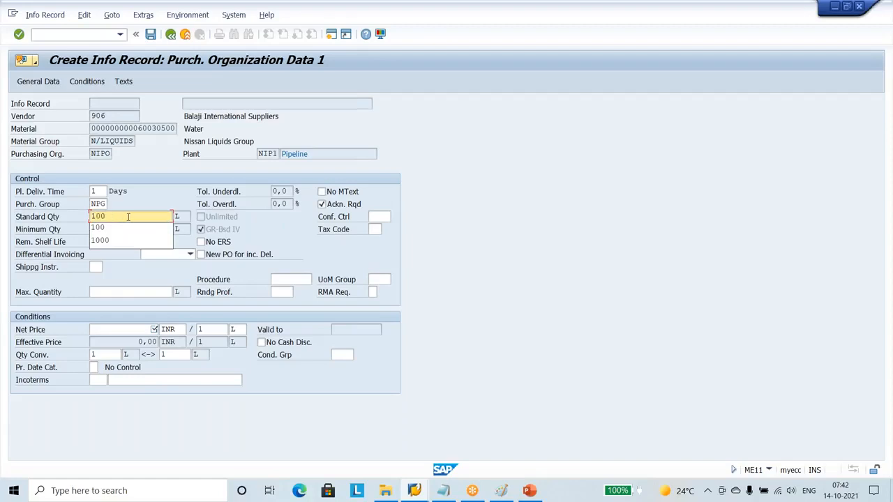
{"action": "left_click", "coordinate": [105, 228]}
{"action": "type", "text": "10"}
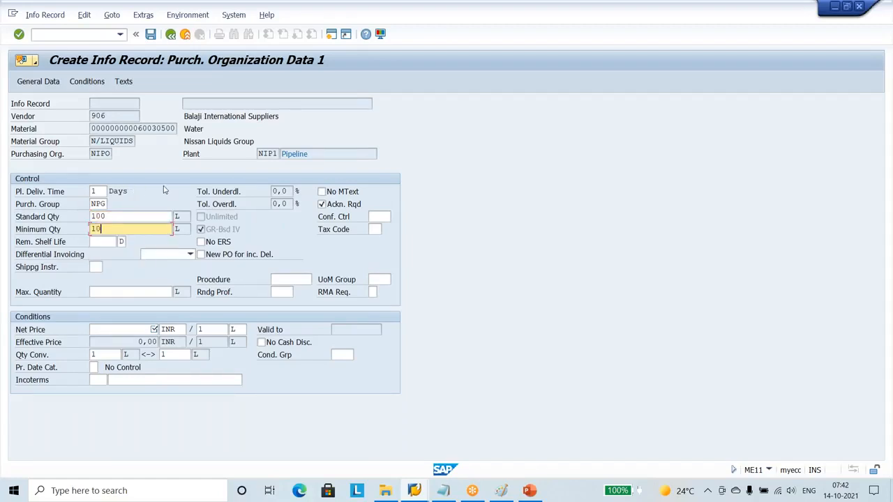
- Set the info record's net price to 1 INR per 1 L and its tax code to N1
{"action": "left_click", "coordinate": [125, 328]}
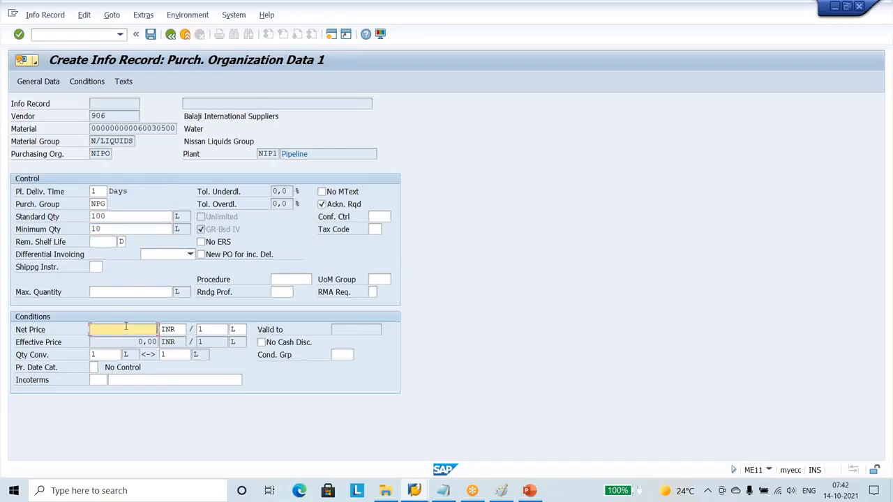
{"action": "type", "text": "1"}
{"action": "left_click", "coordinate": [374, 231]}
{"action": "left_click", "coordinate": [386, 229]}
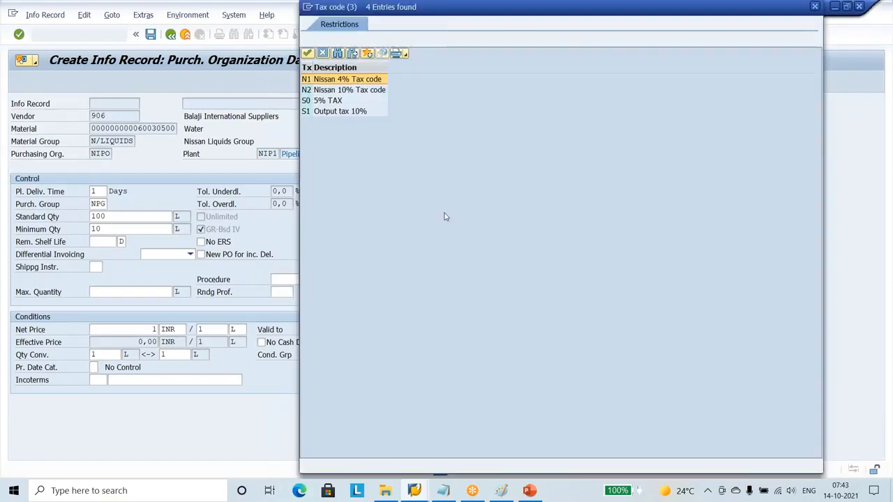
{"action": "key", "text": "Escape"}
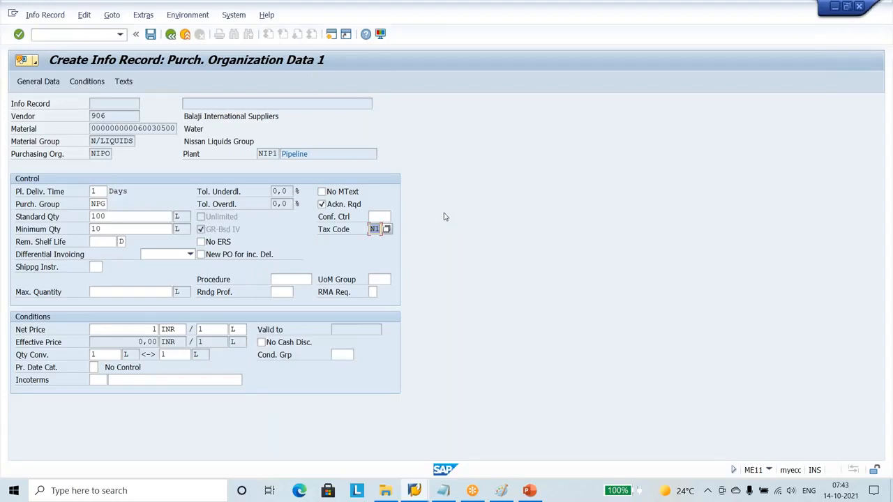
- Continue through the second purchasing organization data screen and the text overview, and save the pipeline info record
{"action": "key", "text": "Return"}
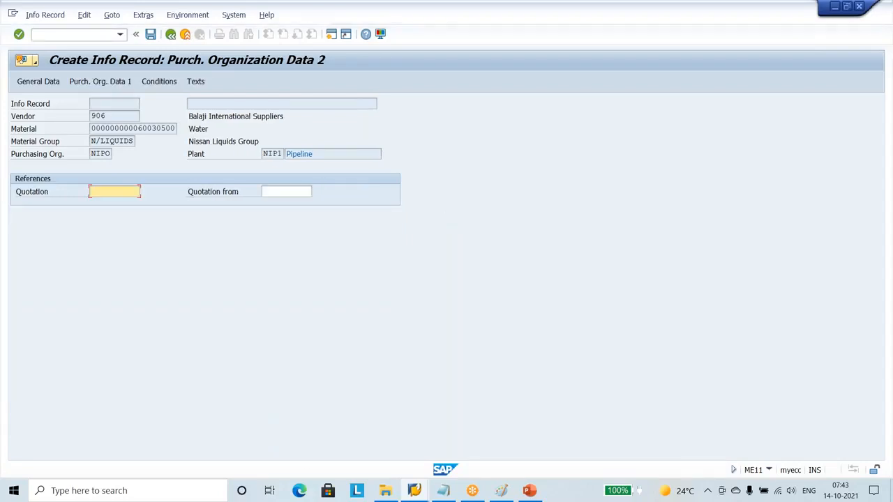
{"action": "key", "text": "Return"}
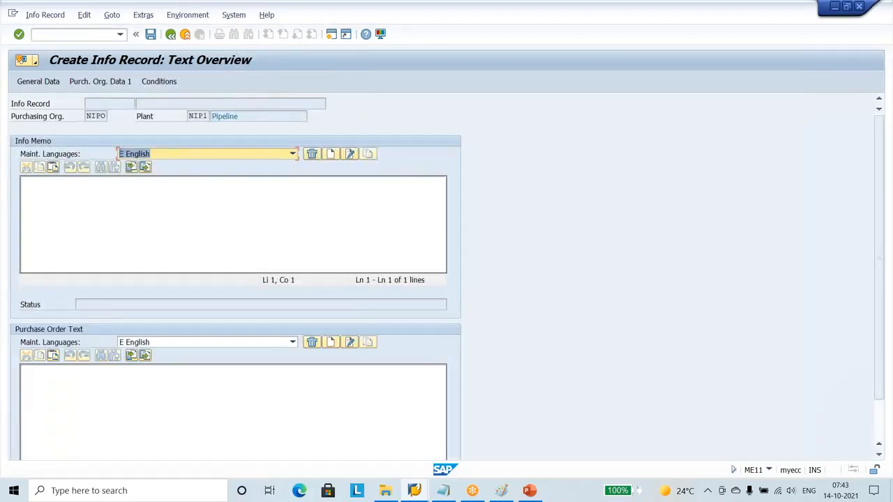
{"action": "key", "text": "Return"}
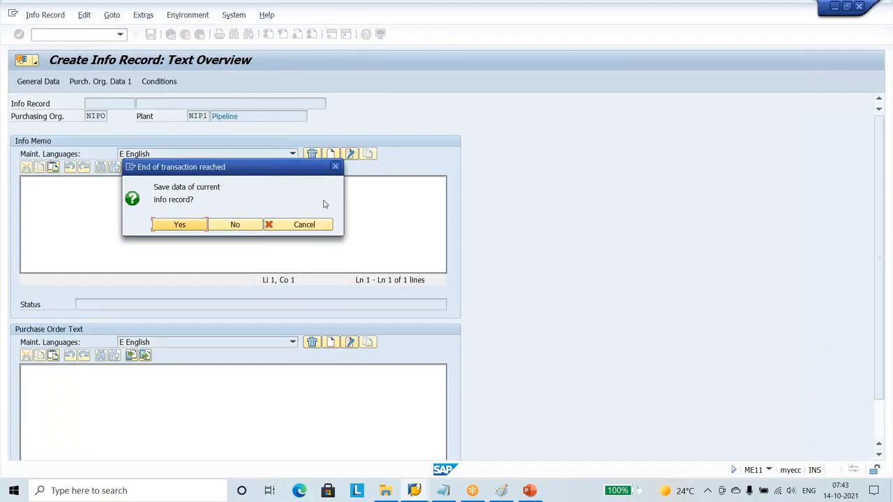
{"action": "left_click", "coordinate": [179, 225]}
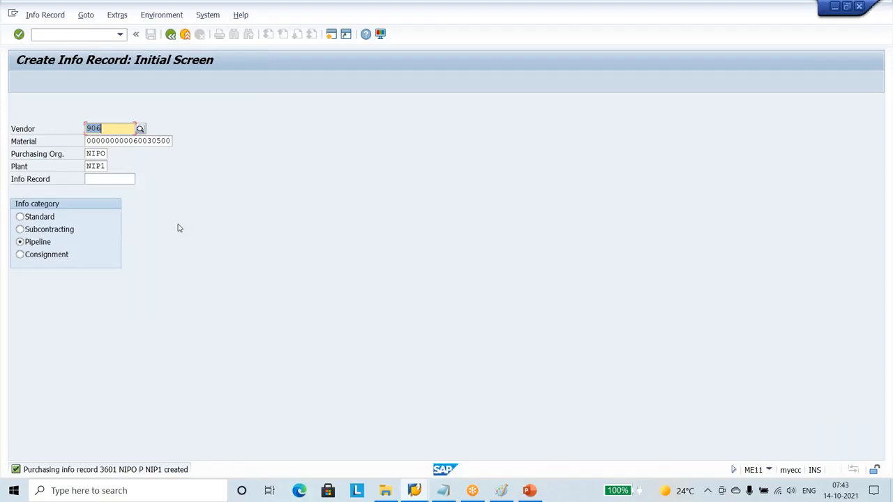
- Switch to the Paint notes and move the rectangle frame from the third prerequisite onto the pipeline diagram, resized to 243 × 245 px
{"action": "left_click", "coordinate": [502, 491]}
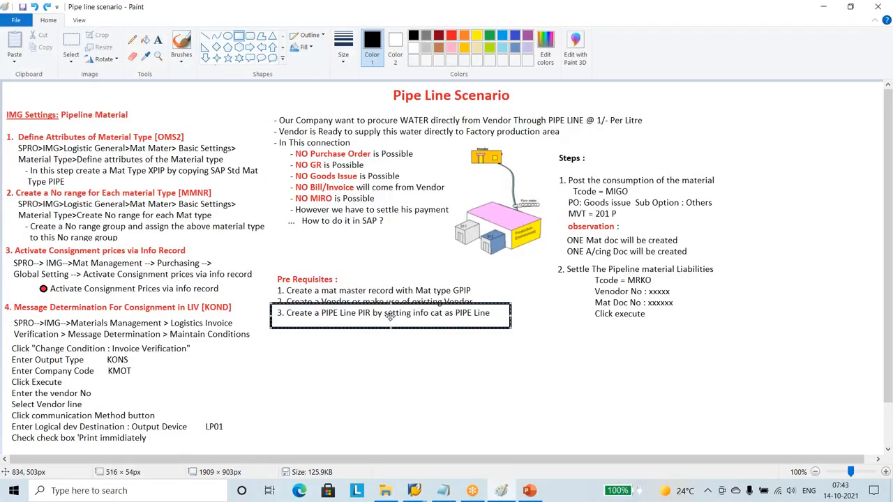
{"action": "left_click_drag", "start_coordinate": [390, 316], "coordinate": [424, 157]}
{"action": "left_click_drag", "start_coordinate": [545, 168], "coordinate": [560, 258]}
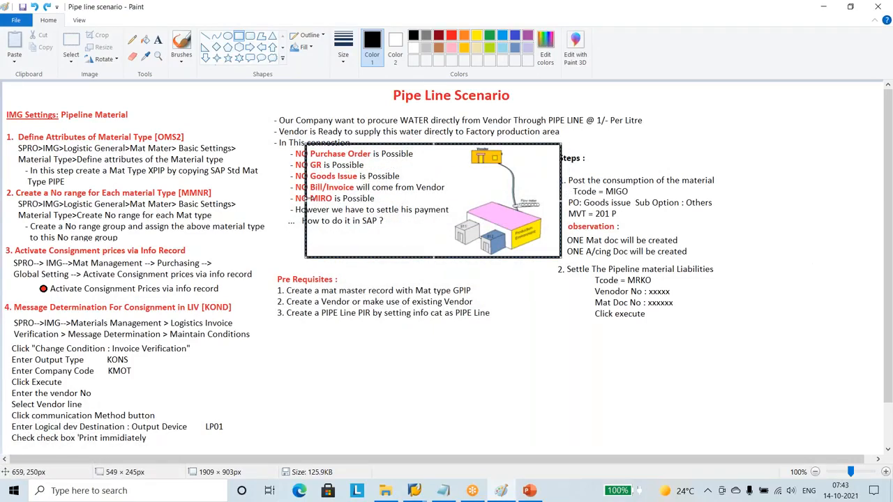
{"action": "left_click_drag", "start_coordinate": [305, 199], "coordinate": [448, 199]}
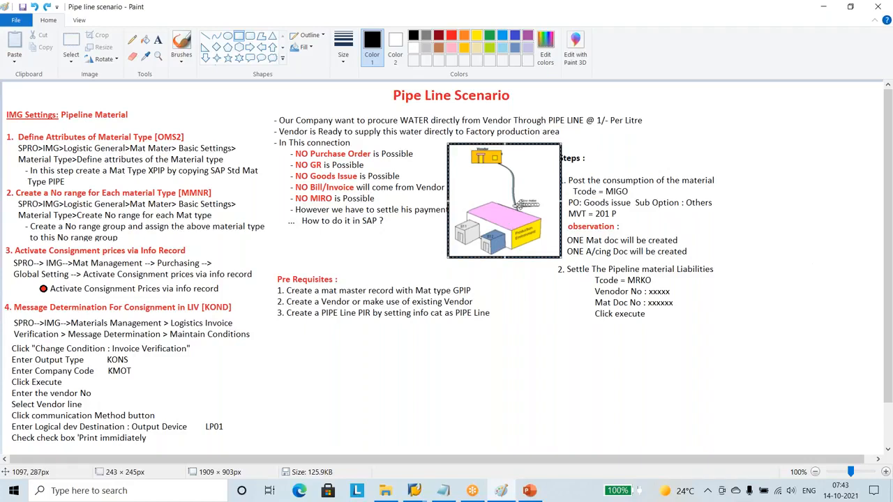
{"action": "left_click_drag", "start_coordinate": [517, 185], "coordinate": [514, 180]}
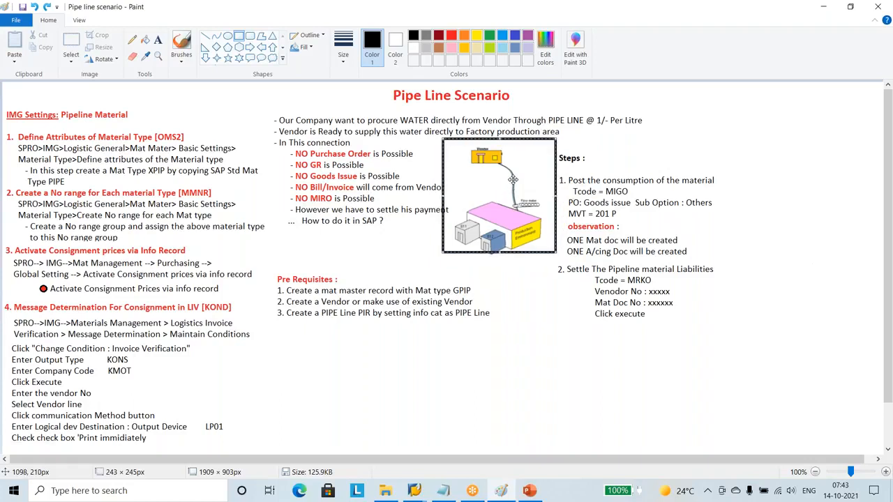
- Switch back to SAP and run transaction ME21N in the Lock Entry List session
{"action": "left_click", "coordinate": [415, 490]}
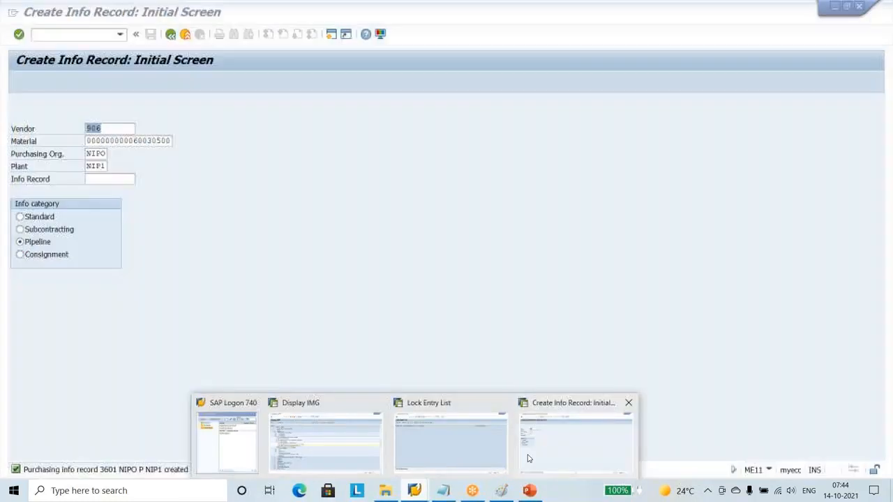
{"action": "left_click", "coordinate": [488, 446]}
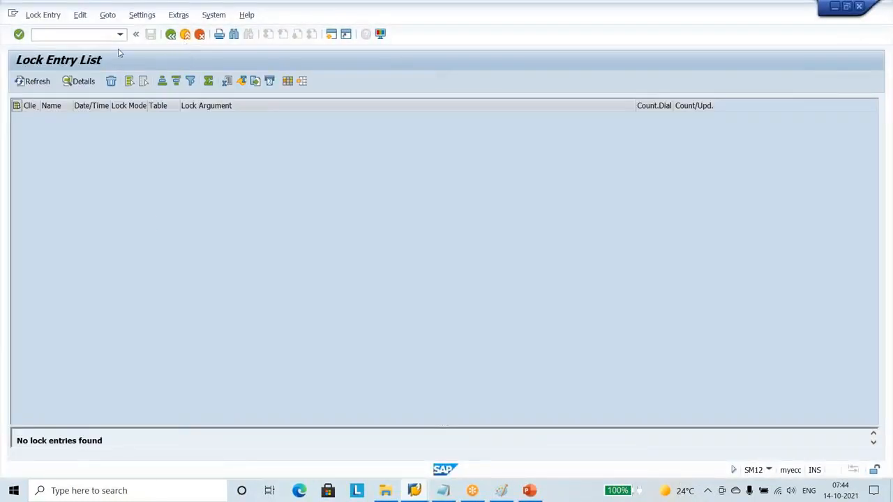
{"action": "left_click", "coordinate": [92, 35]}
{"action": "type", "text": "/nmi"}
{"action": "type", "text": "r"}
{"action": "type", "text": "e"}
{"action": "type", "text": "2"}
{"action": "type", "text": "1n"}
{"action": "key", "text": "Return"}
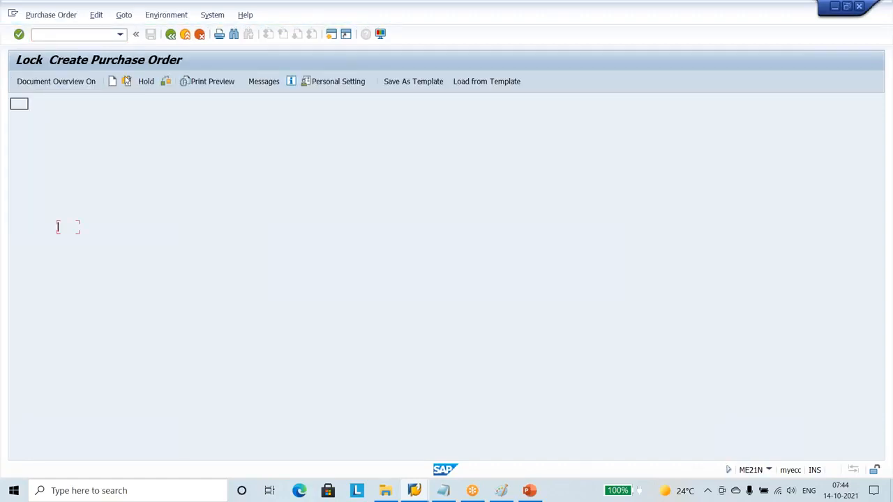
- Choose the order type NIPO Nissan Std PO for the new purchase order
{"action": "left_click", "coordinate": [121, 103]}
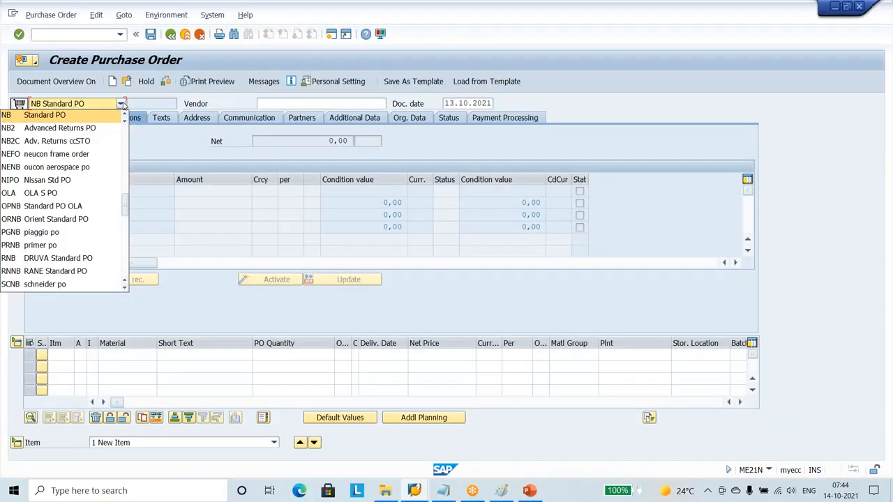
{"action": "key", "text": "n"}
{"action": "key", "text": "n"}
{"action": "key", "text": "n"}
{"action": "key", "text": "n"}
{"action": "key", "text": "n"}
{"action": "key", "text": "n"}
{"action": "key", "text": "n"}
{"action": "key", "text": "n"}
{"action": "key", "text": "n"}
{"action": "key", "text": "n"}
{"action": "key", "text": "n"}
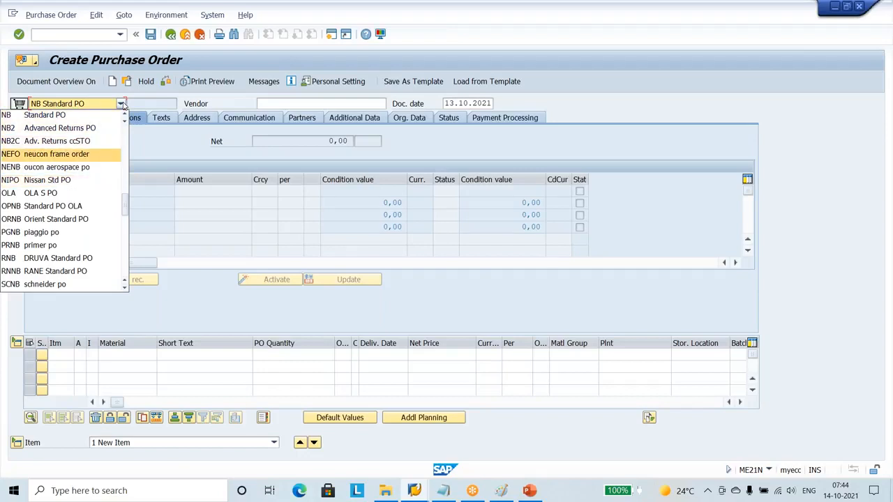
{"action": "left_click", "coordinate": [90, 181]}
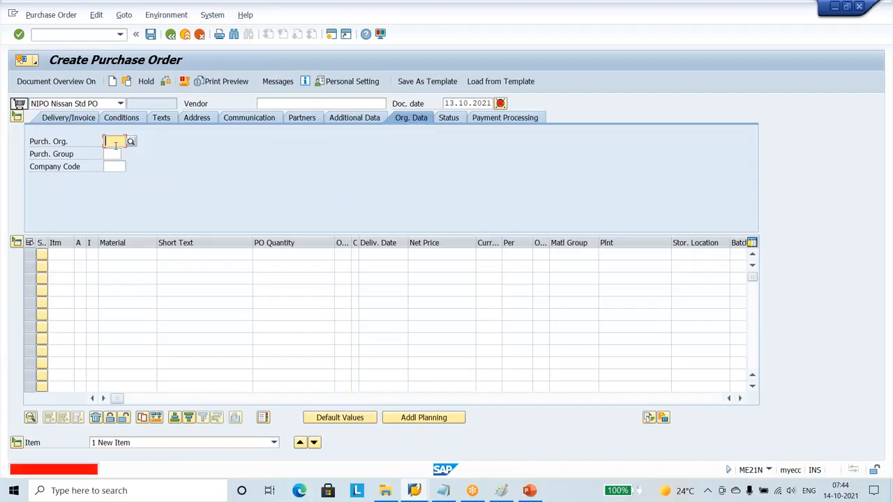
- Enter purchasing organization NIPO and purchasing group NPG in the purchase order's organizational data
{"action": "type", "text": "nipo"}
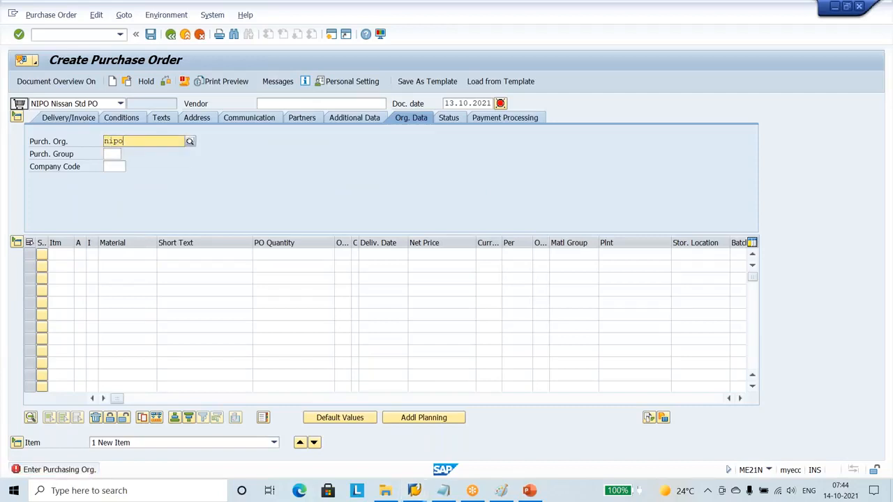
{"action": "left_click", "coordinate": [113, 164]}
{"action": "left_click", "coordinate": [113, 154]}
{"action": "type", "text": "npg"}
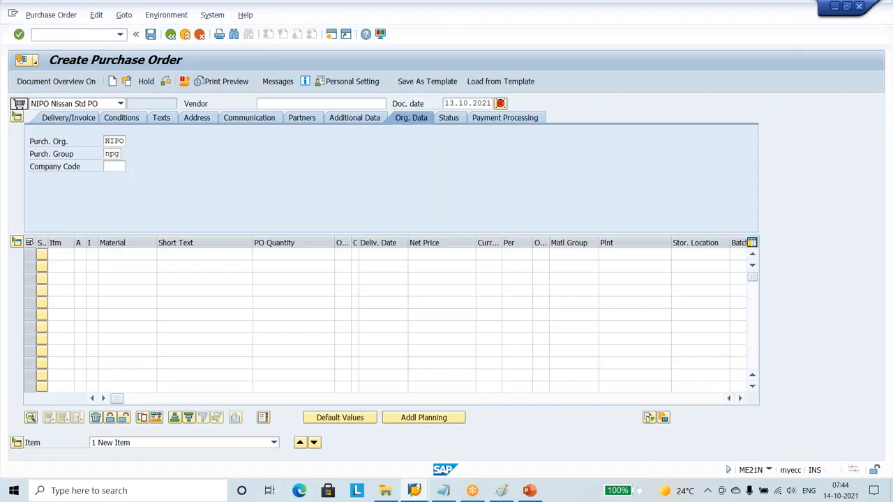
{"action": "key", "text": "Return"}
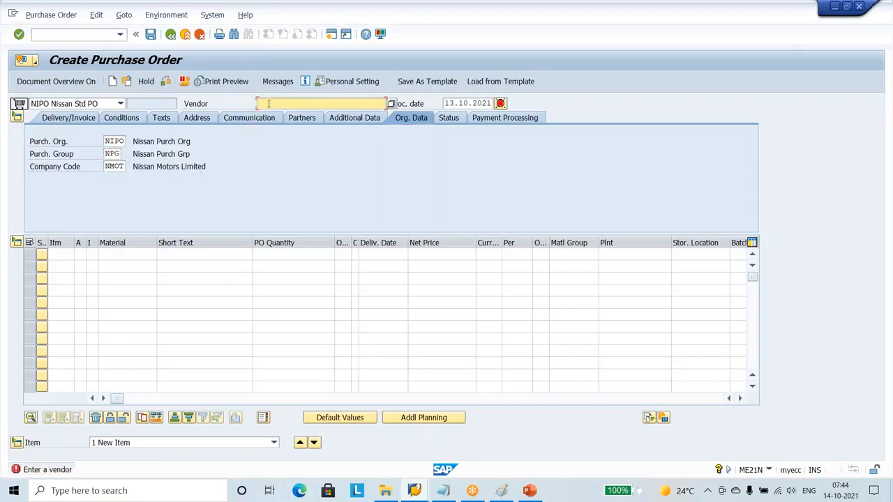
- Assign the vendor Balaji International Suppliers to the purchase order
{"action": "left_click", "coordinate": [269, 104]}
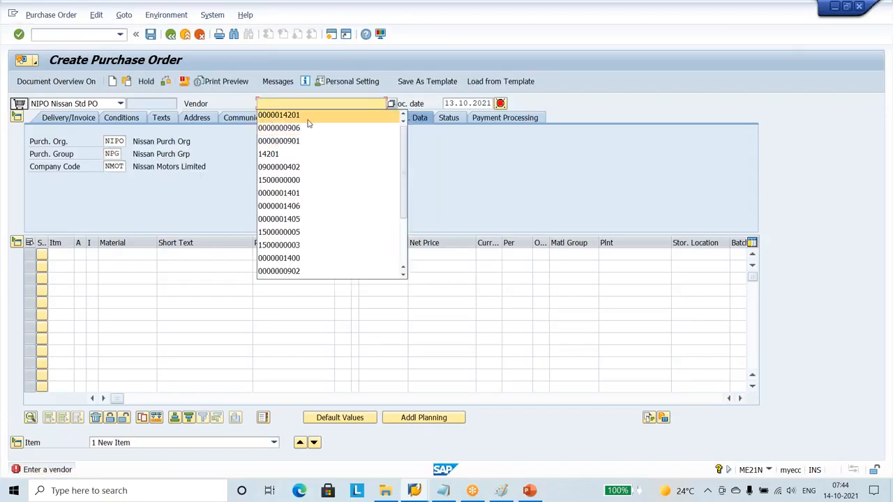
{"action": "left_click", "coordinate": [414, 491]}
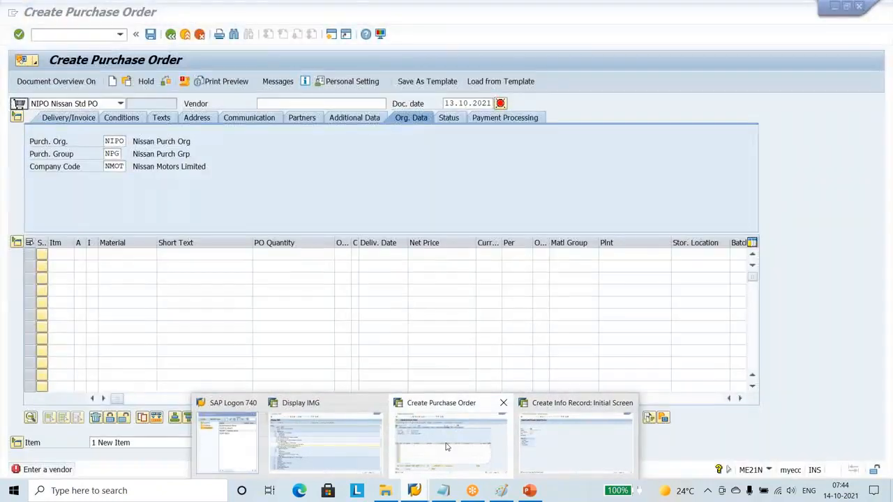
{"action": "left_click", "coordinate": [447, 441]}
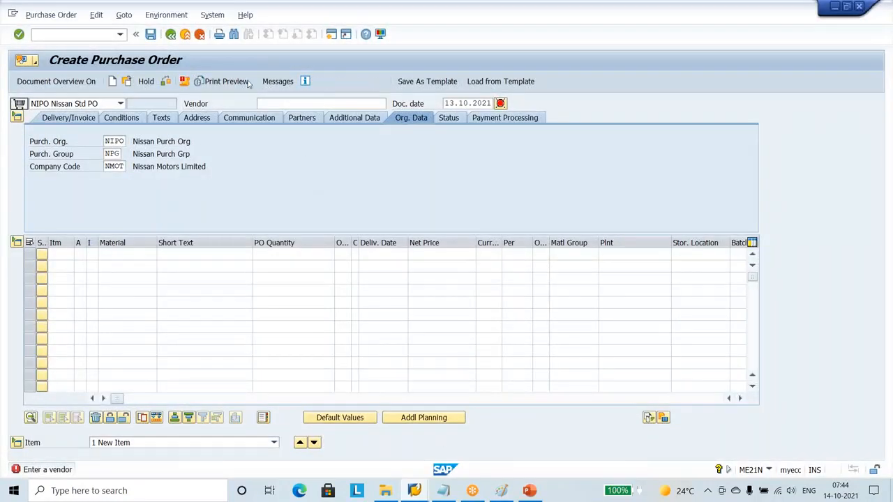
{"action": "left_click", "coordinate": [268, 102]}
{"action": "left_click", "coordinate": [287, 125]}
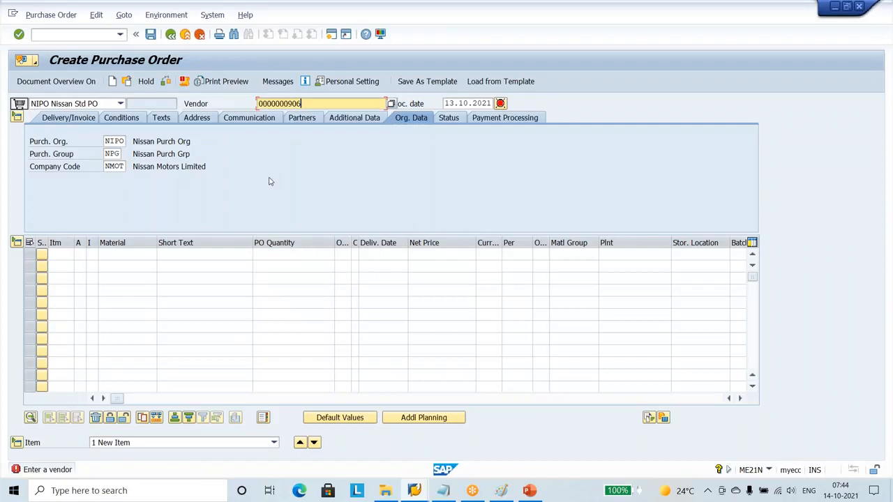
{"action": "key", "text": "Return"}
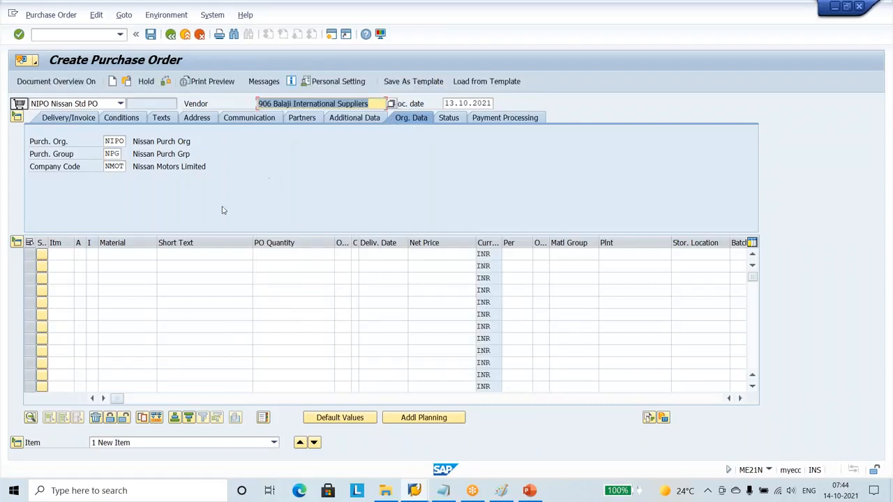
- Pick the Water material from plant NIP1's materials for the first order item and set its PO quantity to 10000
{"action": "left_click", "coordinate": [143, 257]}
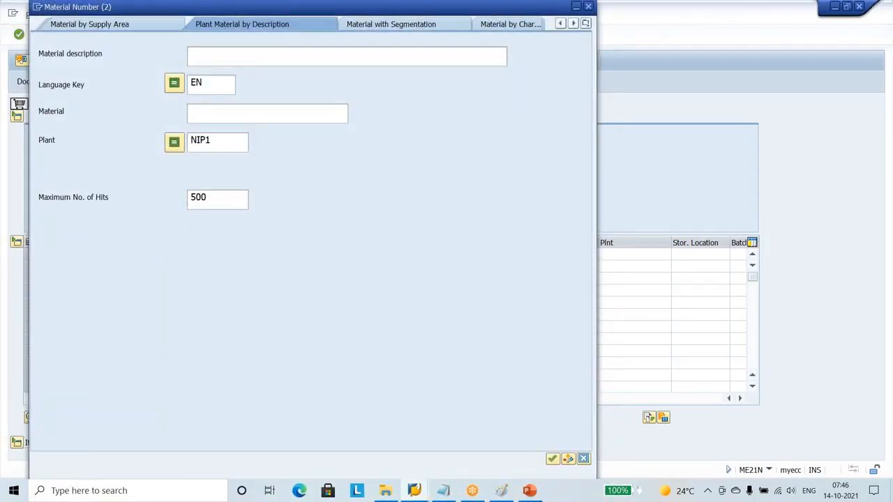
{"action": "key", "text": "Return"}
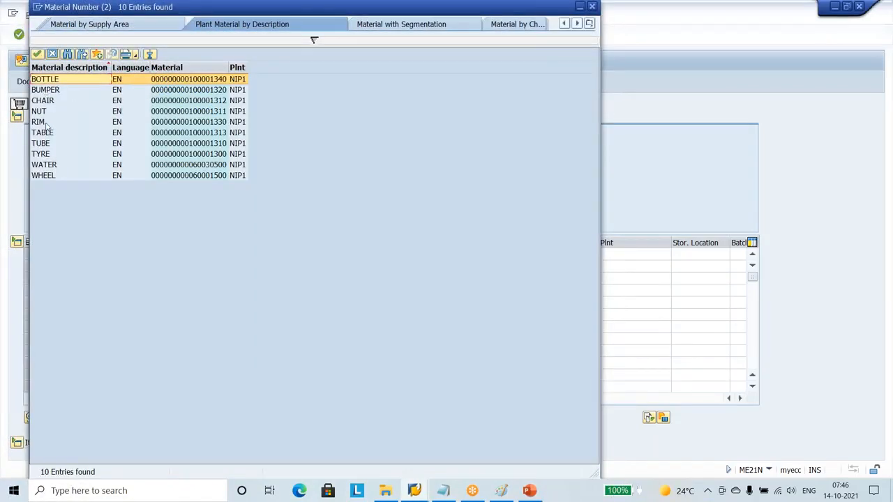
{"action": "left_click", "coordinate": [48, 167]}
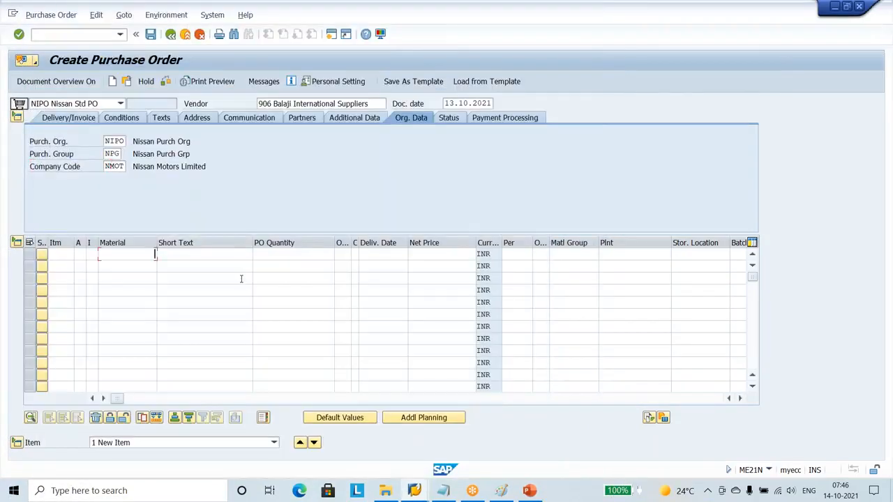
{"action": "key", "text": "Tab"}
{"action": "key", "text": "Tab"}
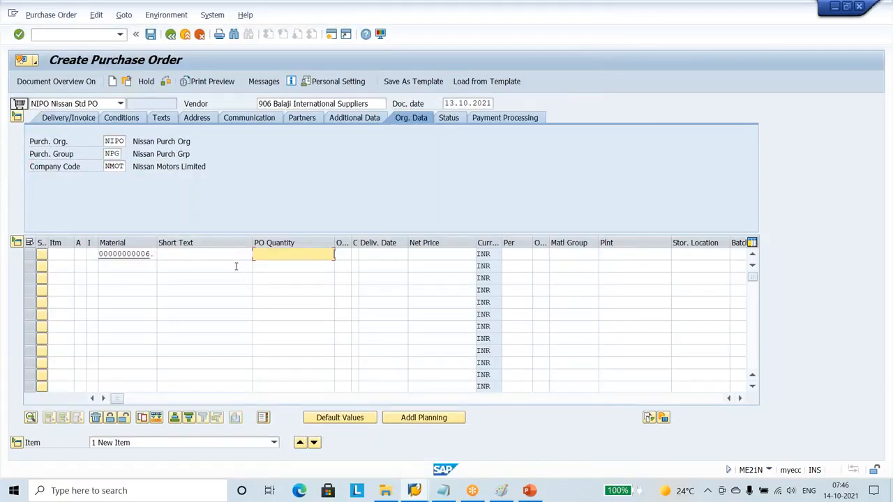
{"action": "type", "text": "10000"}
- Set the Water item's delivery date to 14.10.2021 and plant to NIP1, and check whether the item is accepted
{"action": "left_click", "coordinate": [386, 255]}
{"action": "left_click", "coordinate": [413, 256]}
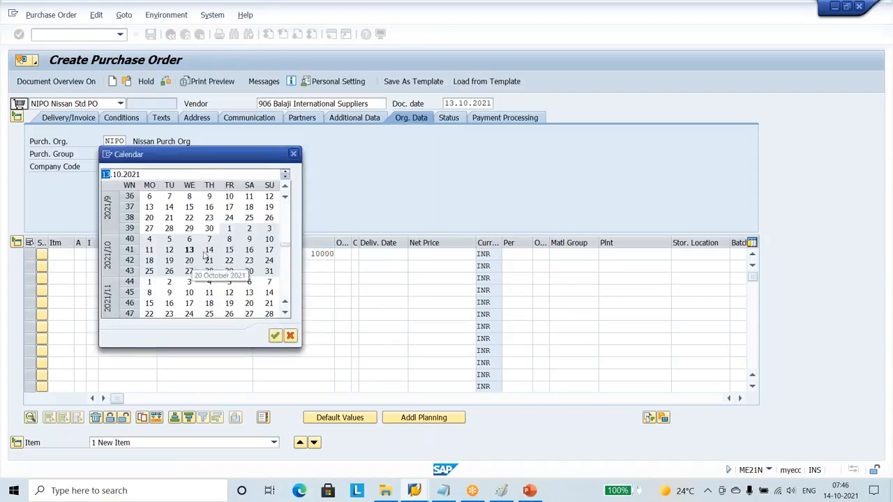
{"action": "double_click", "coordinate": [210, 253]}
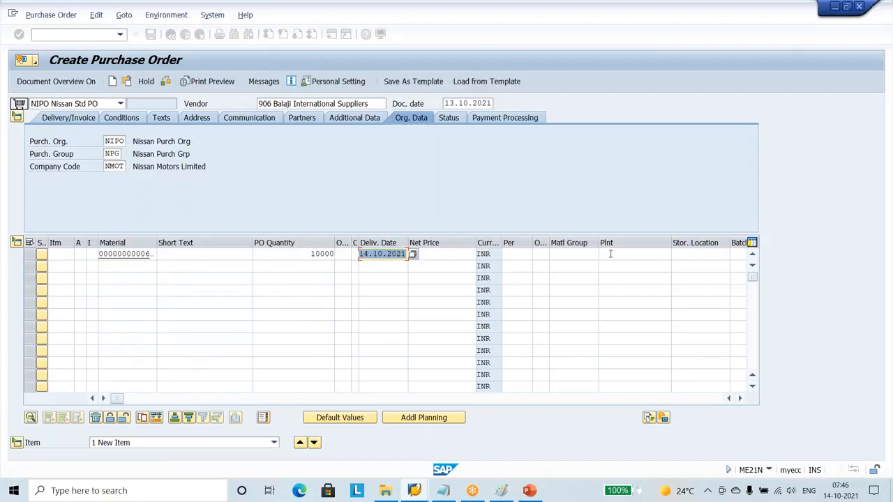
{"action": "left_click", "coordinate": [610, 254]}
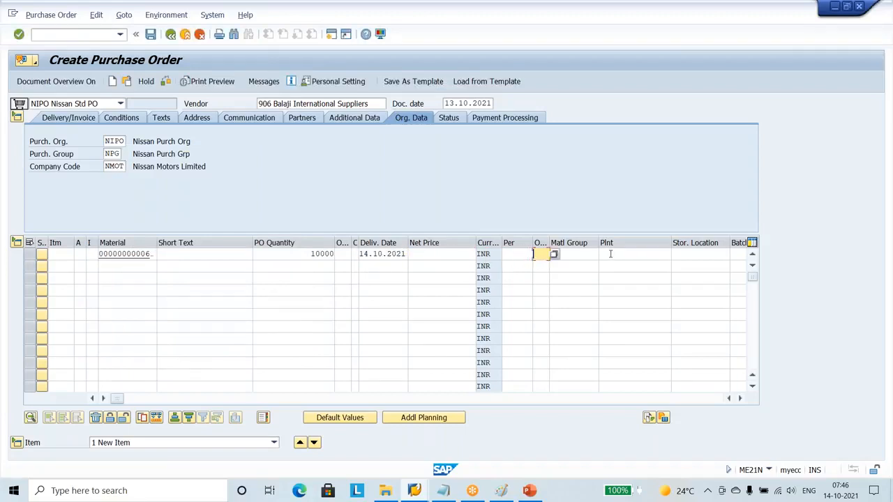
{"action": "type", "text": "nip1"}
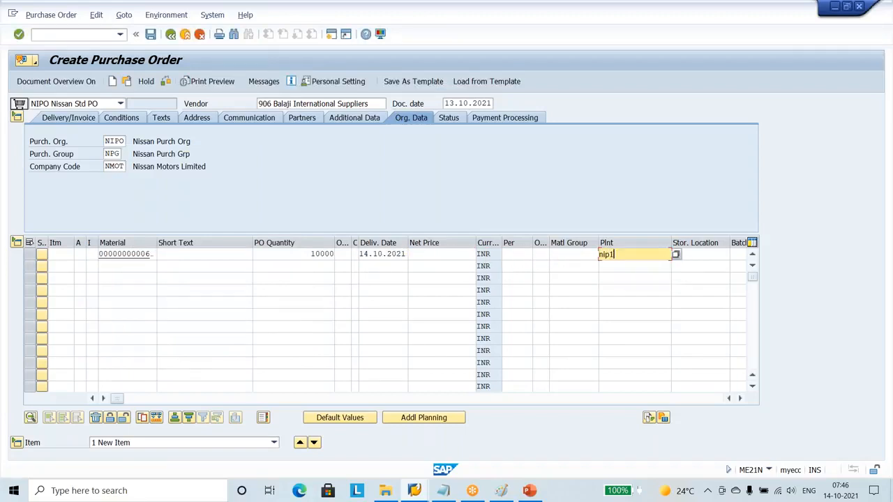
{"action": "key", "text": "Return"}
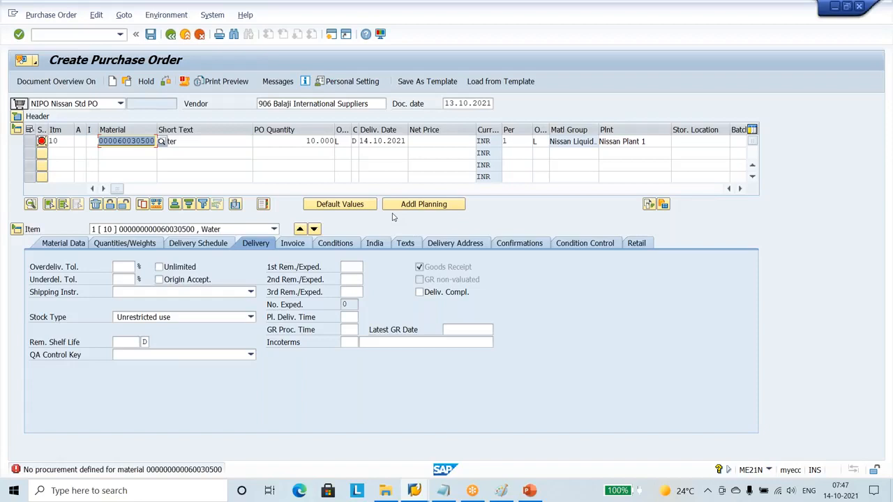
{"action": "left_click", "coordinate": [51, 34]}
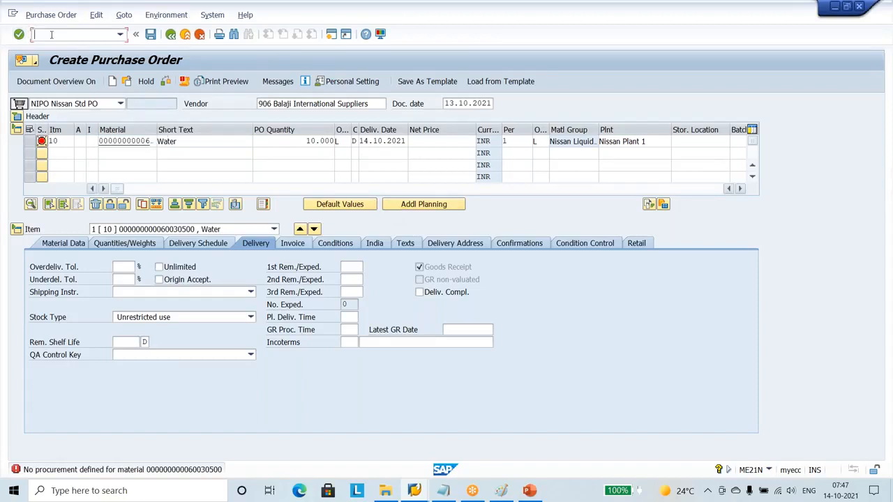
- Leave the purchase order unsaved and return to SAP Easy Access
{"action": "type", "text": "/n"}
{"action": "key", "text": "Return"}
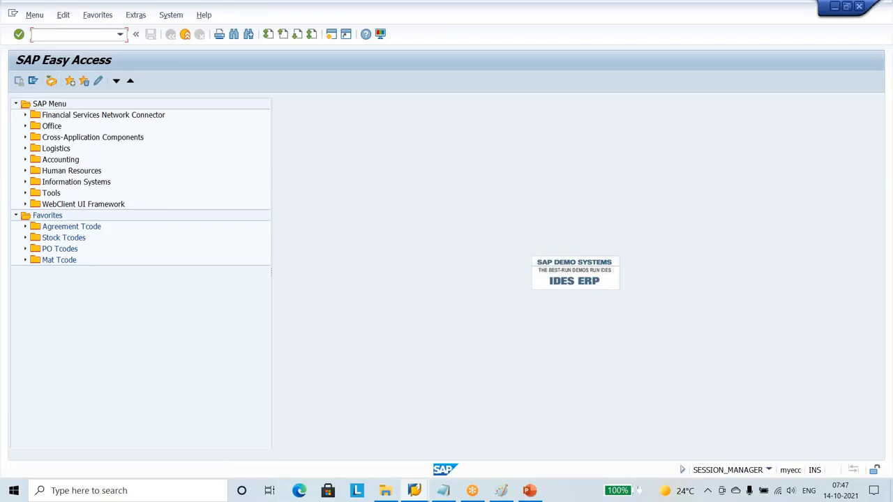
- Switch to PowerPoint, circle the flow meter on the pipeline scenario slide, and mark strokes beside the production environment
{"action": "left_click", "coordinate": [528, 492]}
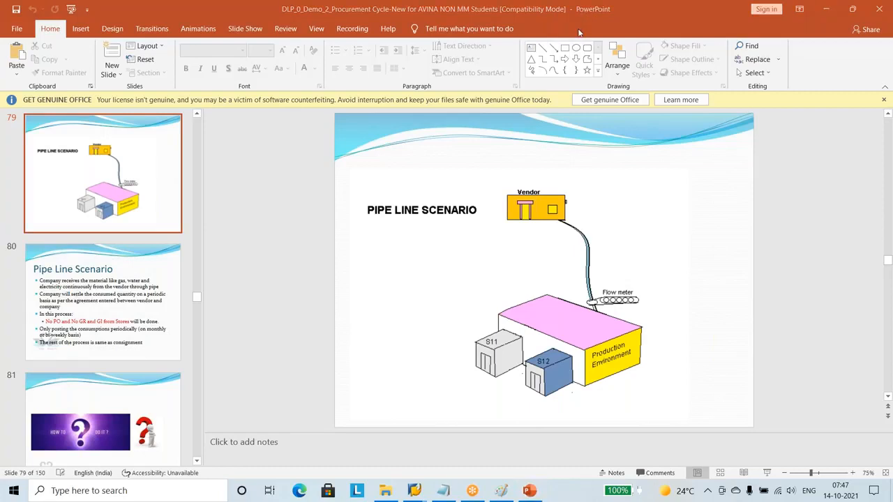
{"action": "mouse_move", "coordinate": [640, 293]}
{"action": "left_mouse_down"}
{"action": "mouse_move", "coordinate": [601, 287]}
{"action": "mouse_move", "coordinate": [595, 300]}
{"action": "mouse_move", "coordinate": [641, 296]}
{"action": "left_mouse_up"}
{"action": "left_click_drag", "start_coordinate": [645, 331], "coordinate": [674, 287]}
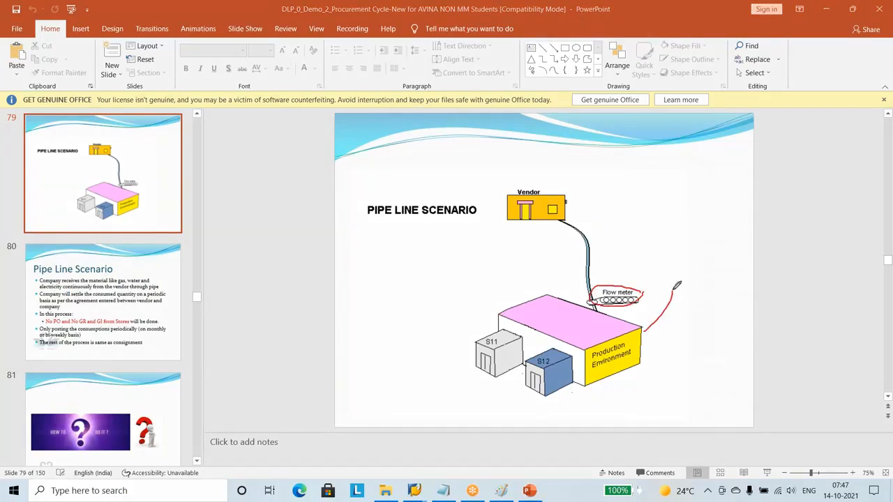
{"action": "left_click_drag", "start_coordinate": [662, 253], "coordinate": [711, 253]}
{"action": "left_click_drag", "start_coordinate": [658, 227], "coordinate": [713, 228]}
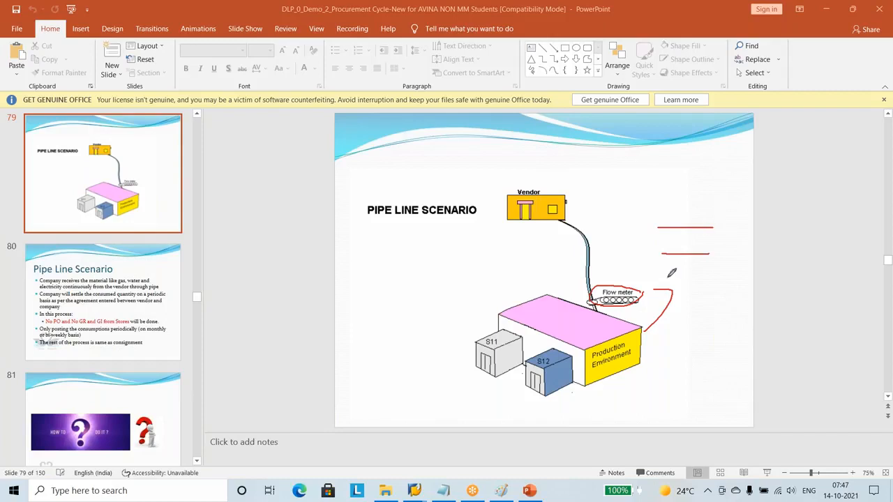
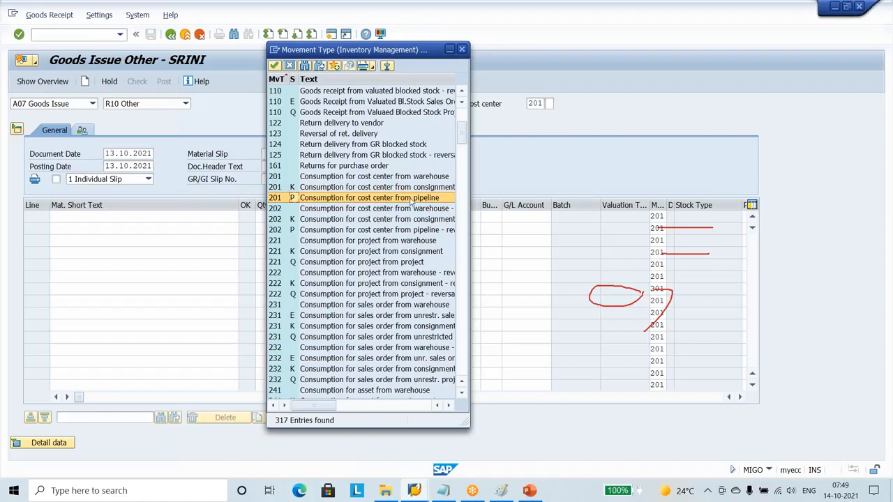
- Set the goods issue's movement type to 201 P, consumption for cost center from pipeline
{"action": "double_click", "coordinate": [393, 198]}
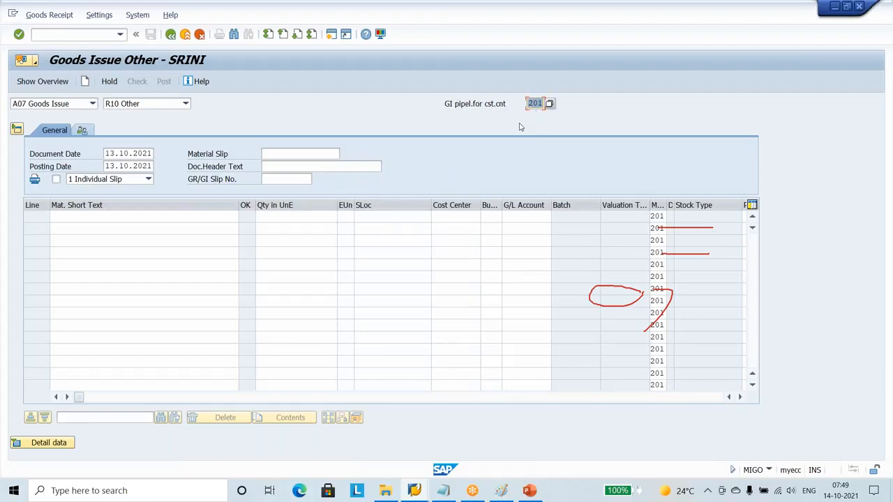
{"action": "left_click", "coordinate": [301, 154]}
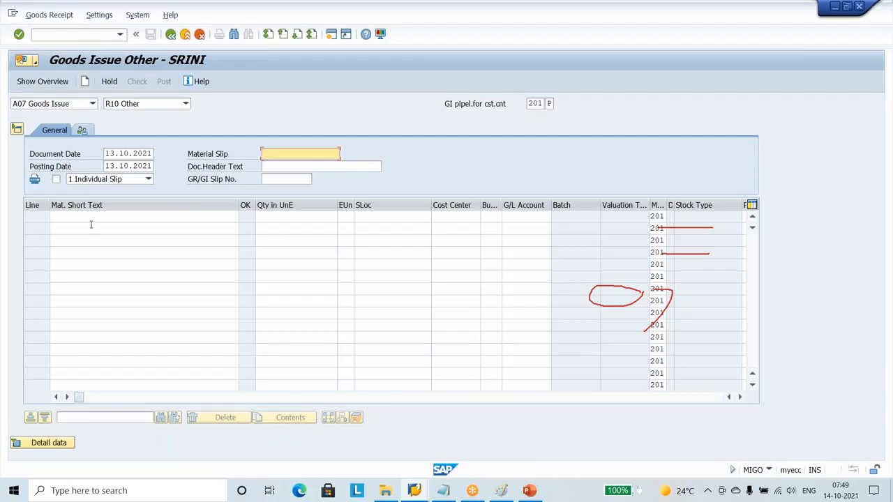
- Pick the Water material from plant NIP1's materials for the first goods issue item
{"action": "left_click", "coordinate": [89, 225]}
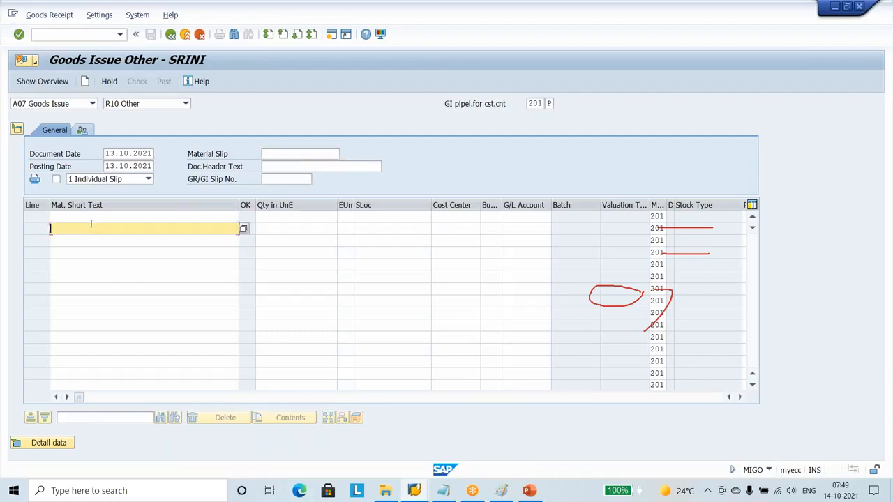
{"action": "left_click", "coordinate": [244, 218]}
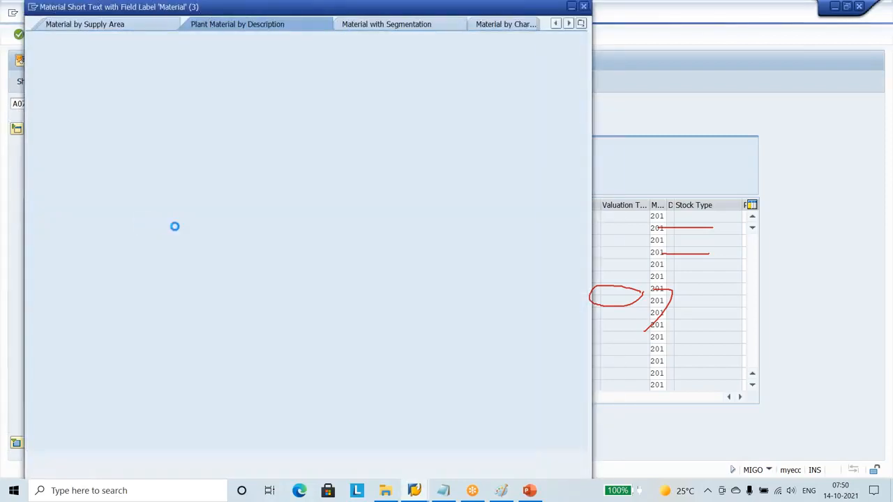
{"action": "left_click", "coordinate": [207, 141]}
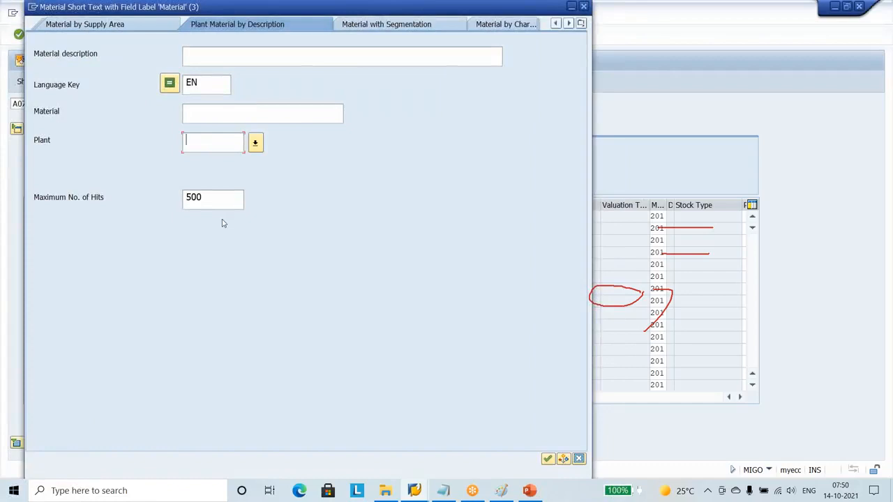
{"action": "type", "text": "nip1"}
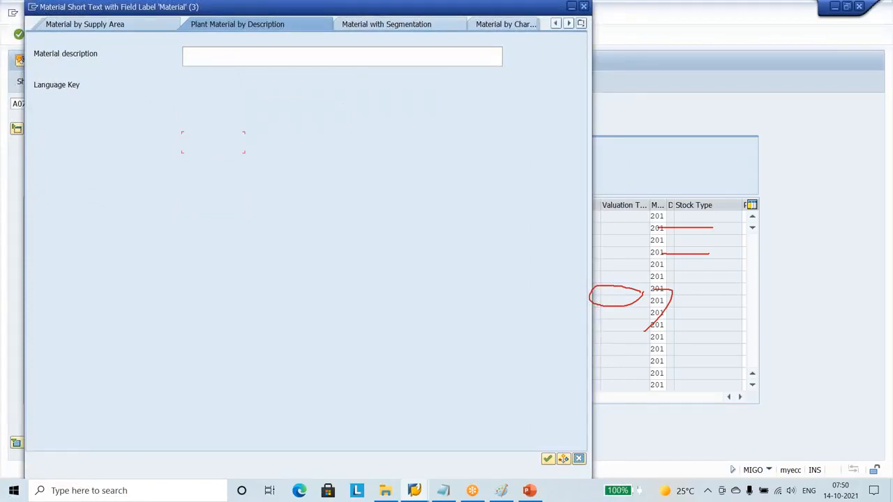
{"action": "key", "text": "Return"}
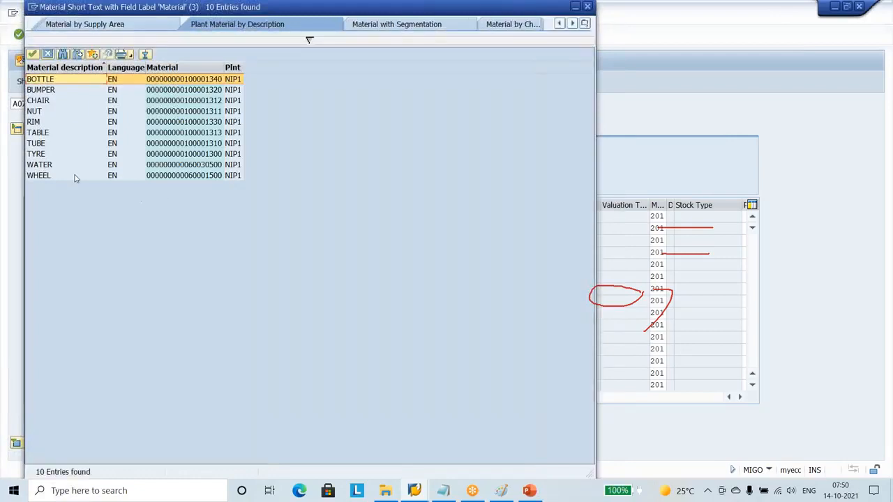
{"action": "double_click", "coordinate": [40, 175]}
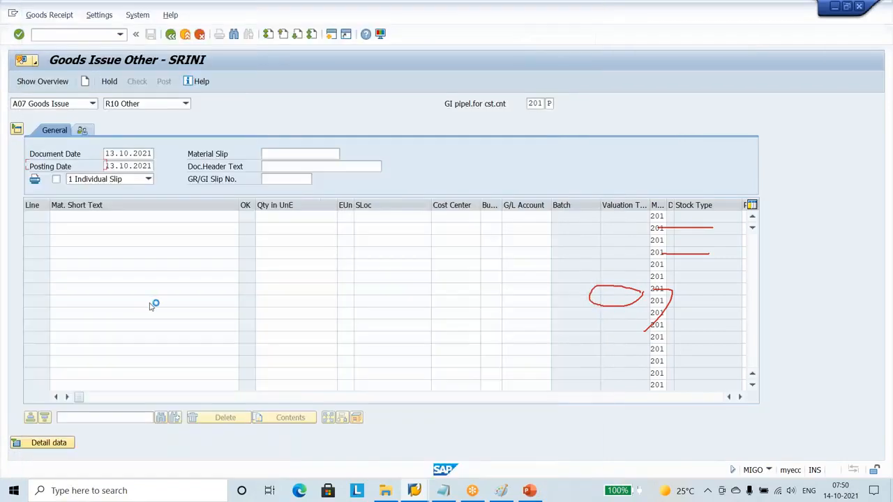
- Set the Water item's quantity in unit of entry to 33333
{"action": "left_click", "coordinate": [289, 218]}
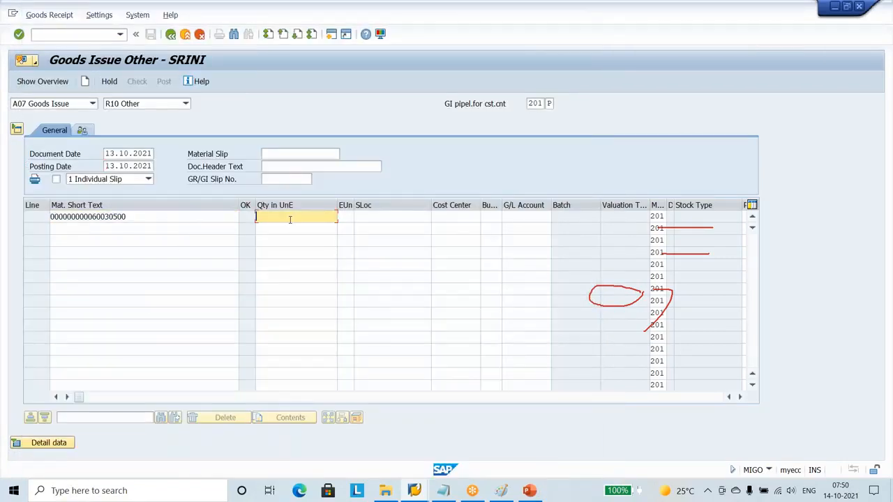
{"action": "type", "text": "`"}
{"action": "key", "text": "BackSpace"}
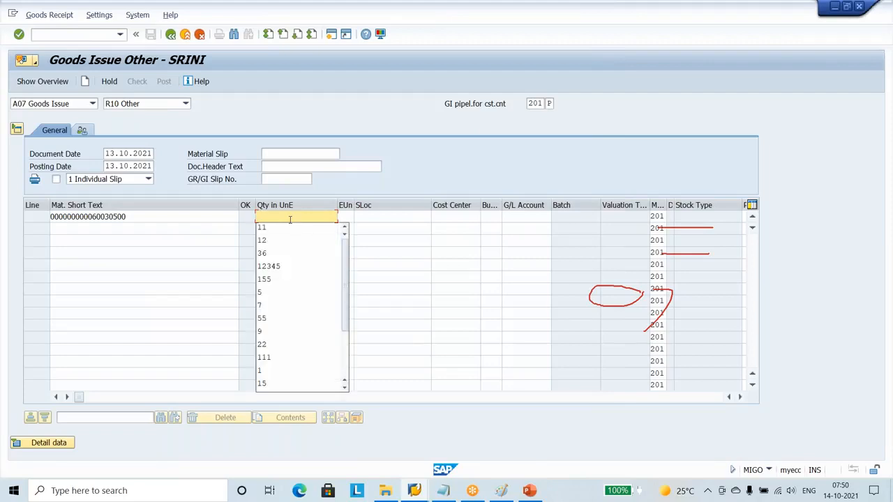
{"action": "type", "text": "33333"}
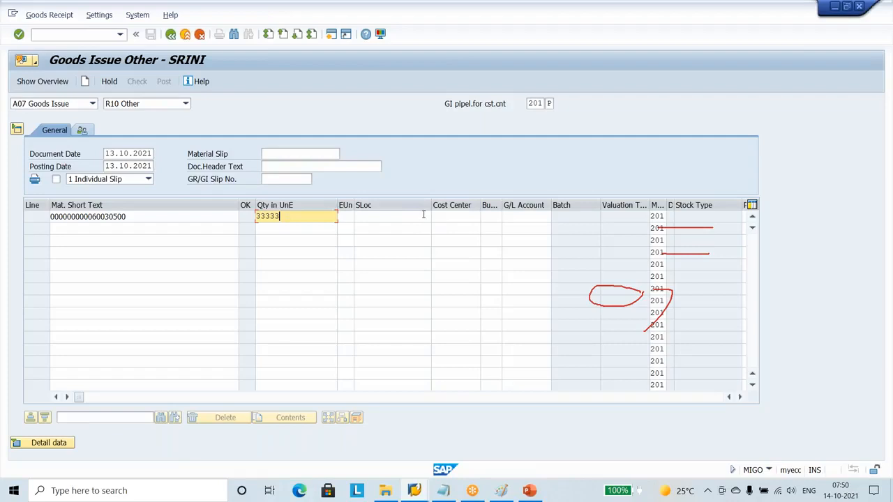
- Set the Water item's plant to NIP1 and confirm the goods issue line
{"action": "key", "text": "Tab"}
{"action": "key", "text": "Tab"}
{"action": "key", "text": "Tab"}
{"action": "key", "text": "Tab"}
{"action": "key", "text": "Tab"}
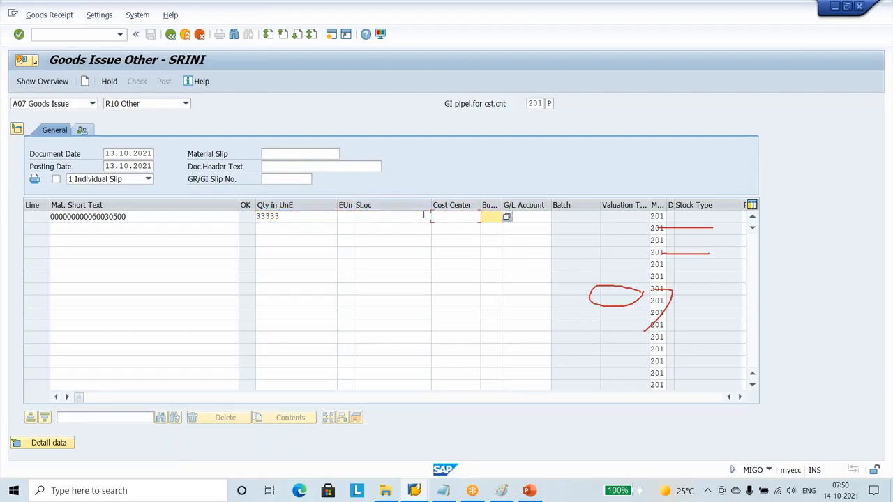
{"action": "key", "text": "Tab"}
{"action": "key", "text": "Tab"}
{"action": "key", "text": "Tab"}
{"action": "key", "text": "Tab"}
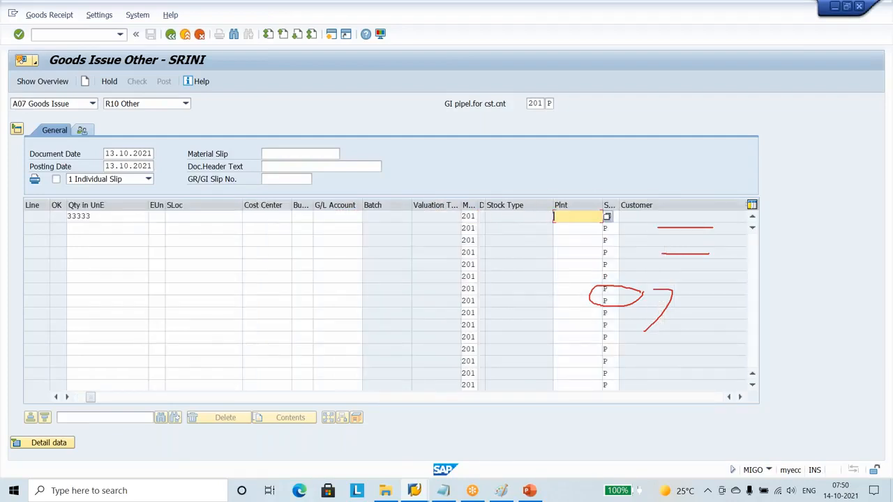
{"action": "type", "text": "ni"}
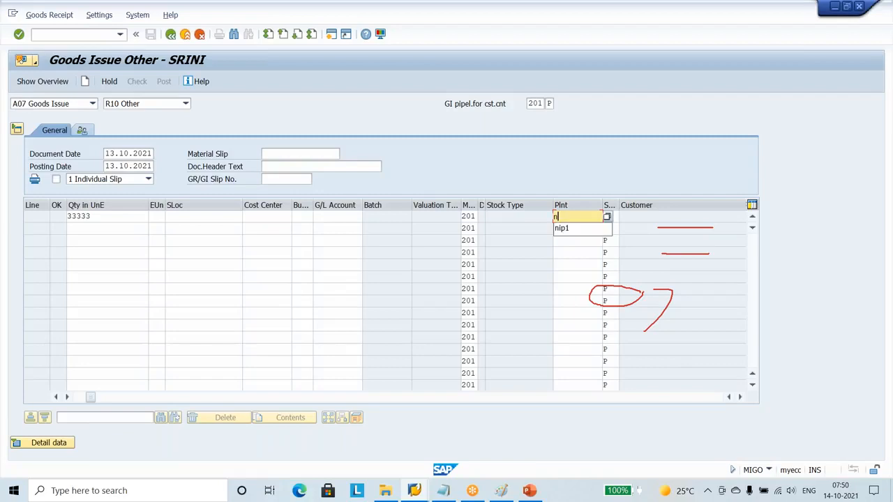
{"action": "type", "text": "p1"}
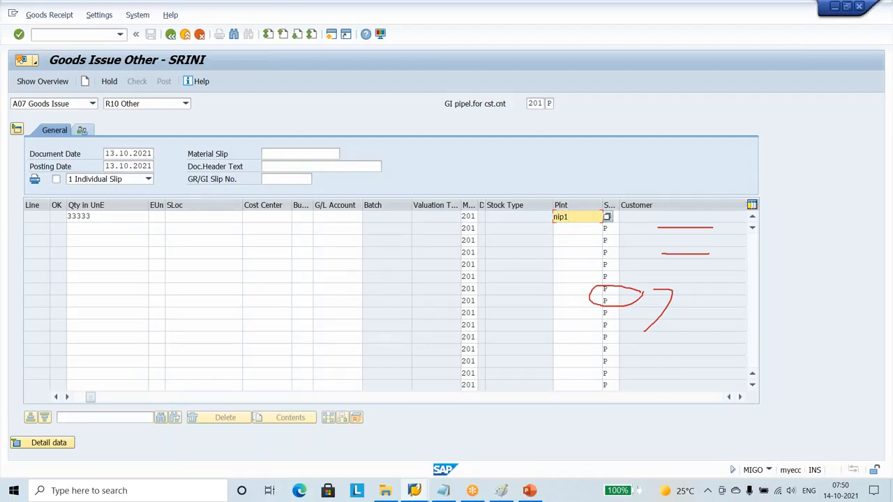
{"action": "key", "text": "Return"}
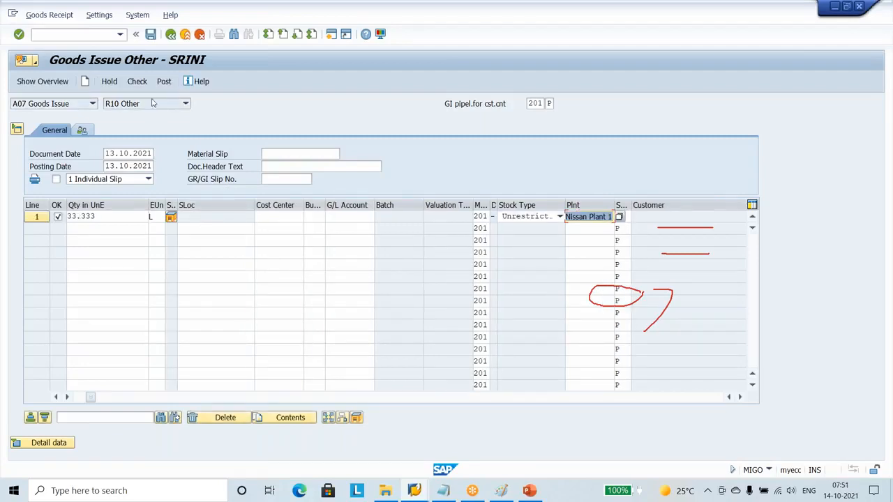
- Check the goods issue and open the long text of the message logged for item 1
{"action": "left_click", "coordinate": [137, 81]}
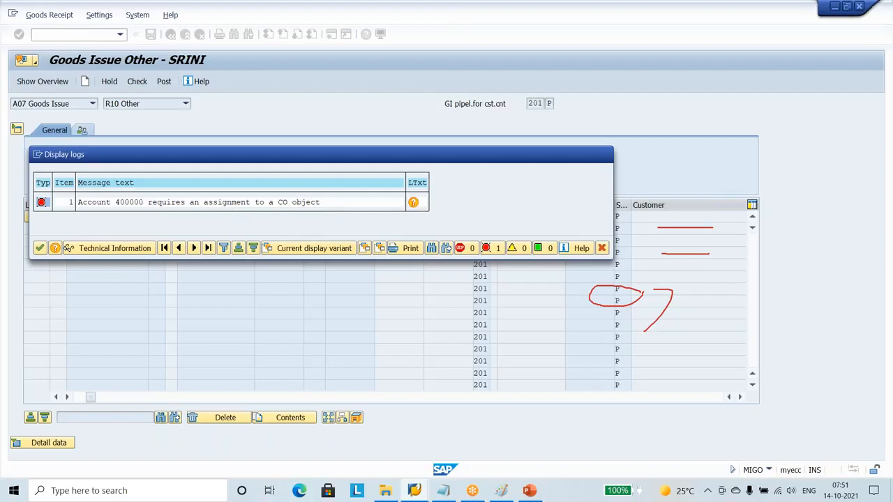
{"action": "double_click", "coordinate": [194, 209]}
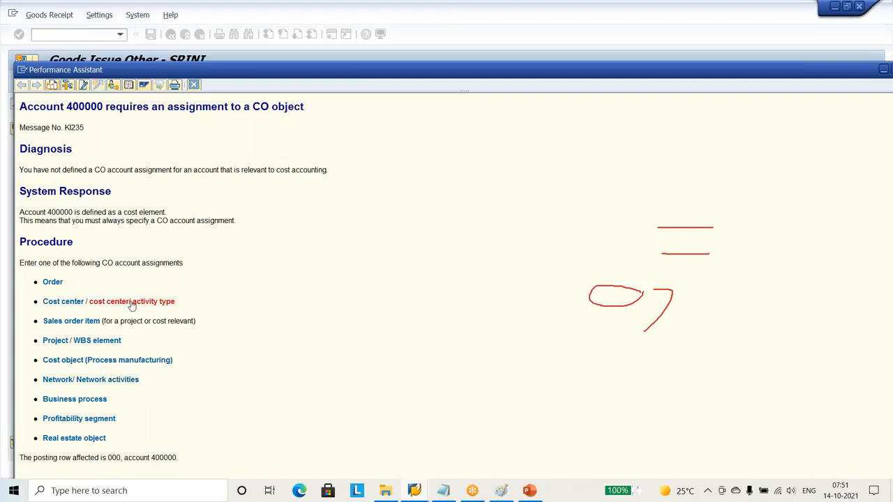
- Copy the message title "Account 400000 requires an assignment to a CO object" into a new Notepad file and minimize Notepad
{"action": "left_click_drag", "start_coordinate": [21, 106], "coordinate": [327, 113]}
{"action": "key", "text": "ctrl+c"}
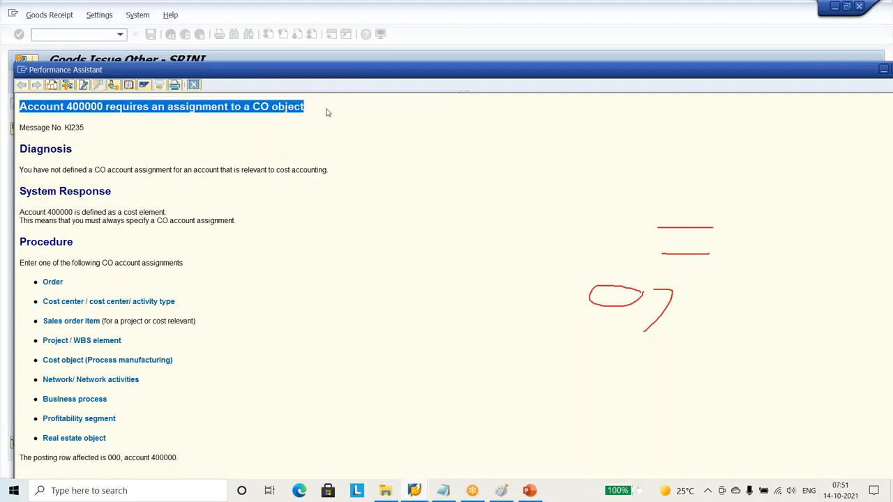
{"action": "left_click", "coordinate": [444, 491]}
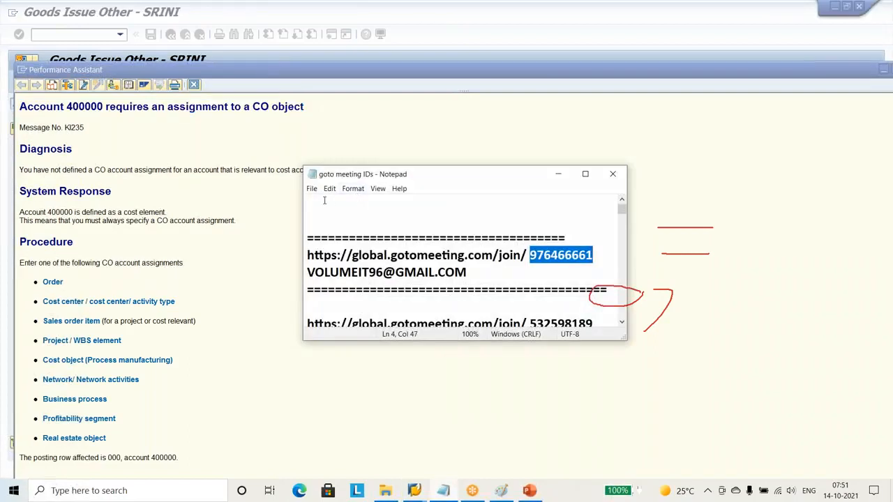
{"action": "left_click", "coordinate": [311, 189]}
{"action": "left_click", "coordinate": [325, 199]}
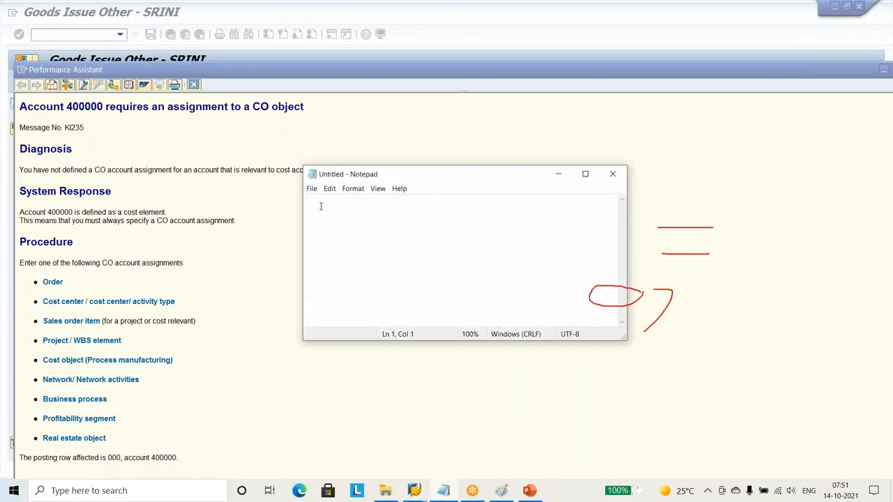
{"action": "key", "text": "ctrl+v"}
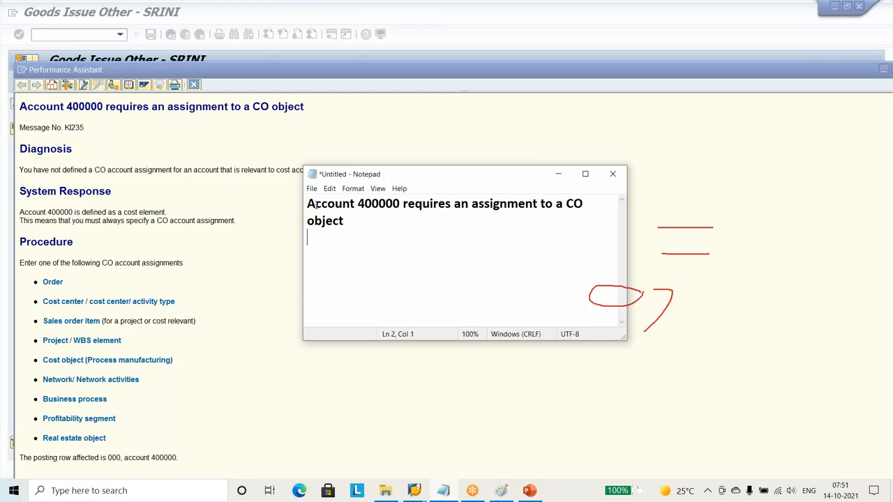
{"action": "left_click", "coordinate": [558, 175]}
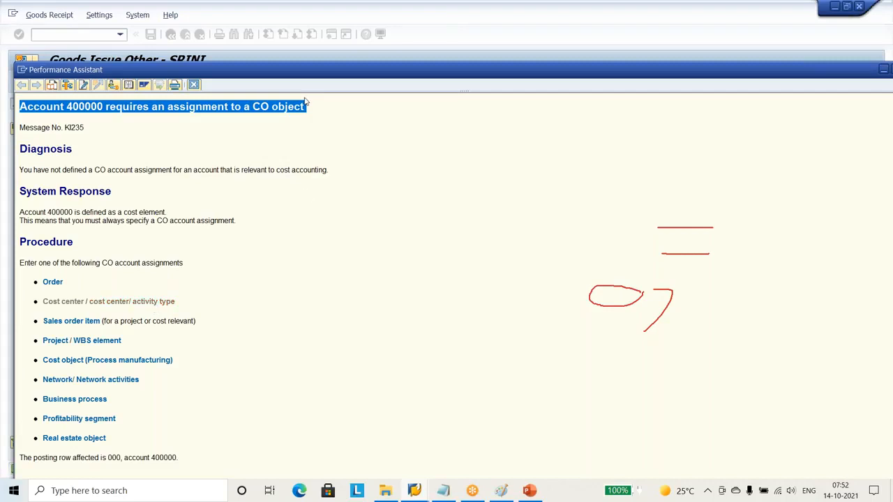
- Review the diagnosis and procedure in the CO assignment message's long text, and close the help and message log
{"action": "double_click", "coordinate": [318, 69]}
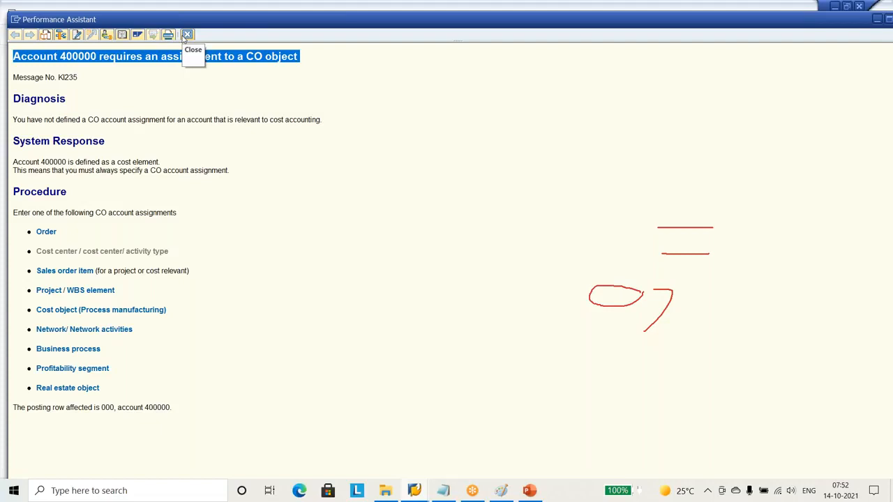
{"action": "double_click", "coordinate": [207, 21]}
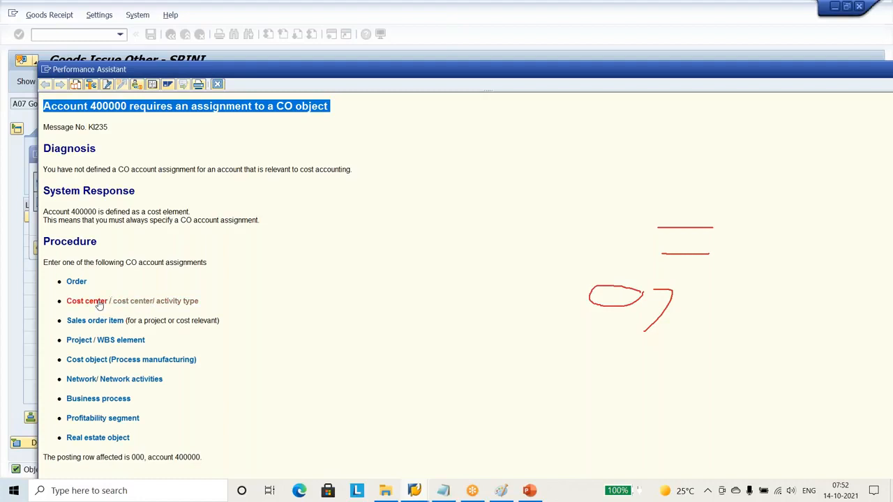
{"action": "left_click", "coordinate": [218, 84]}
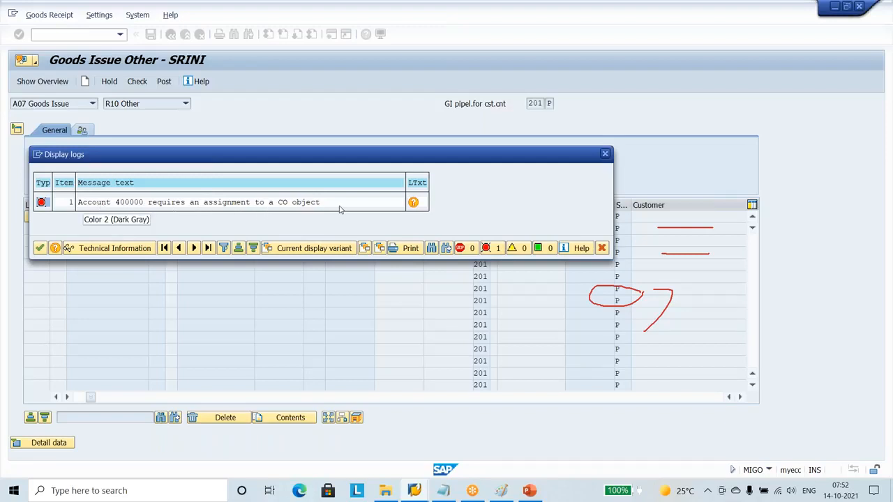
{"action": "left_click", "coordinate": [412, 203]}
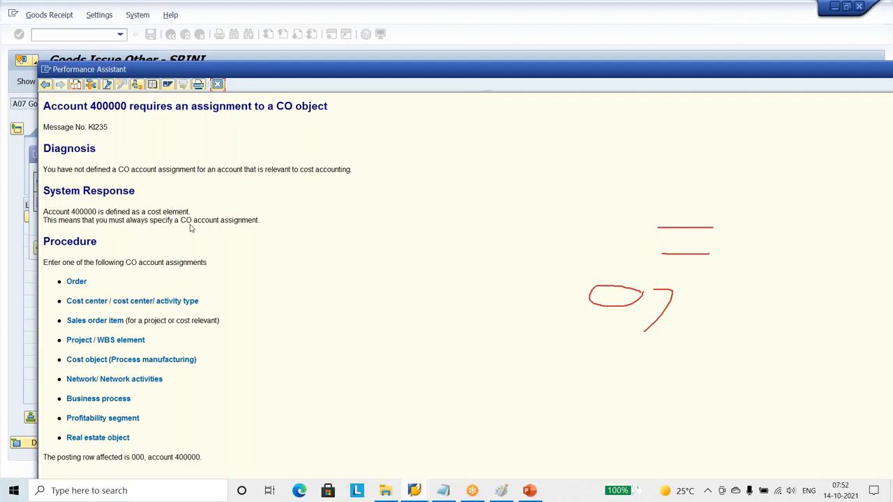
{"action": "left_click", "coordinate": [218, 84]}
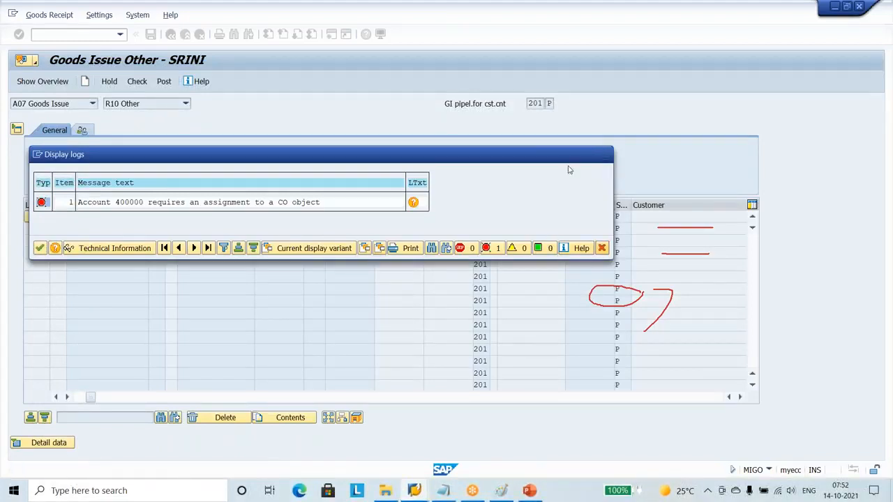
{"action": "key", "text": "Return"}
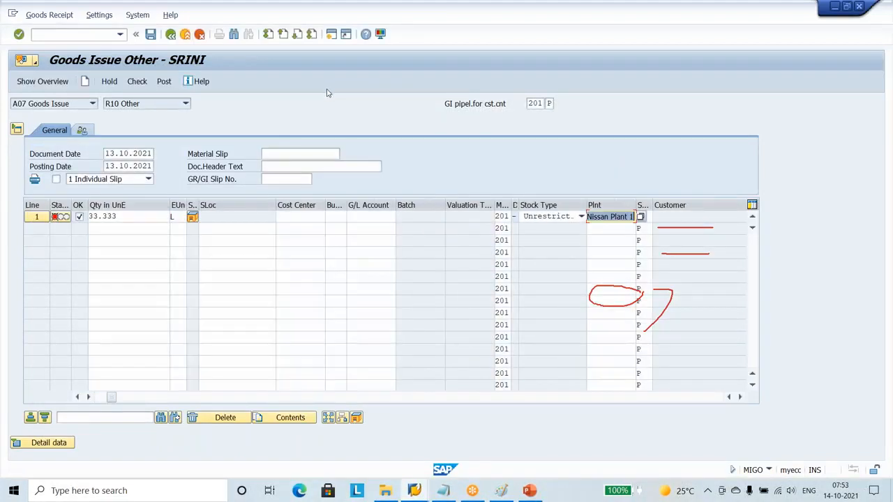
- Start transaction SPRO in a new session and open the SAP Reference IMG
{"action": "left_click", "coordinate": [332, 35]}
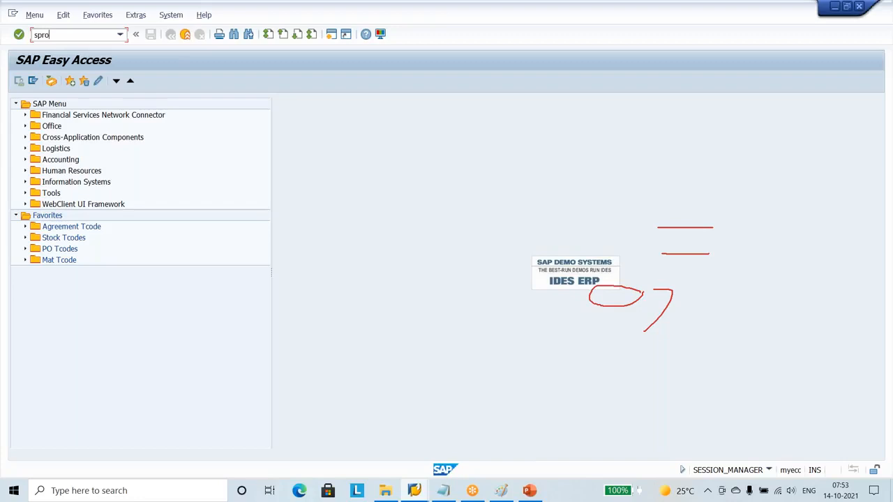
{"action": "key", "text": "Return"}
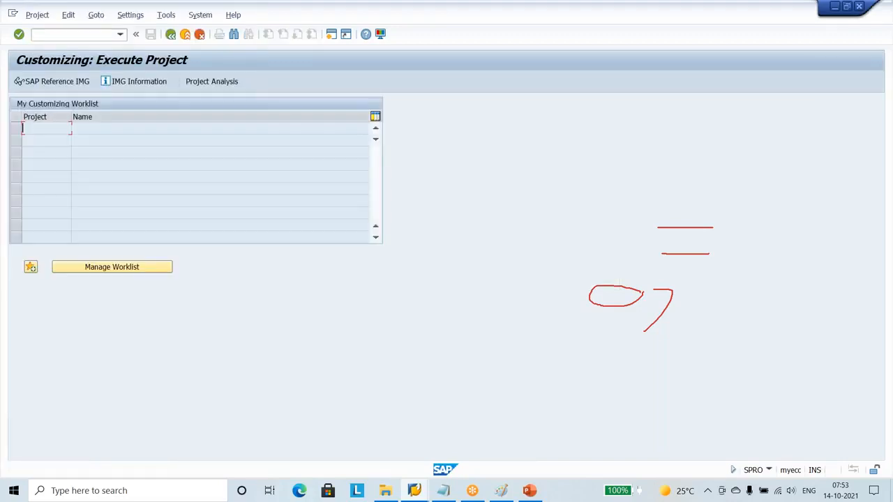
{"action": "left_click", "coordinate": [70, 82]}
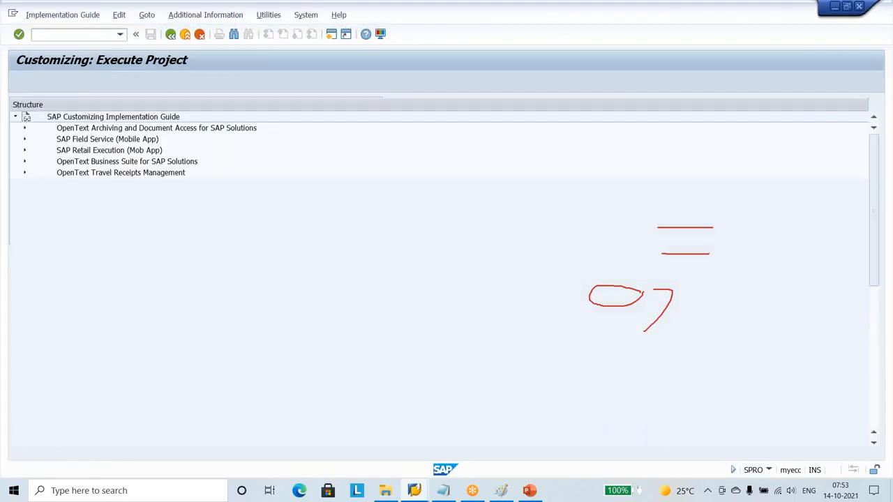
- Look through the top-level areas of the implementation guide, including Financial Accounting, for the cost element settings
{"action": "left_click", "coordinate": [80, 228]}
{"action": "scroll", "coordinate": [105, 267], "scroll_direction": "down", "scroll_amount": 1}
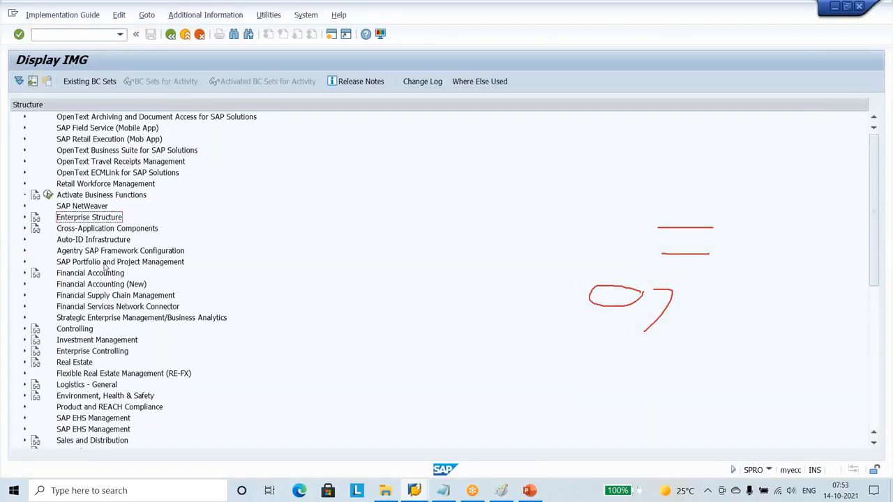
{"action": "scroll", "coordinate": [105, 267], "scroll_direction": "down", "scroll_amount": 2}
{"action": "left_click", "coordinate": [77, 295]}
{"action": "left_click", "coordinate": [75, 332]}
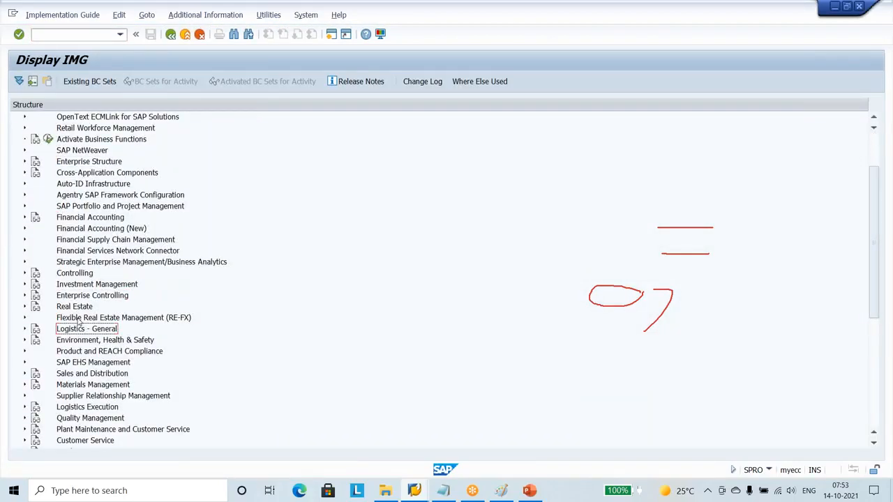
{"action": "scroll", "coordinate": [79, 320], "scroll_direction": "up", "scroll_amount": 3}
{"action": "left_click", "coordinate": [87, 220]}
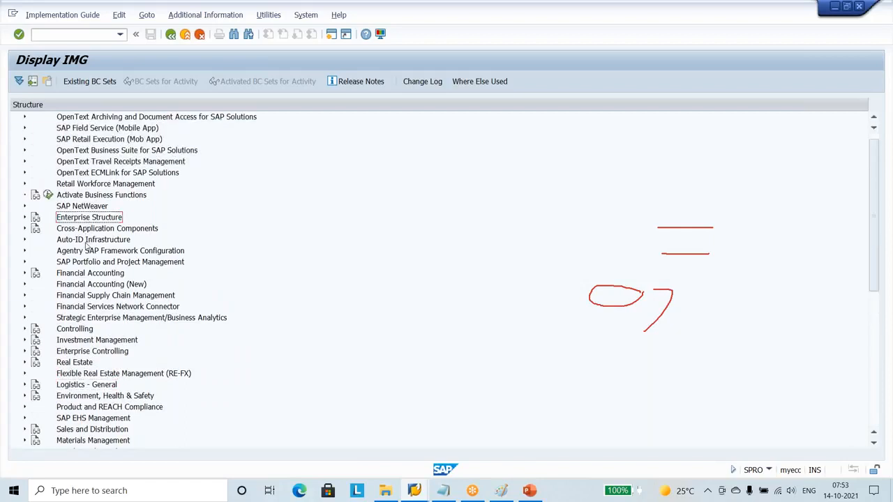
{"action": "left_click", "coordinate": [87, 246]}
{"action": "left_click", "coordinate": [82, 277]}
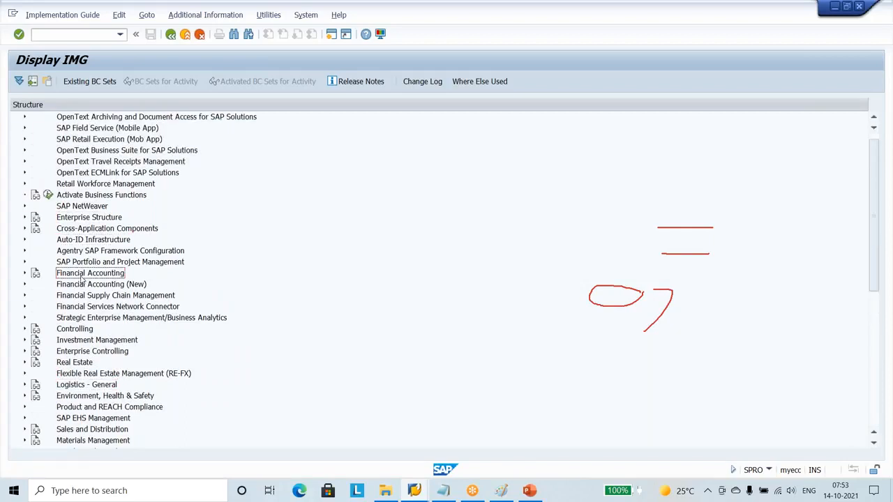
{"action": "left_click", "coordinate": [25, 274]}
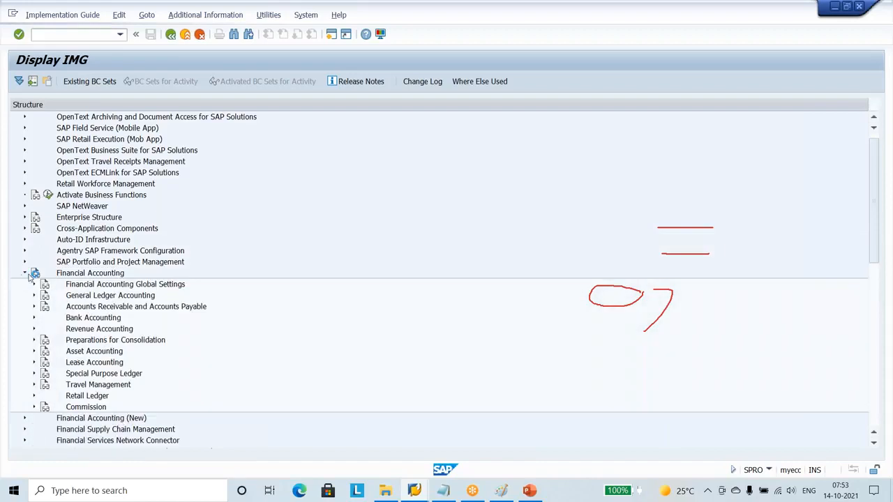
{"action": "left_click", "coordinate": [24, 274]}
{"action": "scroll", "coordinate": [111, 245], "scroll_direction": "down", "scroll_amount": 3}
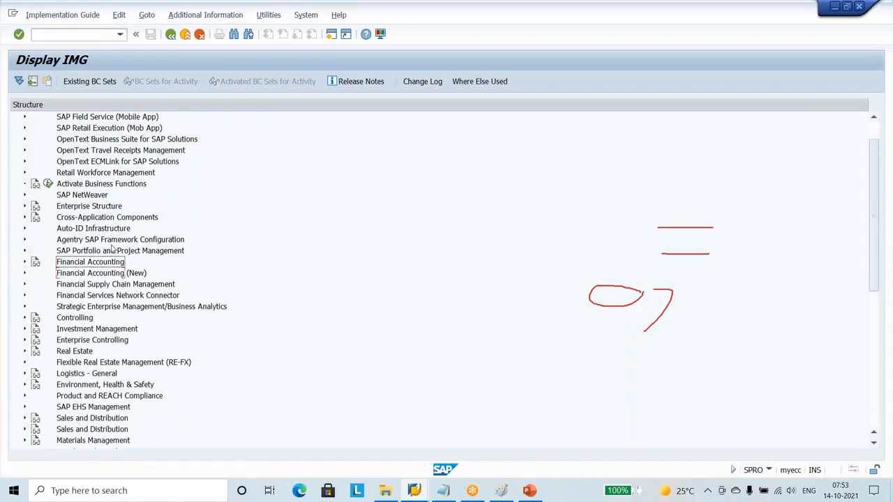
{"action": "scroll", "coordinate": [112, 248], "scroll_direction": "down", "scroll_amount": 3}
- Expand Controlling, Cost Element Accounting, Master Data and Cost Elements in the implementation guide
{"action": "left_click", "coordinate": [75, 262]}
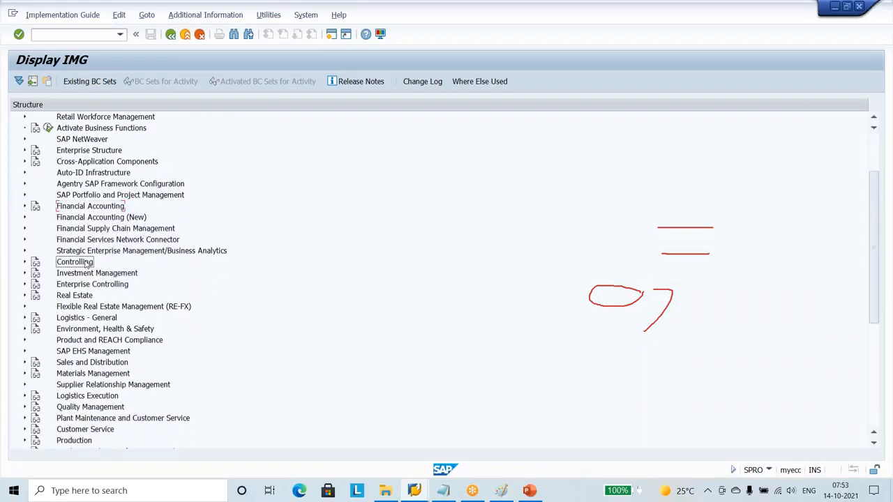
{"action": "left_click", "coordinate": [25, 262]}
{"action": "key", "text": "Down"}
{"action": "left_click", "coordinate": [78, 287]}
{"action": "left_click", "coordinate": [33, 284]}
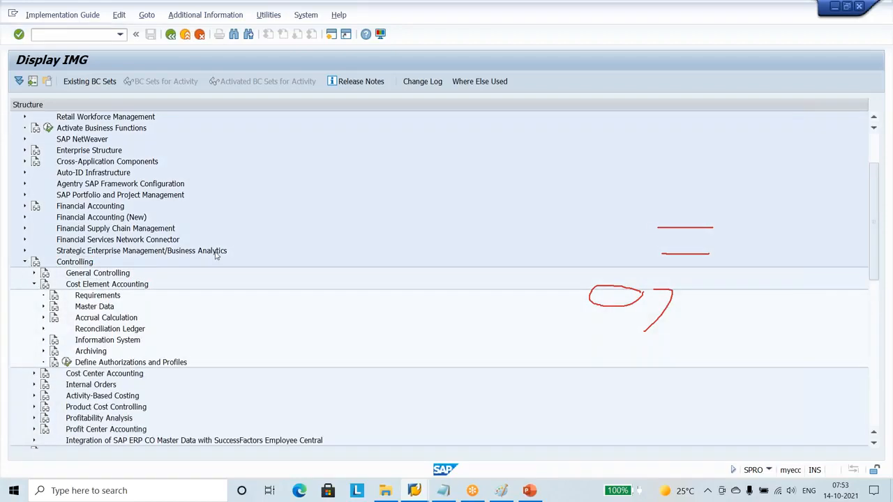
{"action": "scroll", "coordinate": [215, 256], "scroll_direction": "down", "scroll_amount": 3}
{"action": "left_click", "coordinate": [99, 218]}
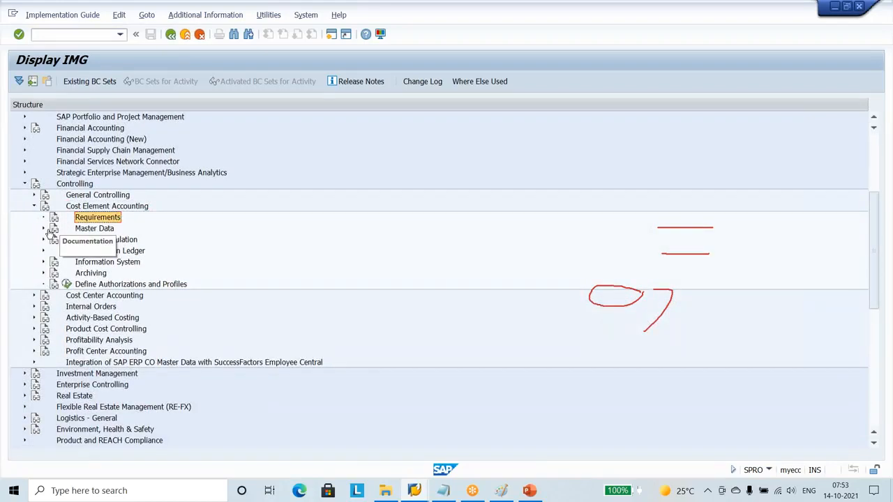
{"action": "left_click", "coordinate": [43, 228]}
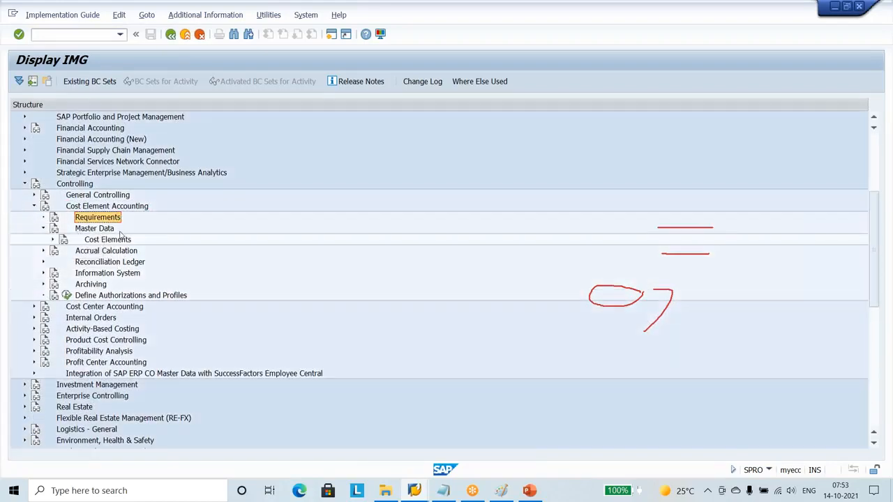
{"action": "left_click", "coordinate": [52, 239]}
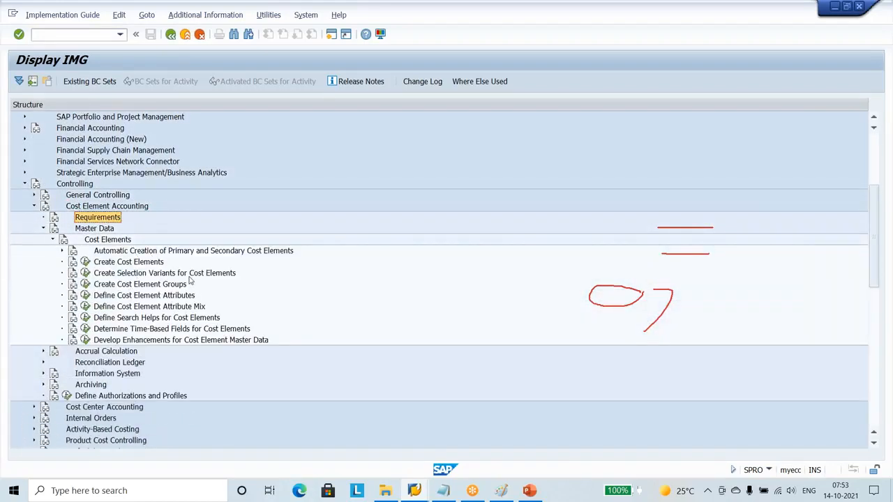
- Start the Change Cost Element activity for controlling area NMOT and open cost element 400000
{"action": "left_click", "coordinate": [85, 262]}
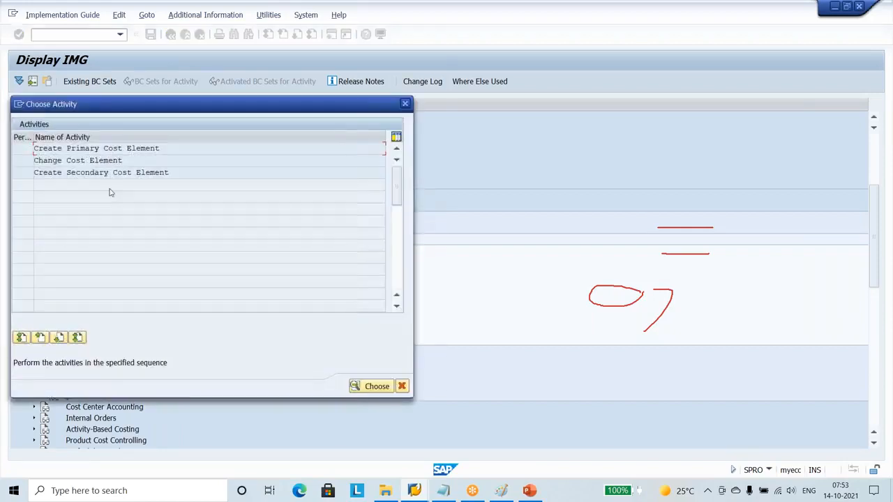
{"action": "double_click", "coordinate": [80, 161]}
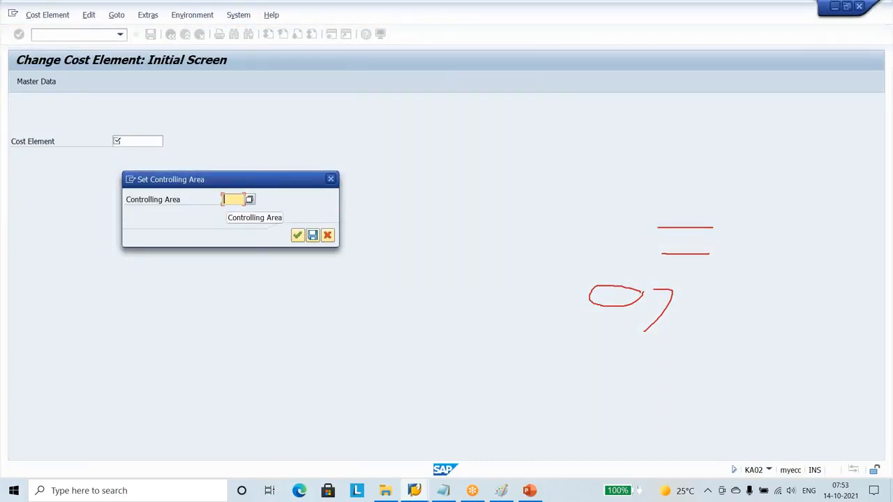
{"action": "type", "text": "nm"}
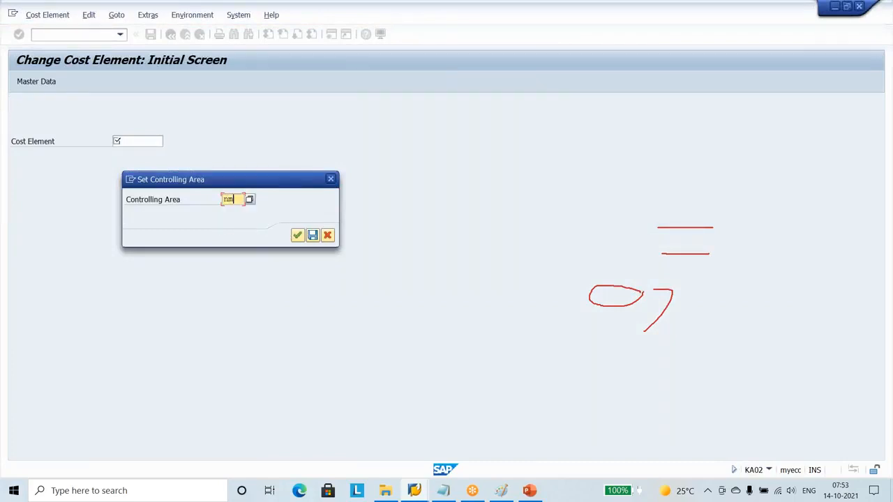
{"action": "type", "text": "ot"}
{"action": "key", "text": "Return"}
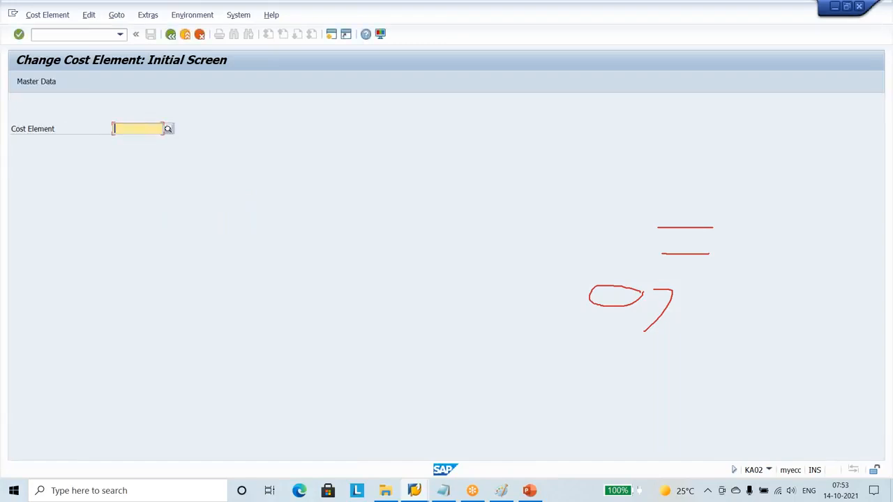
{"action": "type", "text": "400000"}
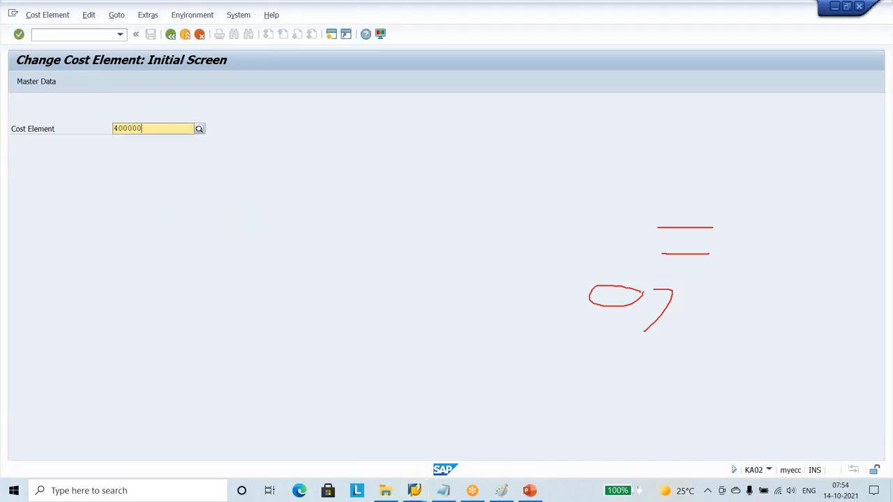
{"action": "key", "text": "Return"}
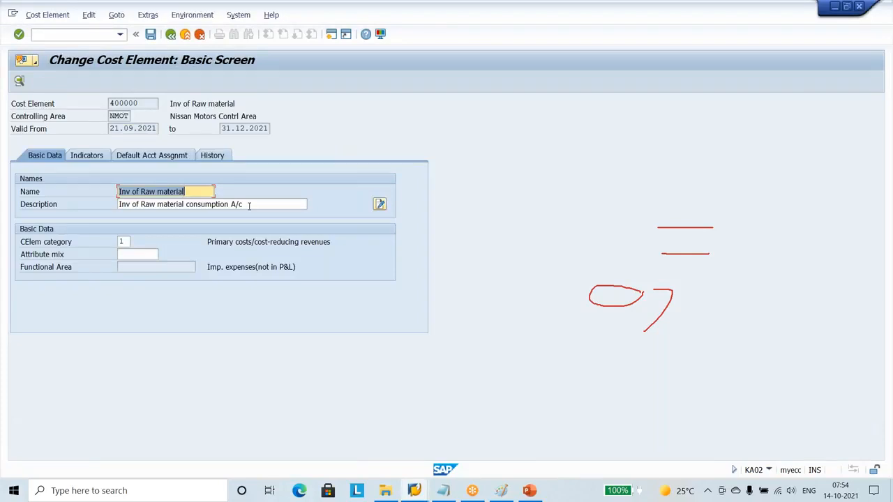
- Set the default account assignment's cost center to NIS_CC for cost element 400000, save it and close the activity list
{"action": "left_click", "coordinate": [90, 154]}
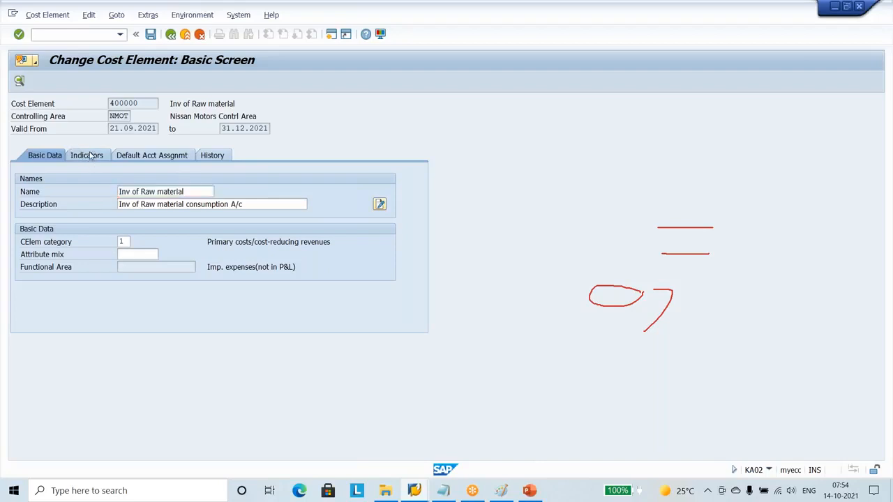
{"action": "left_click", "coordinate": [168, 156]}
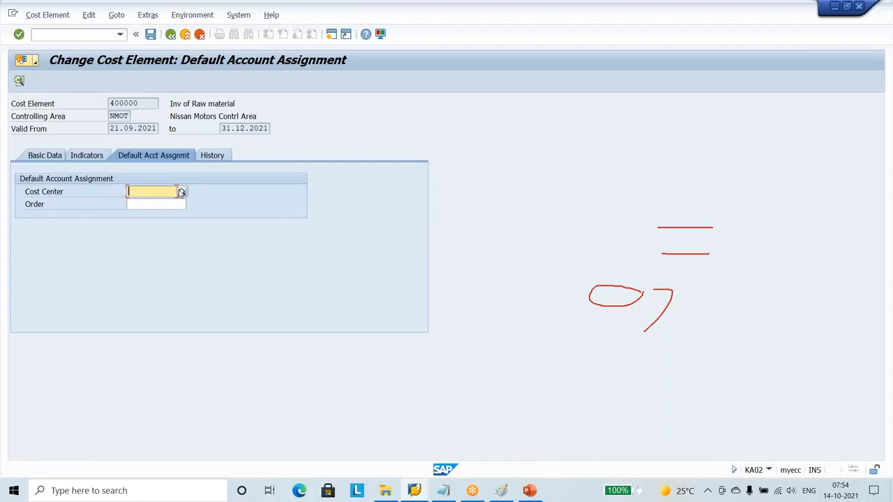
{"action": "type", "text": "Nis"}
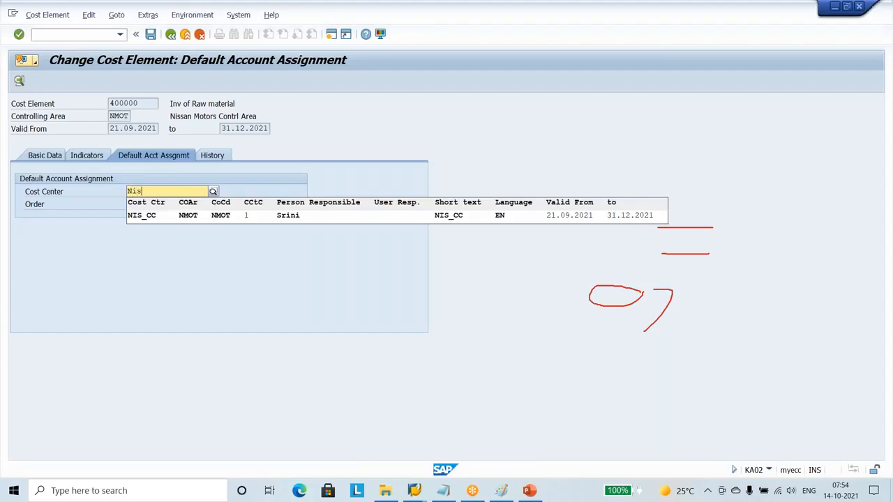
{"action": "key", "text": "Down"}
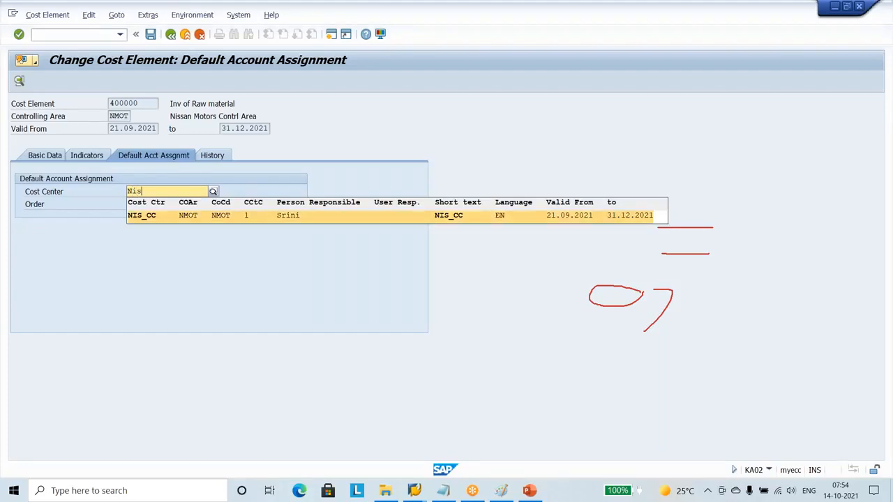
{"action": "left_click", "coordinate": [173, 217]}
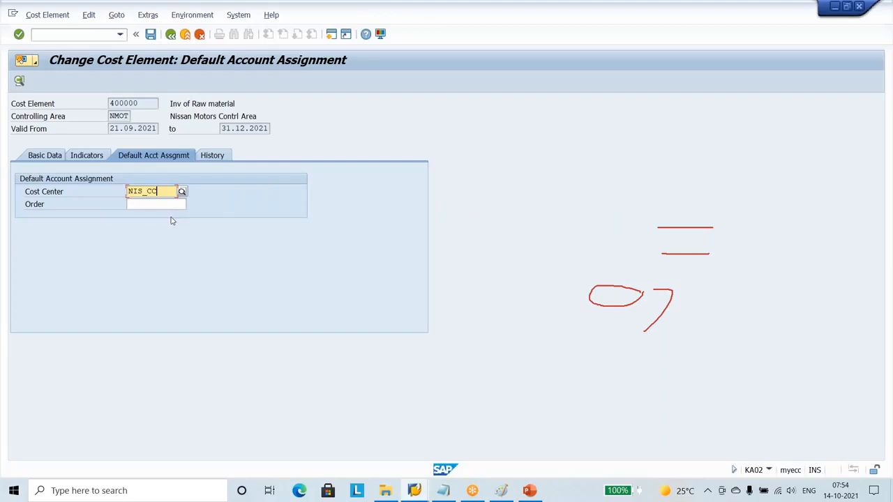
{"action": "key", "text": "Return"}
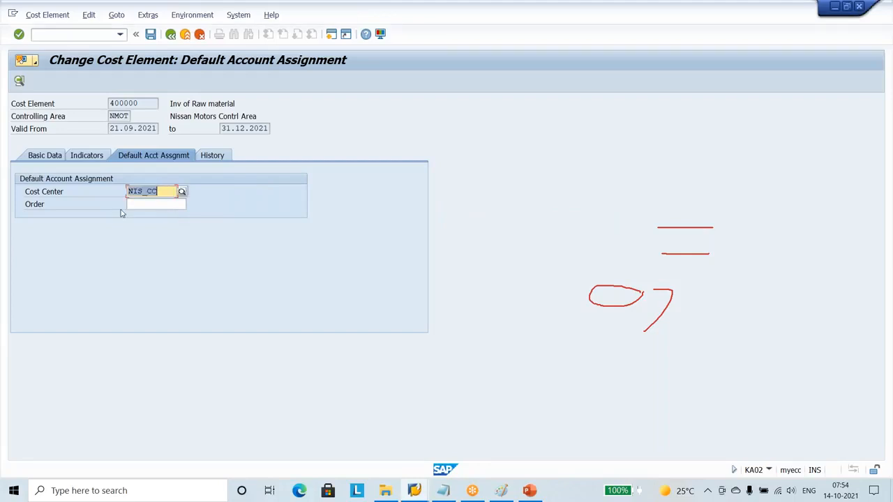
{"action": "left_click", "coordinate": [150, 35]}
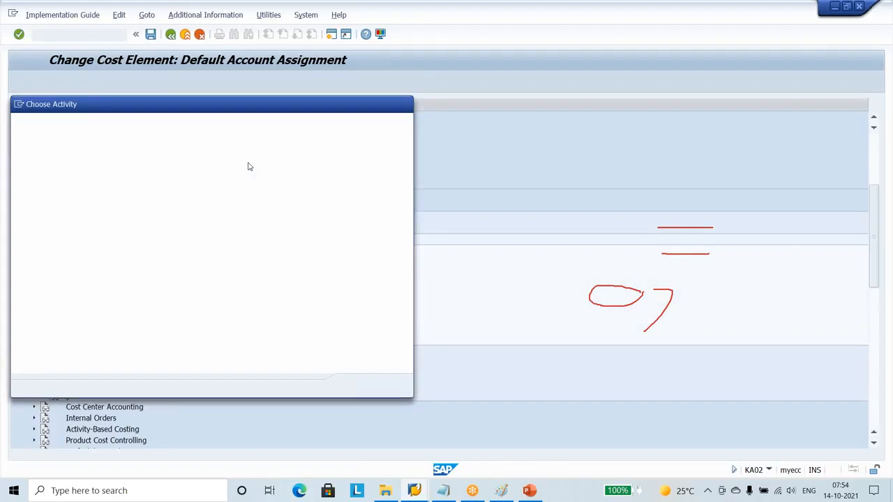
{"action": "left_click", "coordinate": [404, 104]}
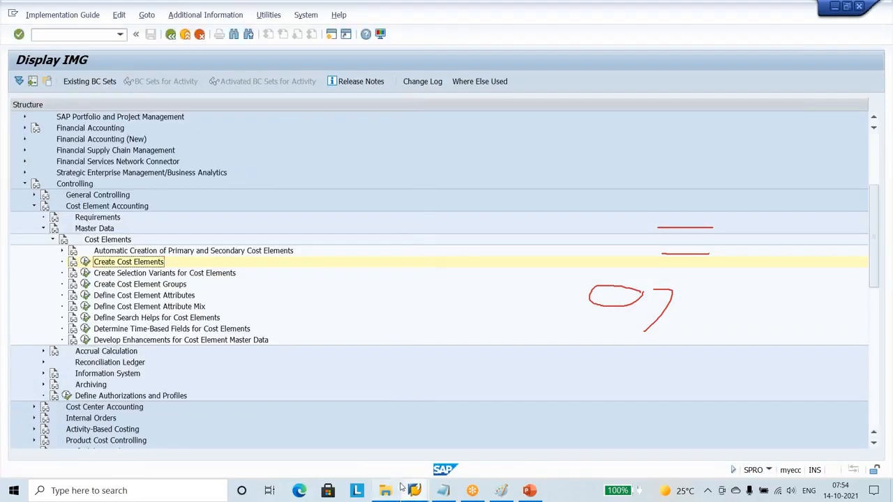
- Switch to the free SAP Easy Access session and start a new goods issue with transaction MIGO
{"action": "left_click", "coordinate": [410, 489]}
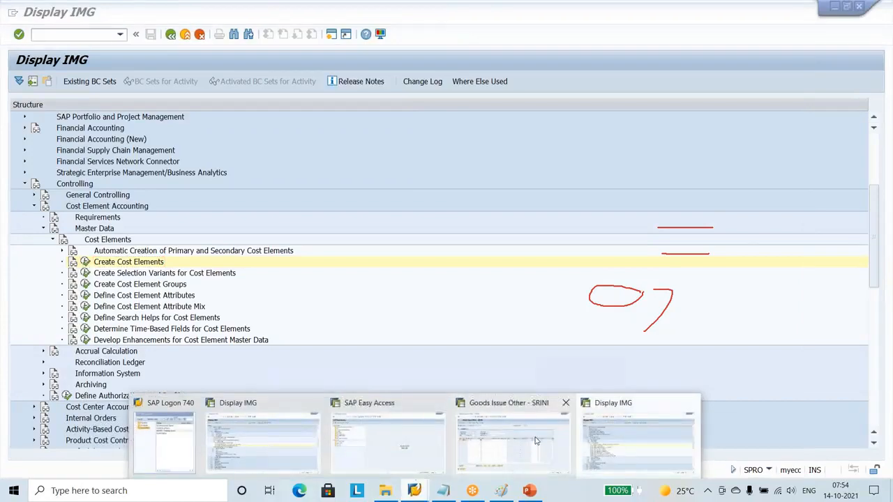
{"action": "left_click", "coordinate": [536, 440]}
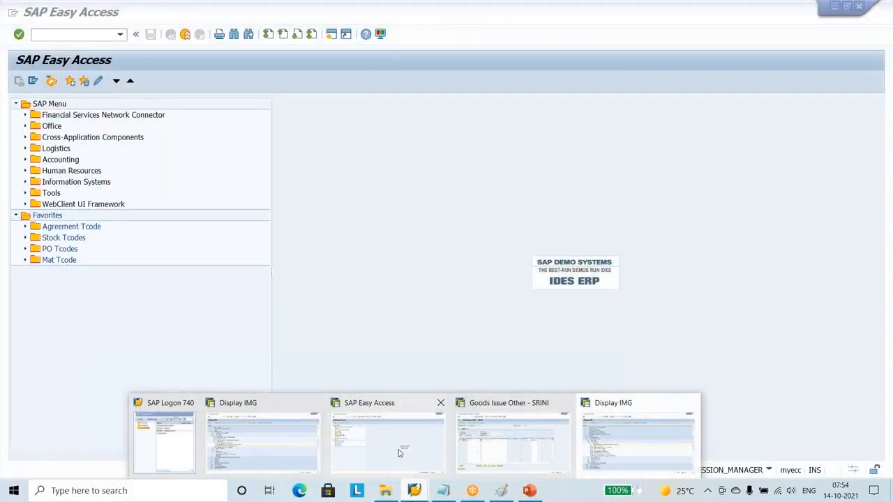
{"action": "left_click", "coordinate": [401, 454]}
{"action": "left_click", "coordinate": [120, 34]}
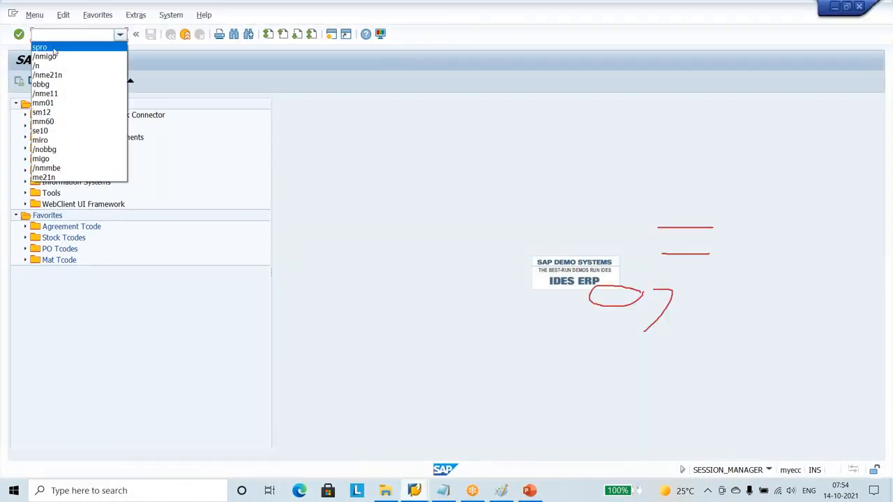
{"action": "left_click", "coordinate": [32, 49]}
{"action": "left_click", "coordinate": [20, 35]}
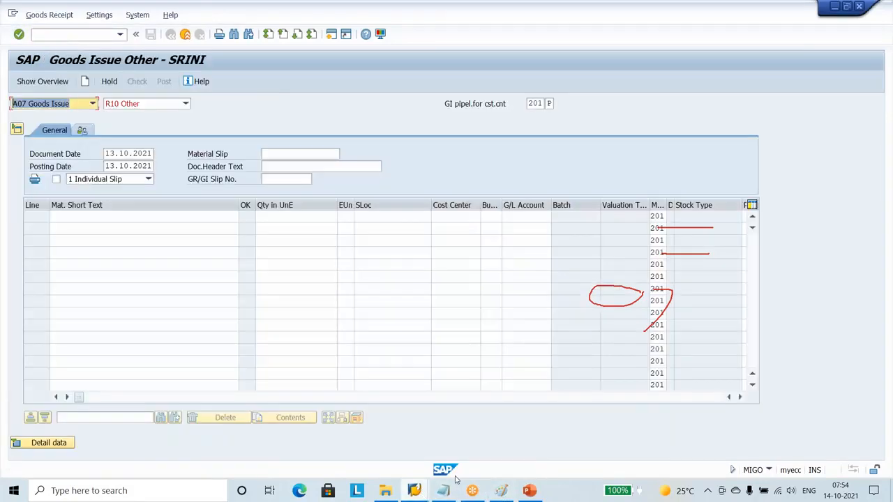
- Look through the open goods issue sessions, exit the blank goods issue without entering an item, and close that extra session
{"action": "mouse_move", "coordinate": [443, 493]}
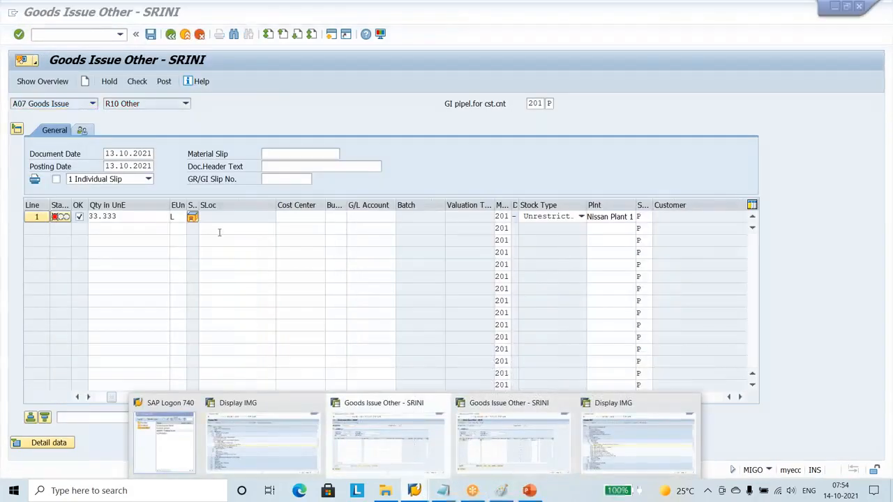
{"action": "left_click", "coordinate": [502, 436]}
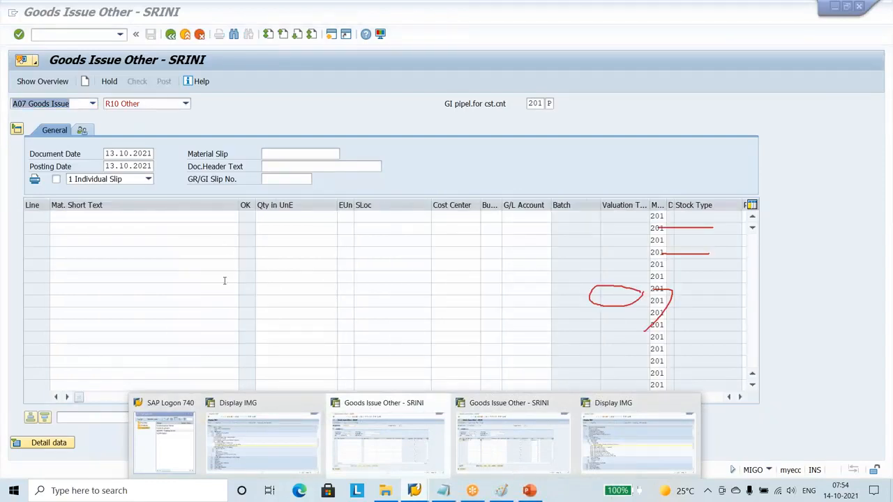
{"action": "left_click", "coordinate": [225, 281]}
{"action": "left_click", "coordinate": [105, 399]}
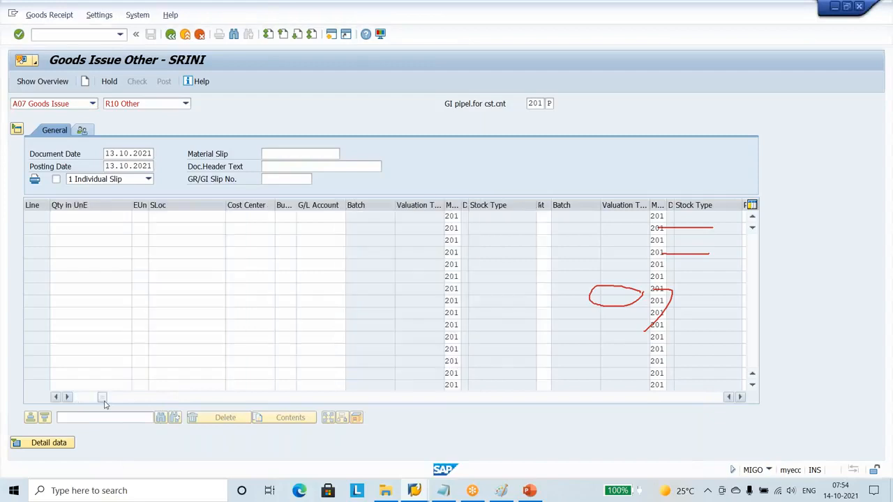
{"action": "left_click_drag", "start_coordinate": [96, 398], "coordinate": [63, 404]}
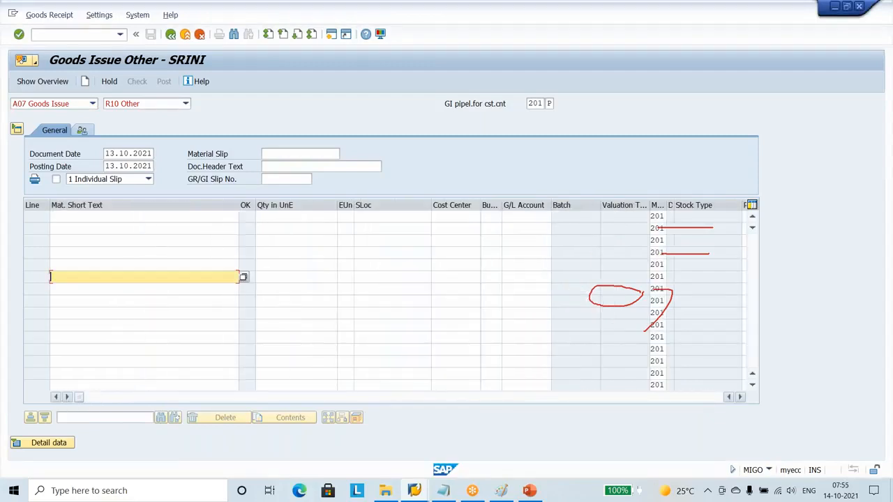
{"action": "left_click", "coordinate": [185, 34]}
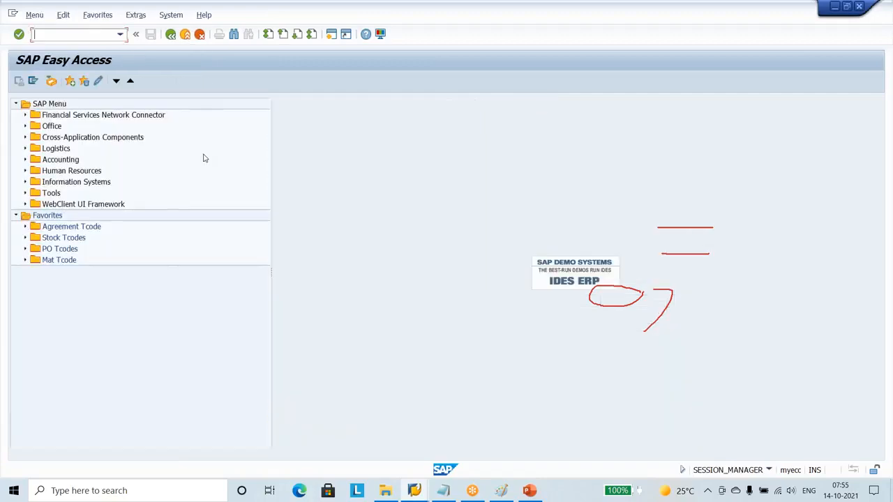
{"action": "left_click", "coordinate": [185, 35]}
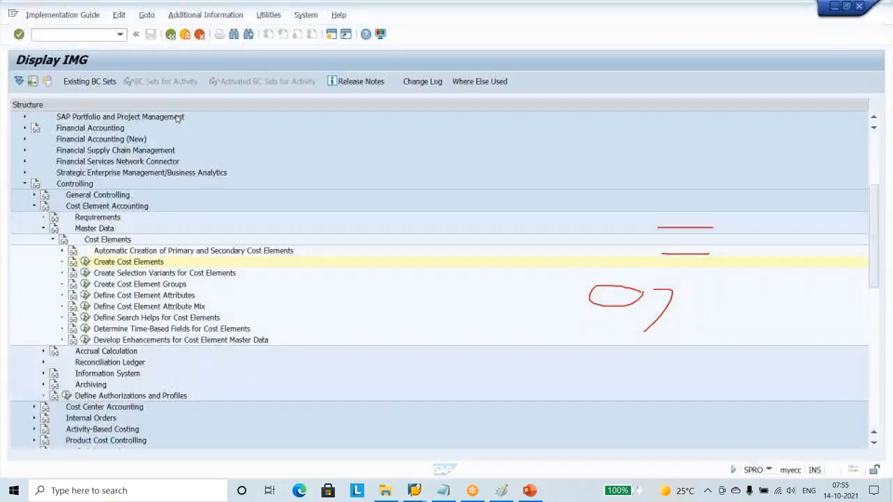
- Switch to the goods issue session that already holds a pipeline item, check the document and close its message log
{"action": "left_click", "coordinate": [414, 490]}
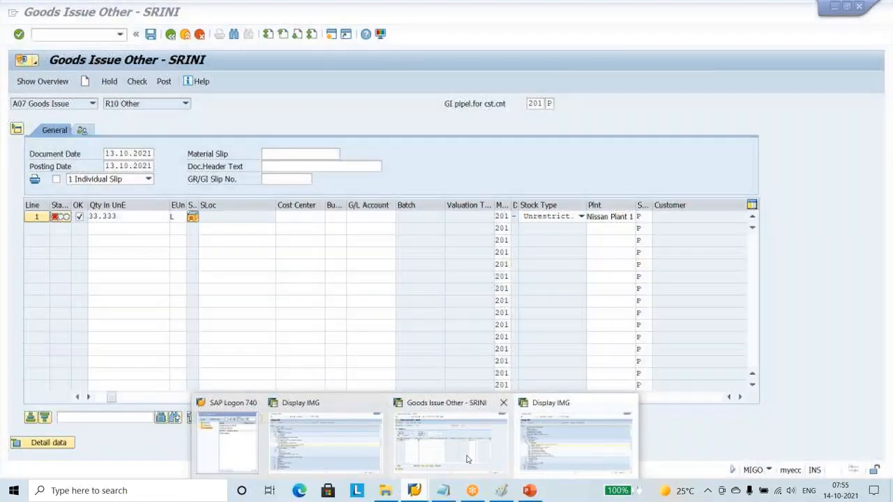
{"action": "left_click", "coordinate": [450, 443]}
{"action": "left_click", "coordinate": [136, 80]}
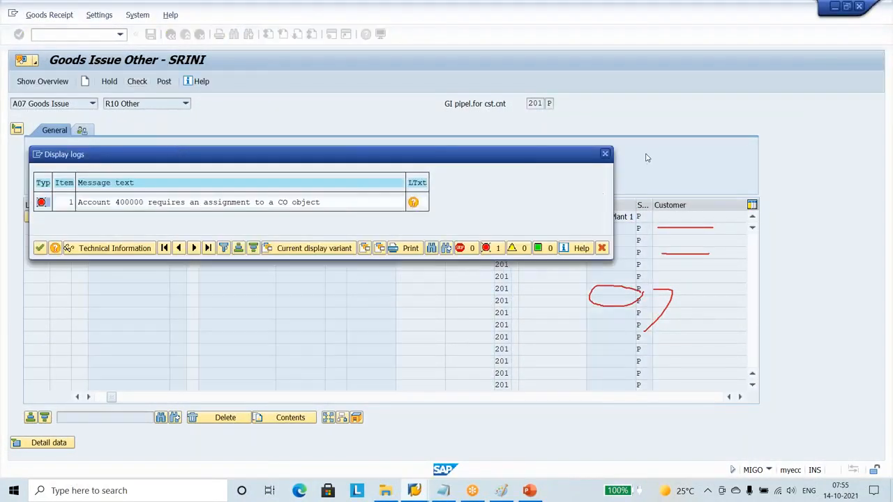
{"action": "left_click", "coordinate": [605, 153]}
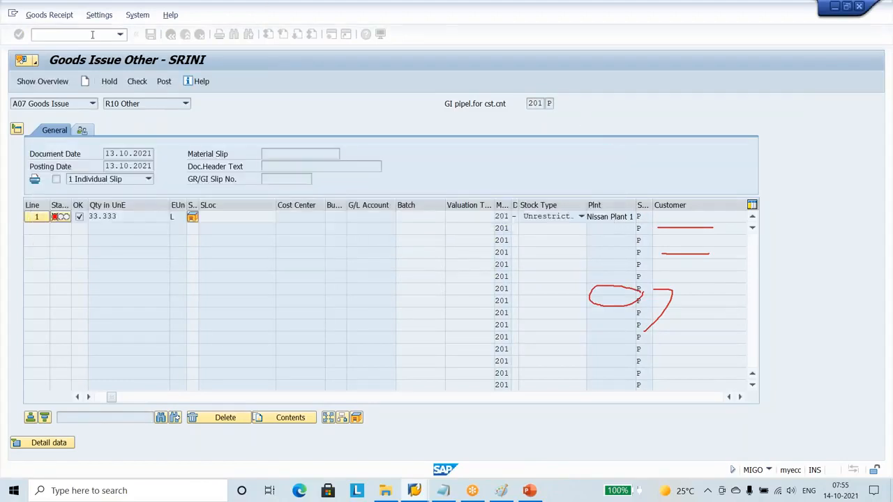
- Discard the old entry by restarting transaction MIGO with /nmigo, keeping the A07 Goods Issue and R10 Other selection
{"action": "left_click", "coordinate": [92, 34]}
{"action": "type", "text": "/nmigo"}
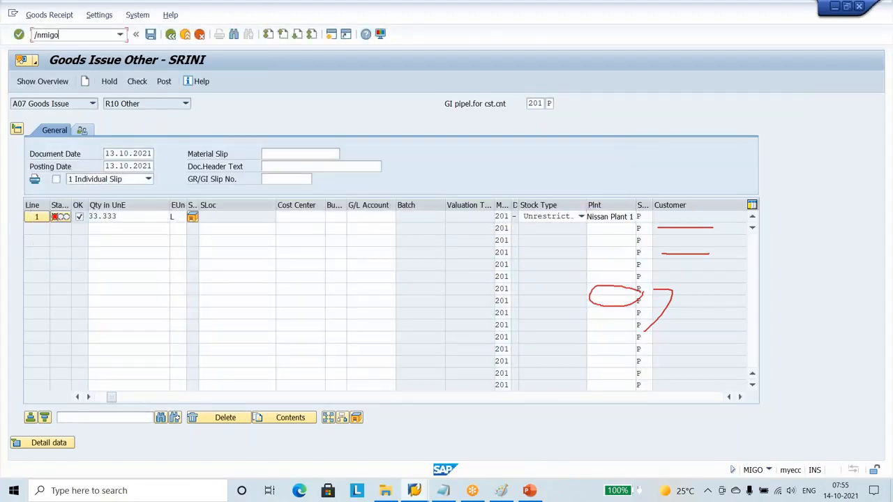
{"action": "key", "text": "Return"}
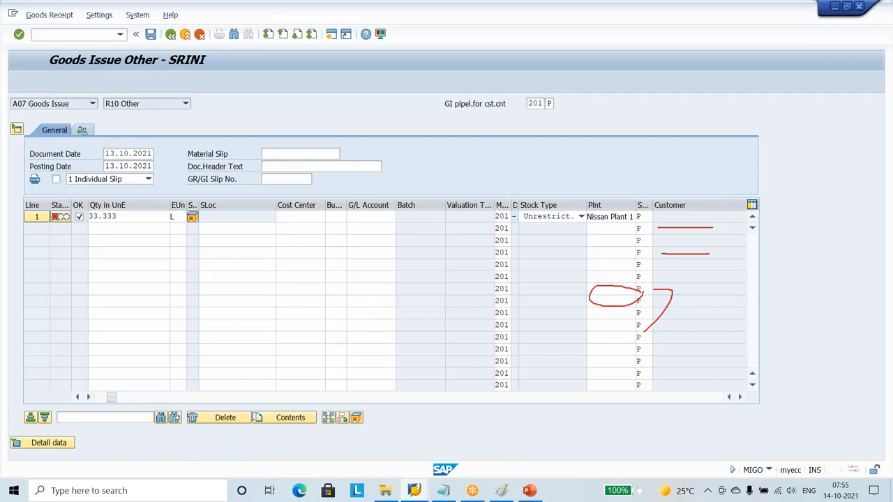
{"action": "left_click", "coordinate": [93, 104]}
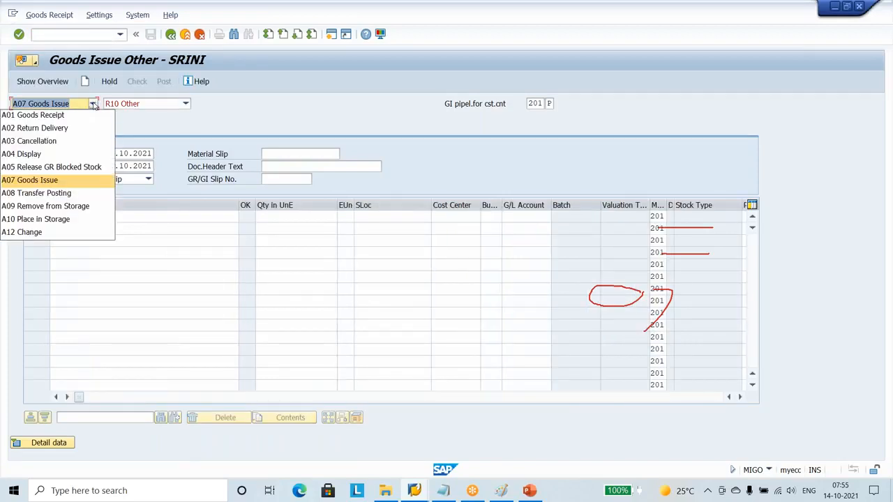
{"action": "left_click", "coordinate": [93, 104]}
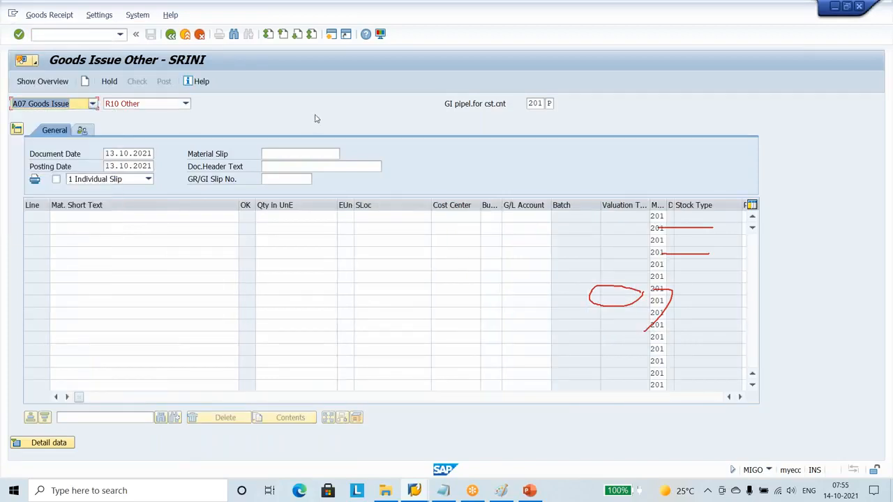
- Enter material 60030500 with quantity 33333 and storage location s11 in the first item line
{"action": "left_click", "coordinate": [117, 218]}
{"action": "left_click", "coordinate": [117, 218]}
{"action": "left_click", "coordinate": [118, 230]}
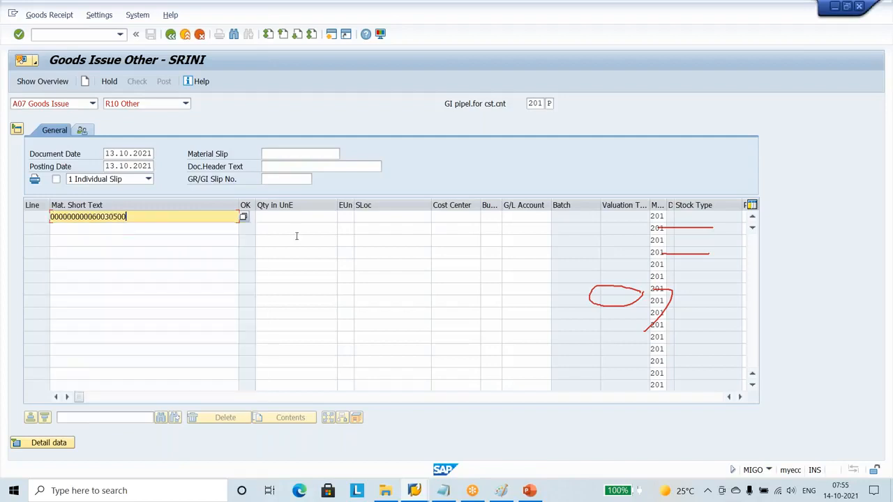
{"action": "left_click", "coordinate": [297, 219]}
{"action": "left_click", "coordinate": [297, 219]}
{"action": "left_click", "coordinate": [299, 229]}
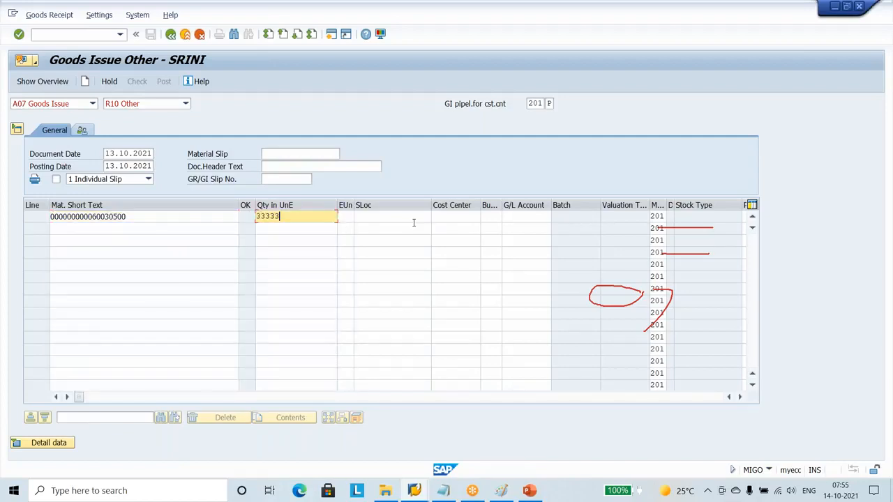
{"action": "left_click", "coordinate": [410, 217]}
{"action": "left_click", "coordinate": [410, 216]}
{"action": "left_click", "coordinate": [405, 228]}
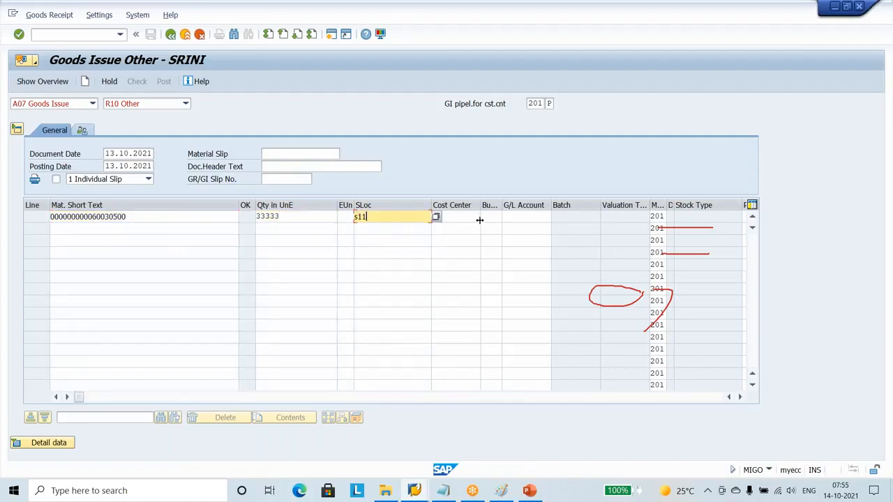
- Assign cost center NIS_CC and plant nip1 to the first item, confirm the line and check the document
{"action": "left_click", "coordinate": [470, 217]}
{"action": "left_click", "coordinate": [471, 217]}
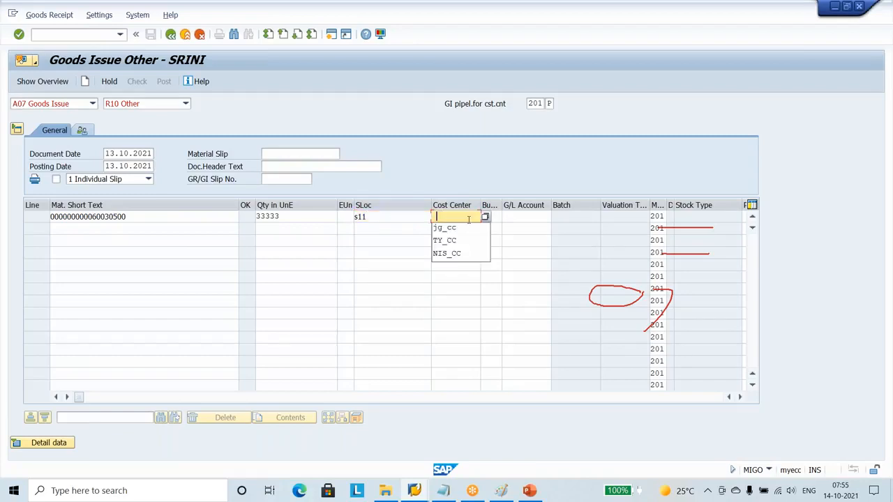
{"action": "left_click", "coordinate": [454, 255]}
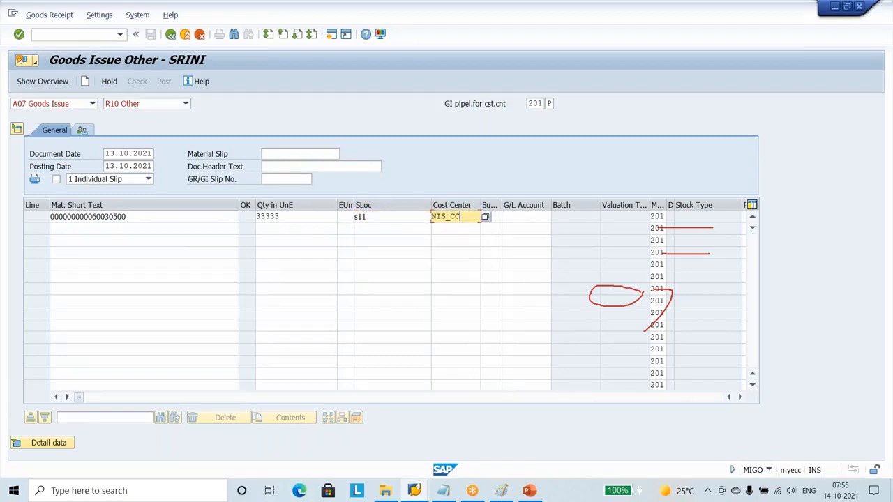
{"action": "key", "text": "Tab"}
{"action": "key", "text": "Tab"}
{"action": "key", "text": "Tab"}
{"action": "key", "text": "Tab"}
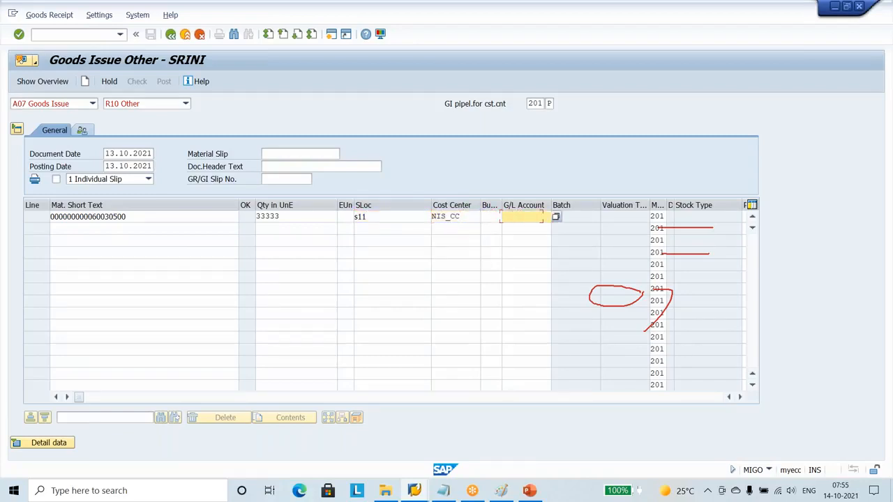
{"action": "key", "text": "BackSpace"}
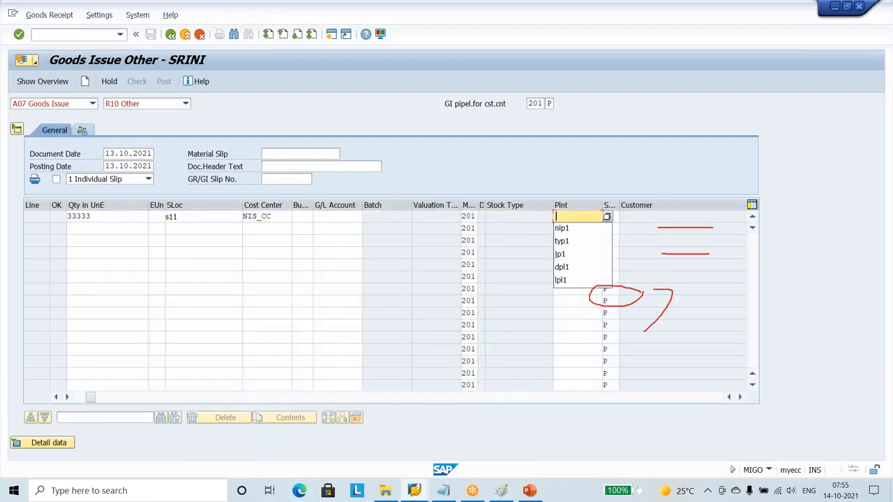
{"action": "key", "text": "Down"}
{"action": "key", "text": "Return"}
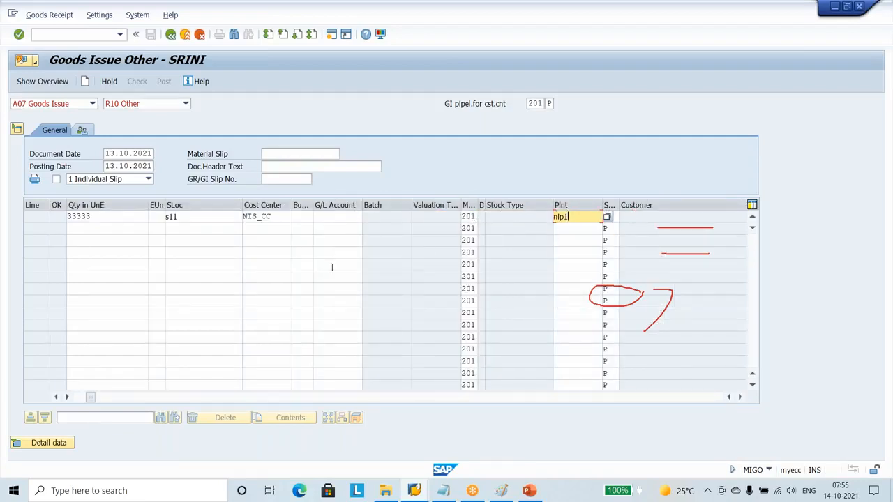
{"action": "key", "text": "Return"}
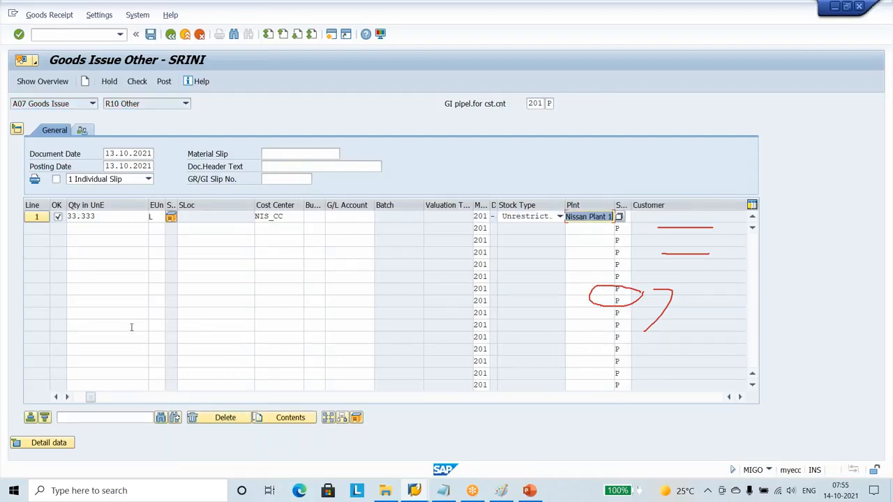
{"action": "left_click", "coordinate": [137, 81]}
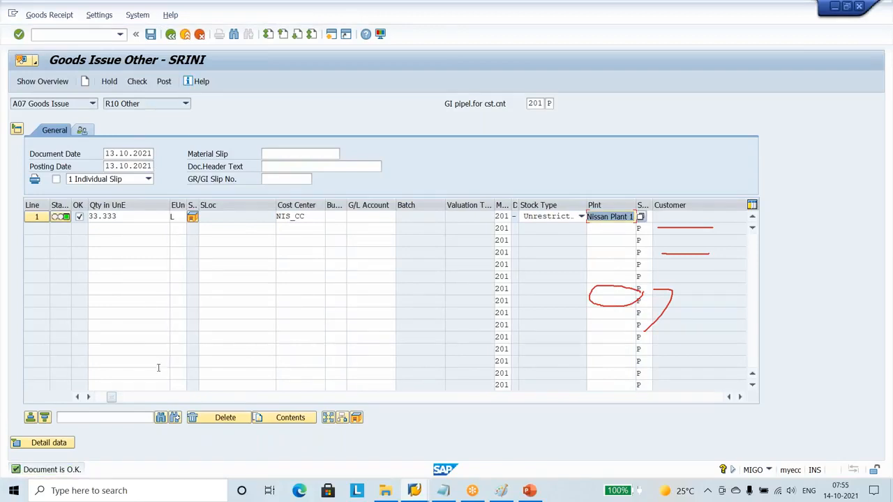
- Search the vendors of company code NMOT and assign vendor 906, Balaji International Suppliers, to the item
{"action": "left_click", "coordinate": [88, 397]}
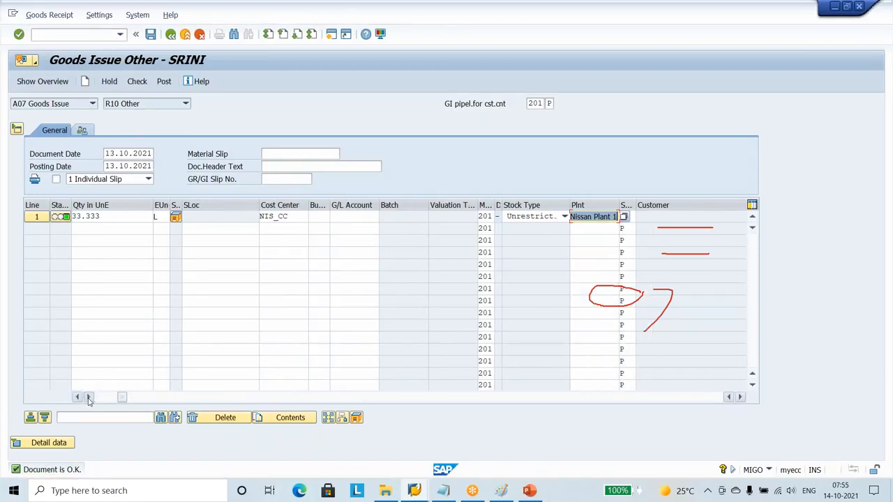
{"action": "left_click", "coordinate": [89, 398]}
{"action": "left_click", "coordinate": [88, 398]}
{"action": "left_click", "coordinate": [88, 398]}
{"action": "left_click", "coordinate": [89, 398]}
{"action": "left_click", "coordinate": [89, 398]}
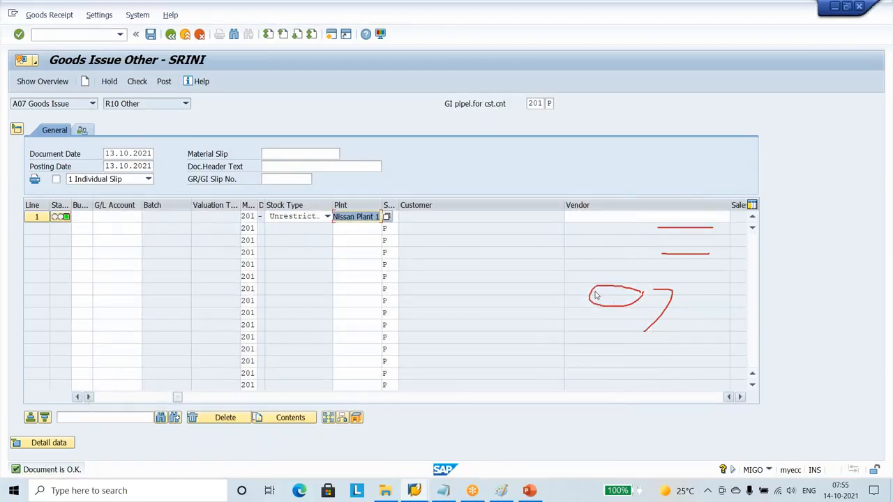
{"action": "left_click", "coordinate": [620, 221]}
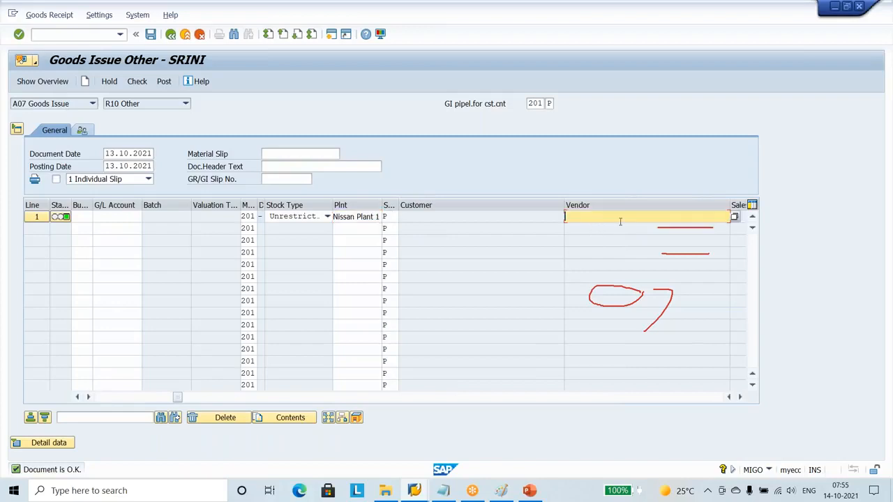
{"action": "left_click", "coordinate": [735, 218]}
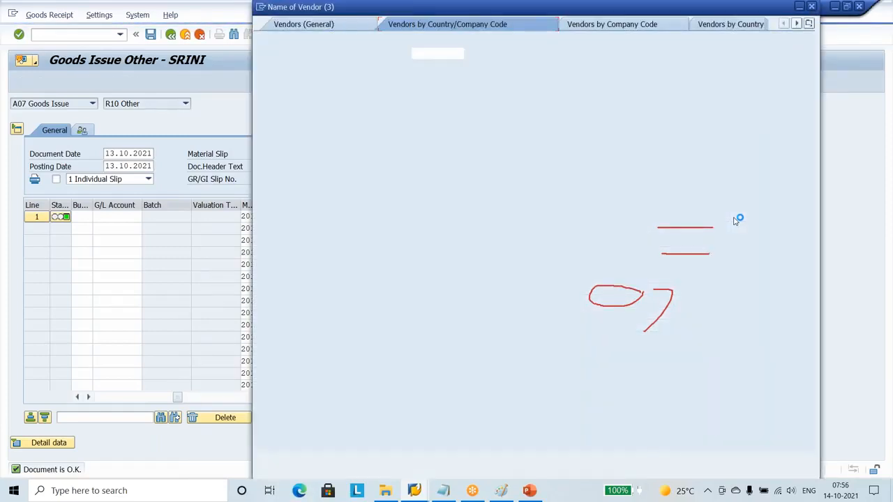
{"action": "left_click", "coordinate": [463, 198]}
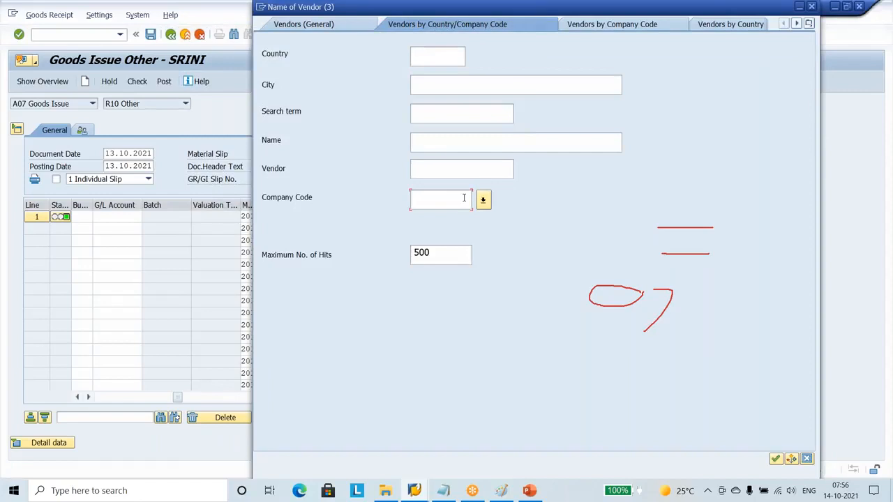
{"action": "type", "text": "nmot"}
{"action": "key", "text": "Return"}
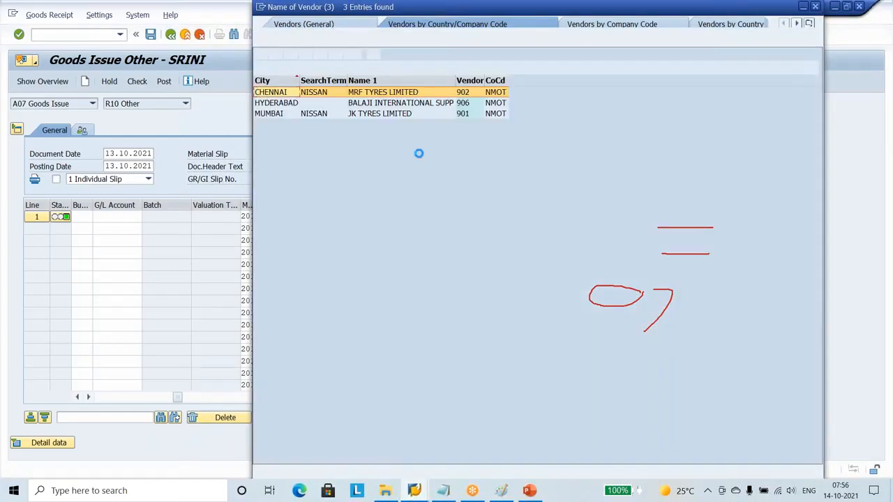
{"action": "double_click", "coordinate": [402, 102]}
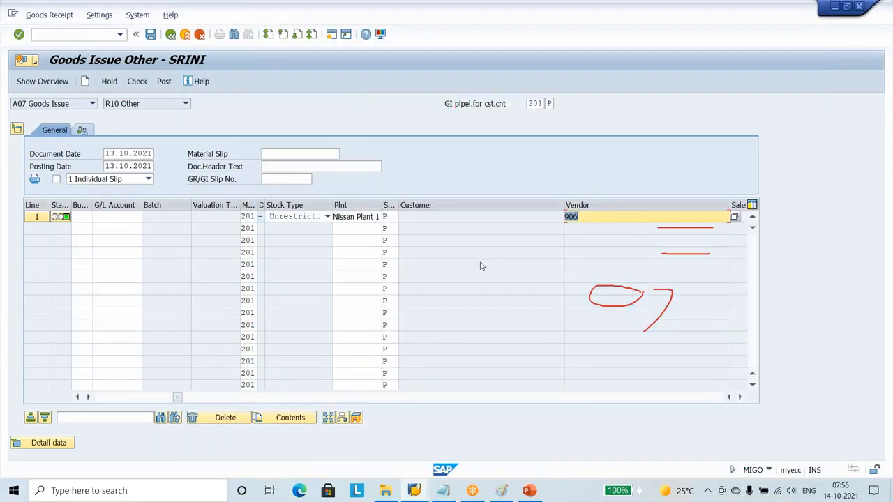
{"action": "key", "text": "Return"}
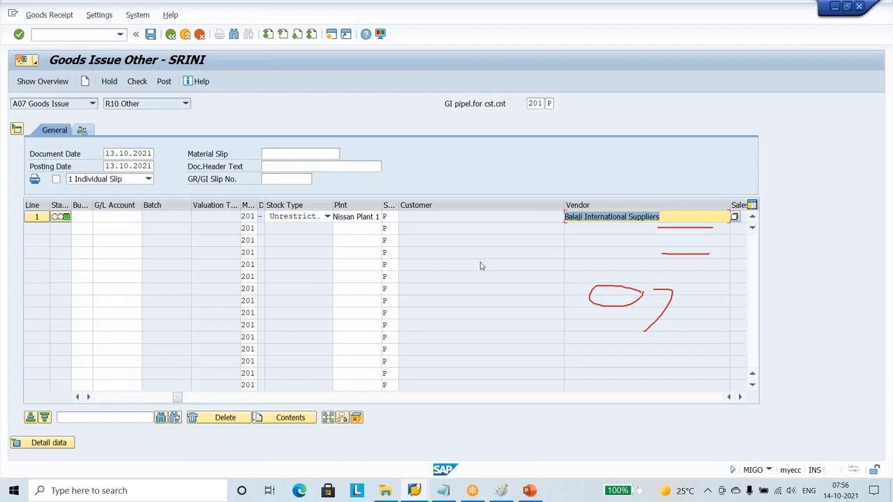
- Set the document header text to "water consumption Sep21", check the document and post the goods issue
{"action": "left_click", "coordinate": [331, 165]}
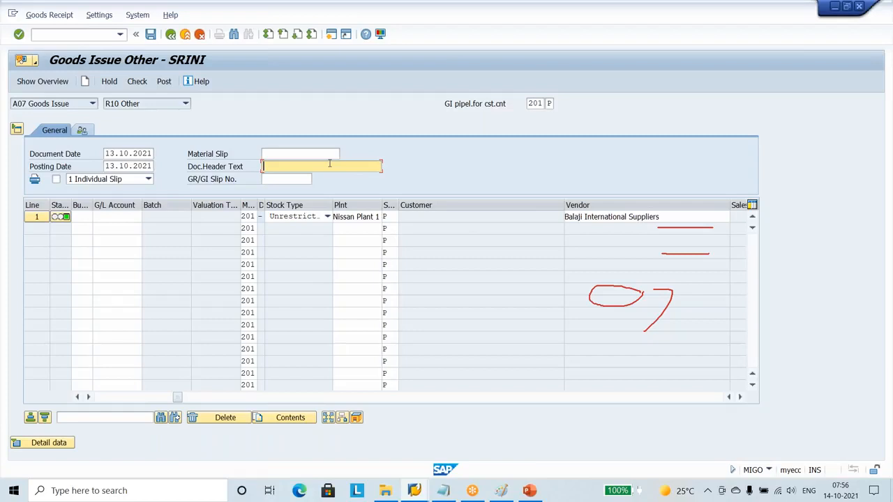
{"action": "type", "text": "water consumption of sep2"}
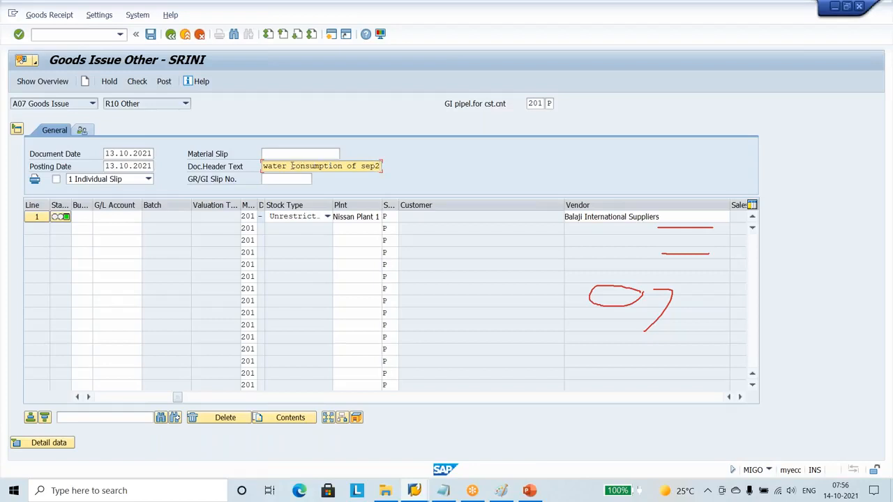
{"action": "left_click", "coordinate": [347, 165]}
{"action": "key", "text": "Delete"}
{"action": "key", "text": "Delete"}
{"action": "key", "text": "Delete"}
{"action": "key", "text": "Delete"}
{"action": "type", "text": "S"}
{"action": "key", "text": "Return"}
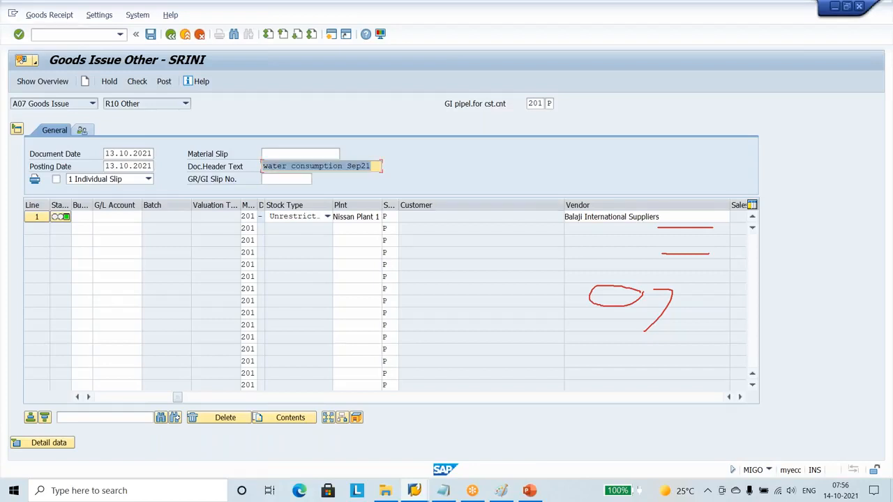
{"action": "left_click", "coordinate": [103, 399]}
{"action": "left_click", "coordinate": [137, 82]}
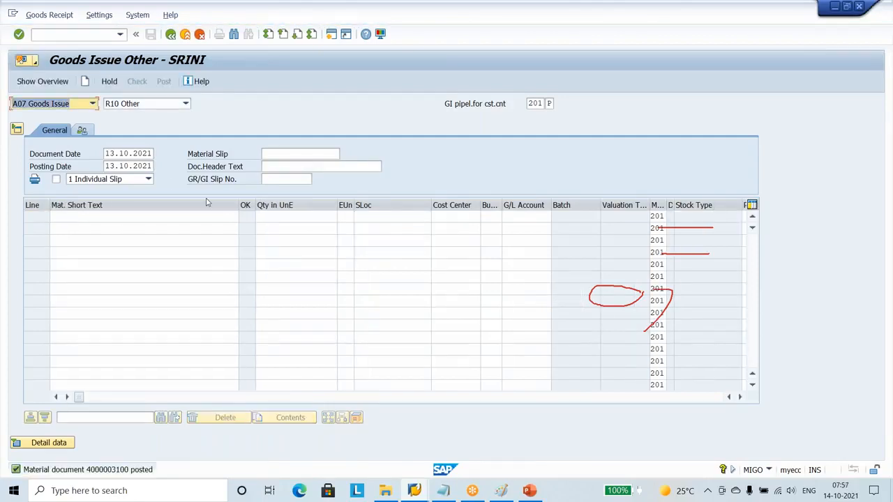
- Display the posted material document, copy its number and open its accounting document from the document information
{"action": "left_click", "coordinate": [92, 104]}
{"action": "left_click", "coordinate": [67, 158]}
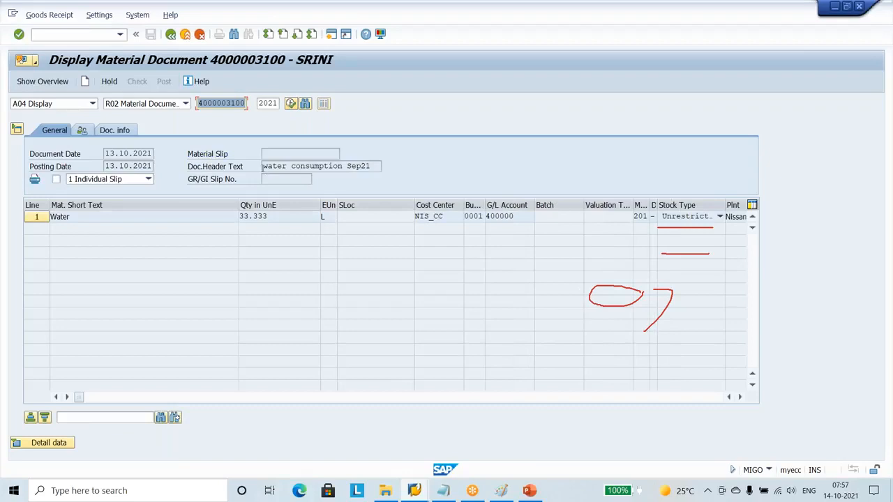
{"action": "left_click", "coordinate": [199, 105]}
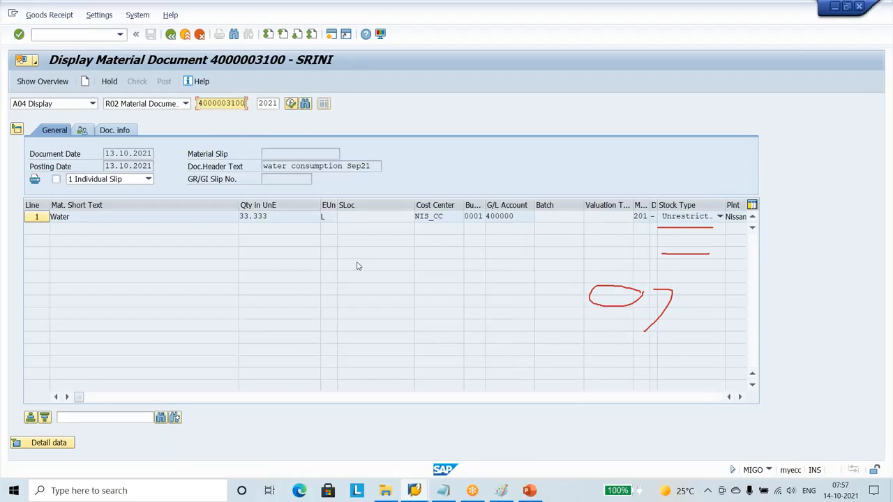
{"action": "left_click", "coordinate": [122, 131]}
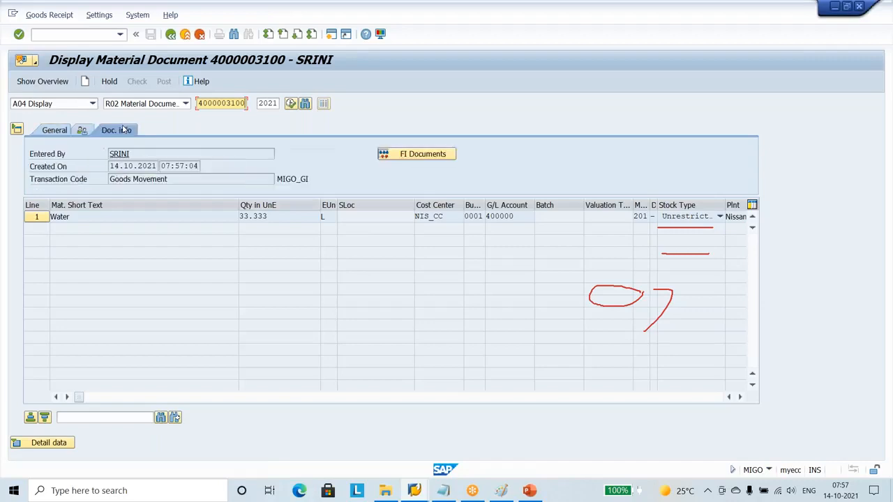
{"action": "left_click", "coordinate": [413, 156]}
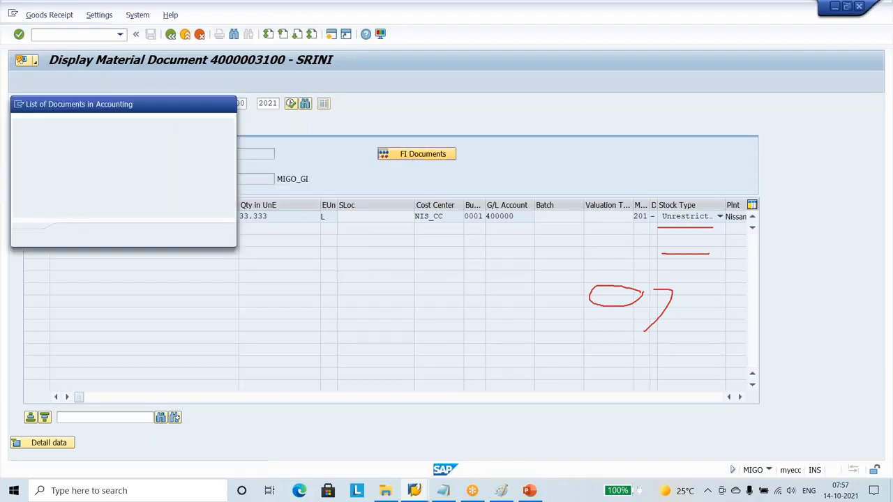
{"action": "double_click", "coordinate": [77, 157]}
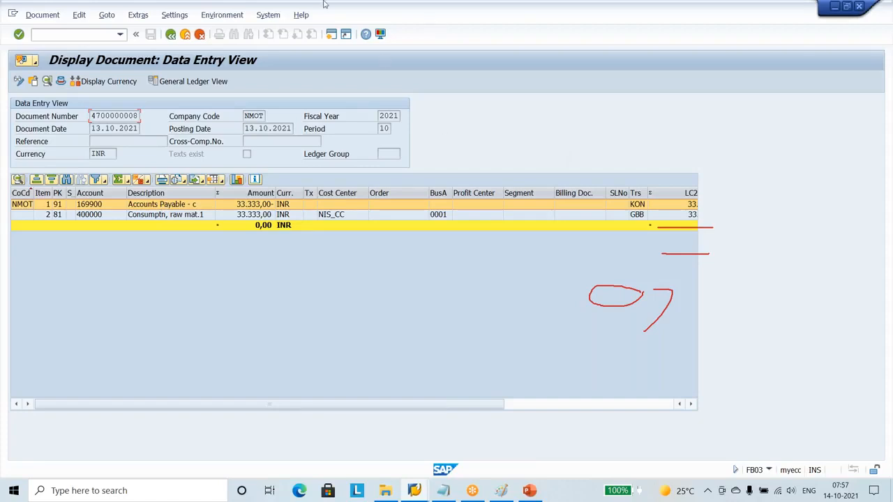
{"action": "left_click", "coordinate": [331, 37]}
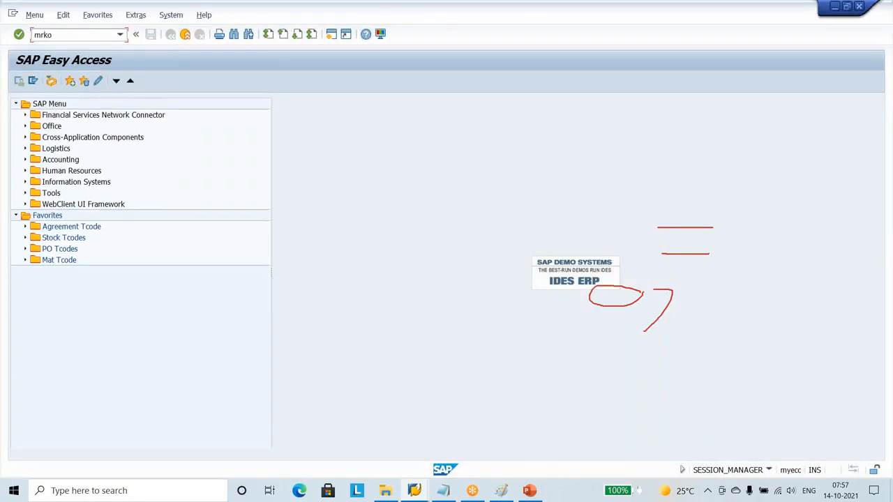
{"action": "key", "text": "Return"}
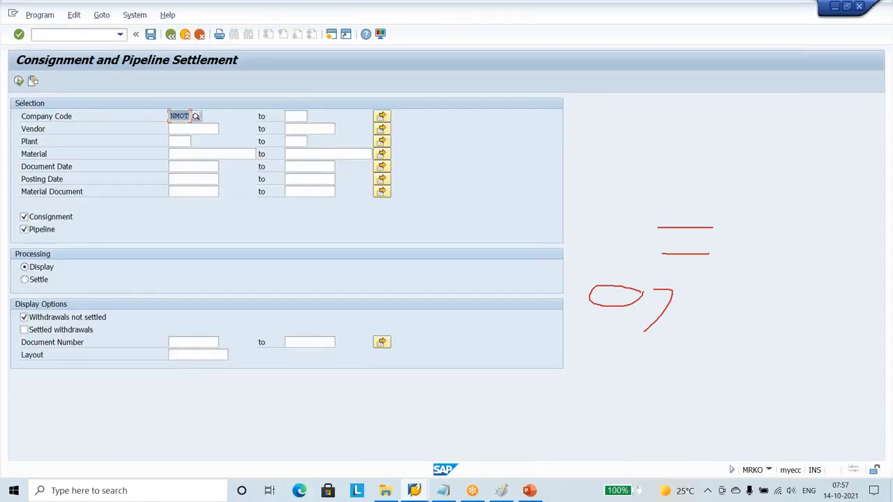
{"action": "left_click", "coordinate": [176, 190]}
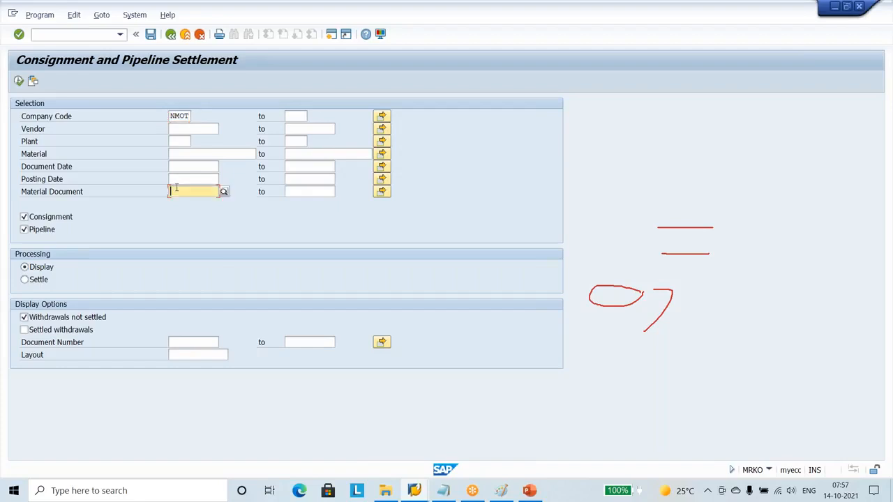
{"action": "key", "text": "ctrl+v"}
{"action": "left_click", "coordinate": [25, 218]}
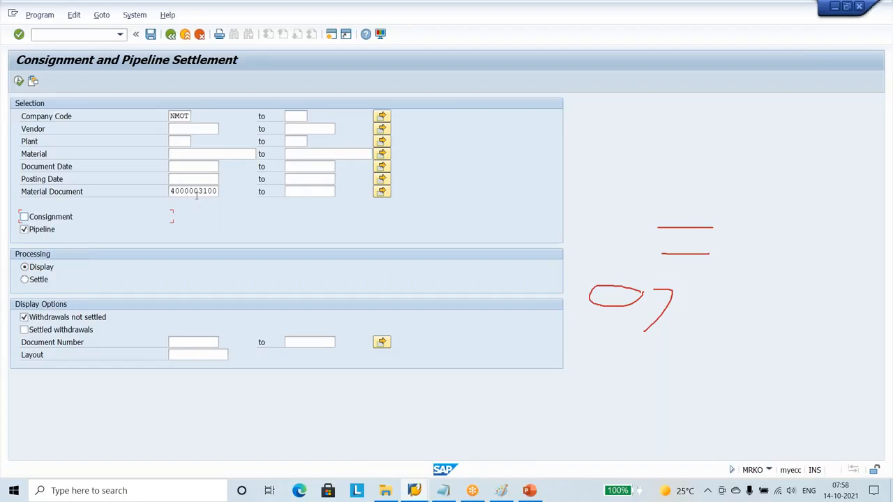
{"action": "left_click", "coordinate": [19, 81]}
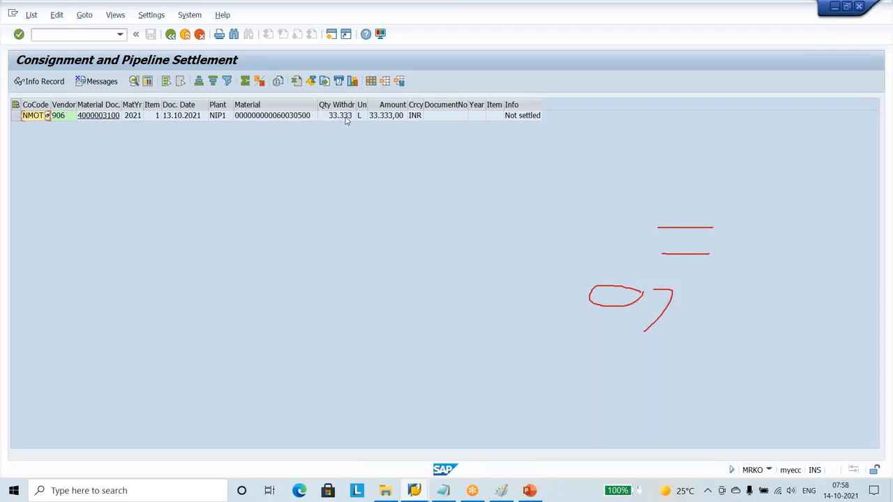
- Change the processing option to Settle and try to settle the pipeline withdrawal
{"action": "left_click", "coordinate": [172, 35]}
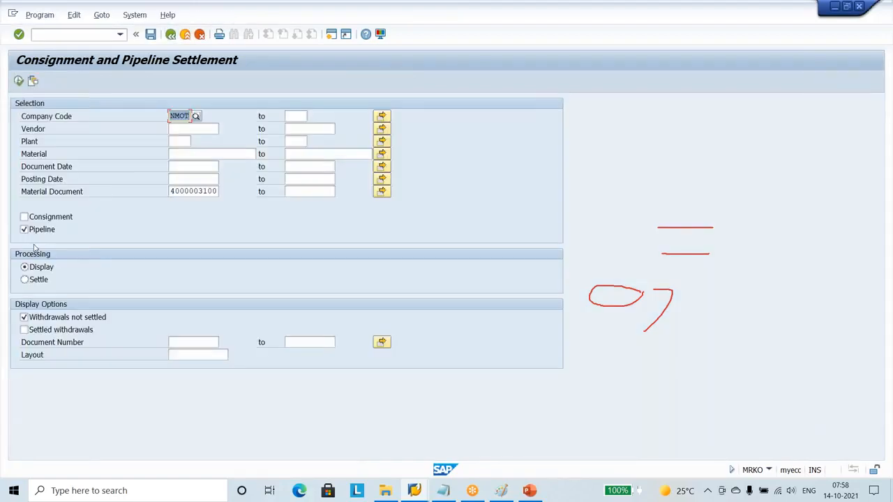
{"action": "left_click", "coordinate": [25, 269]}
{"action": "left_click", "coordinate": [25, 279]}
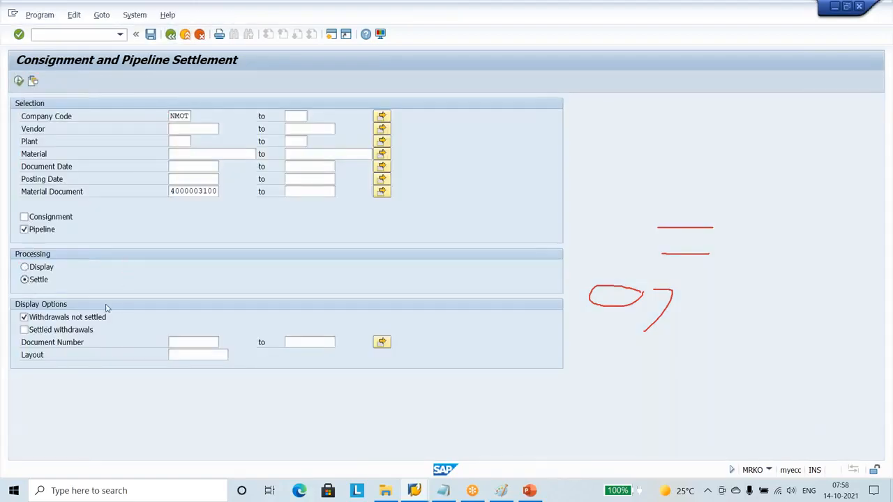
{"action": "left_click", "coordinate": [19, 81]}
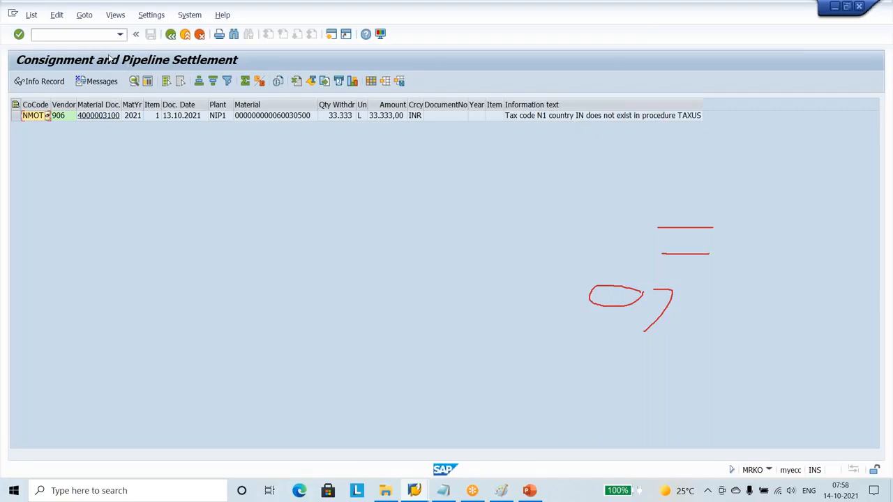
{"action": "left_click", "coordinate": [170, 35]}
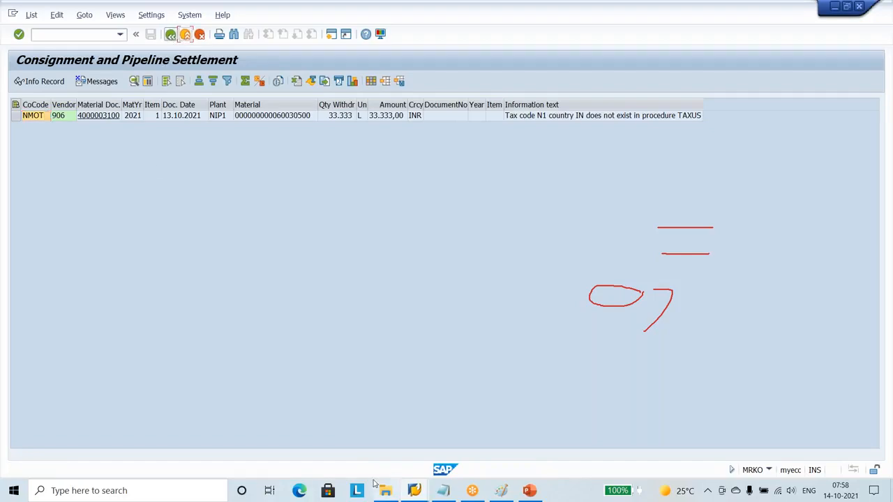
- Switch to the IMG session, open transaction OBBG and position the country list on IN for India
{"action": "mouse_move", "coordinate": [414, 490]}
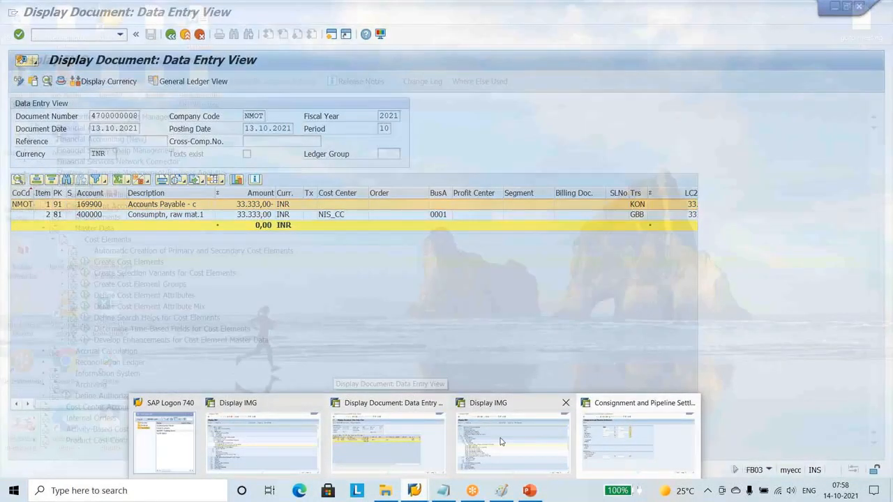
{"action": "left_click", "coordinate": [500, 442]}
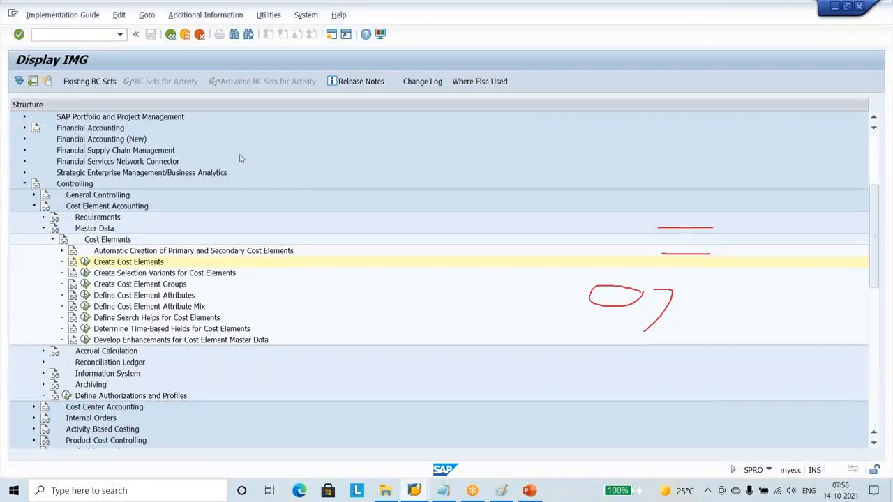
{"action": "left_click", "coordinate": [78, 35]}
{"action": "type", "text": "/nobbg"}
{"action": "key", "text": "Return"}
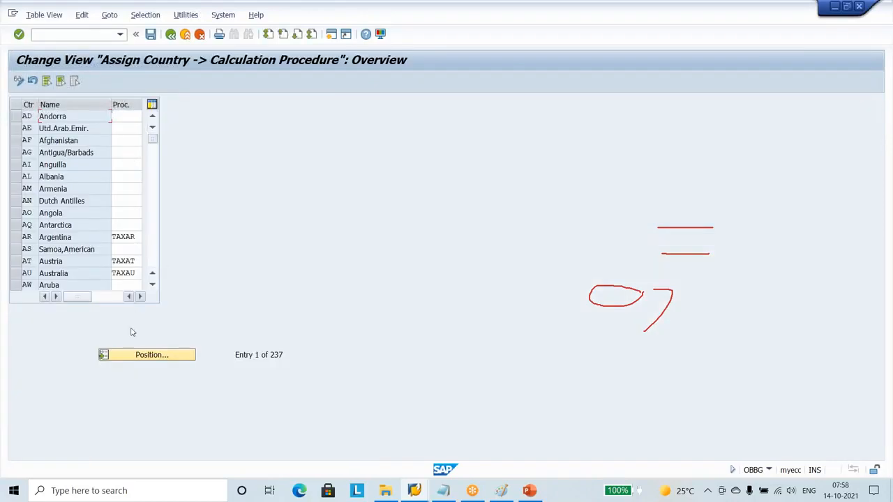
{"action": "left_click", "coordinate": [138, 354]}
{"action": "type", "text": "in"}
{"action": "key", "text": "Return"}
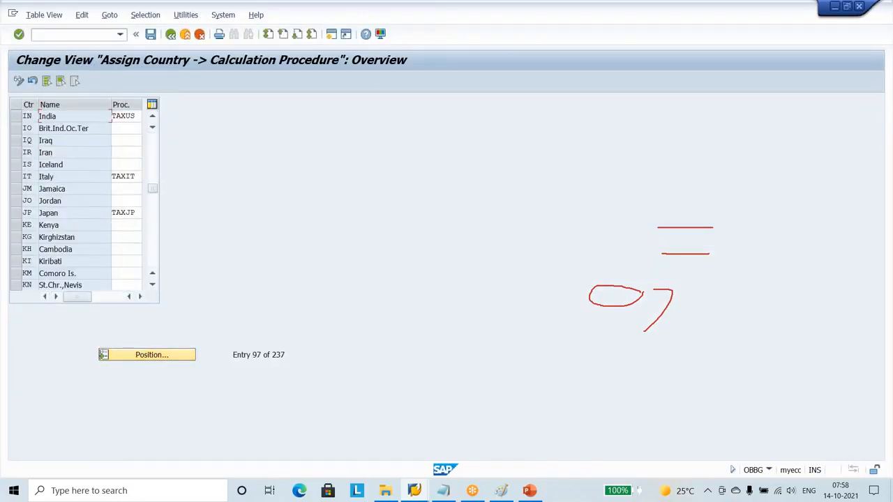
- Assign calculation procedure NISTAX to India and save it in customizing request Y01K900546, leaving the view
{"action": "left_click", "coordinate": [139, 117]}
{"action": "key", "text": "BackSpace"}
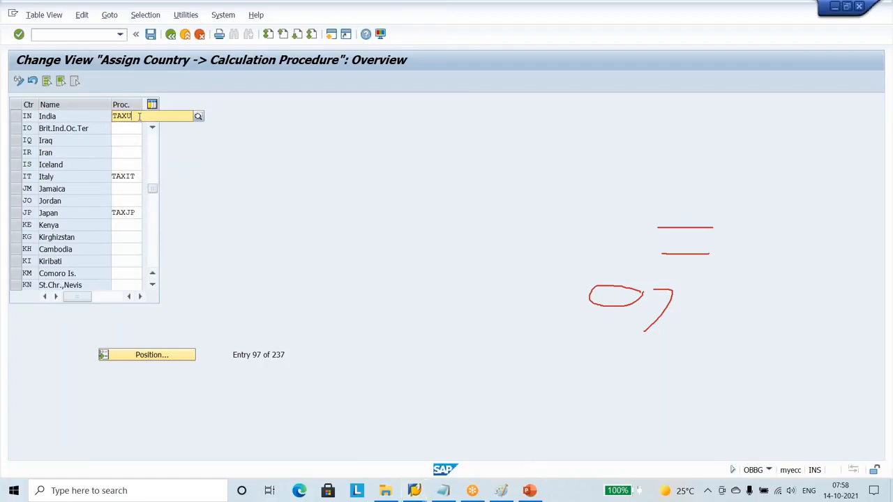
{"action": "key", "text": "BackSpace"}
{"action": "key", "text": "BackSpace"}
{"action": "key", "text": "BackSpace"}
{"action": "key", "text": "BackSpace"}
{"action": "type", "text": "ni"}
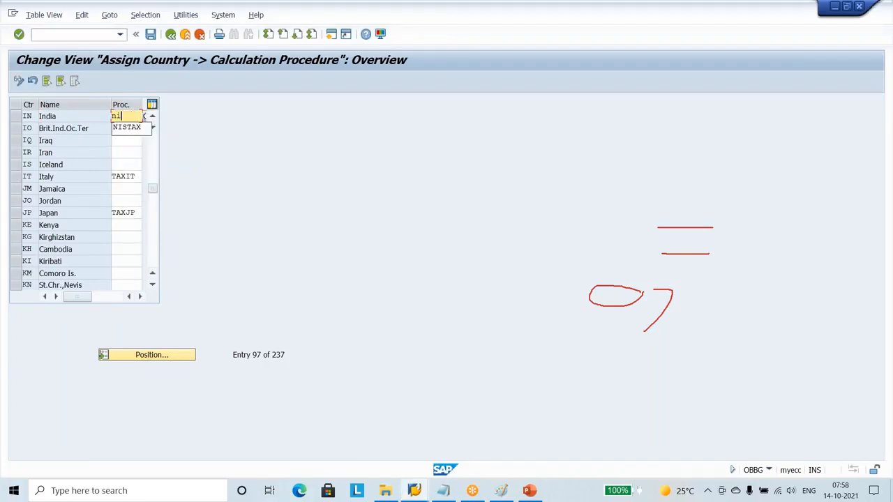
{"action": "type", "text": "stax"}
{"action": "key", "text": "Return"}
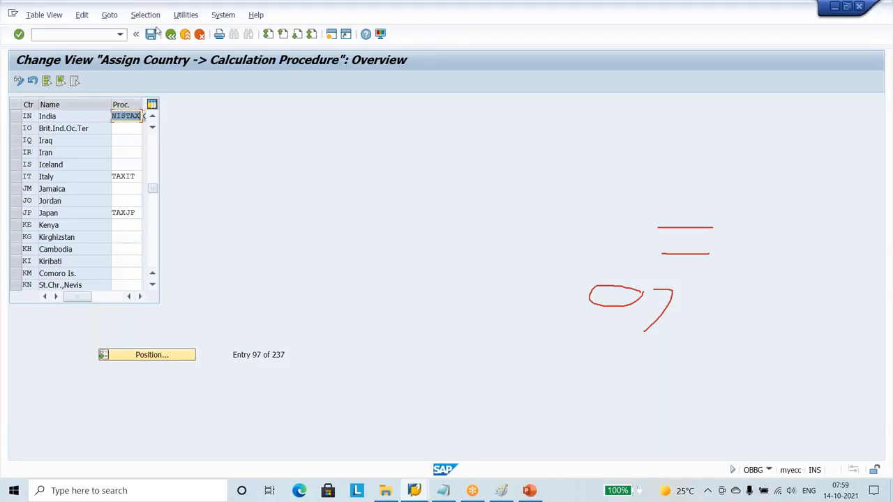
{"action": "left_click", "coordinate": [150, 34]}
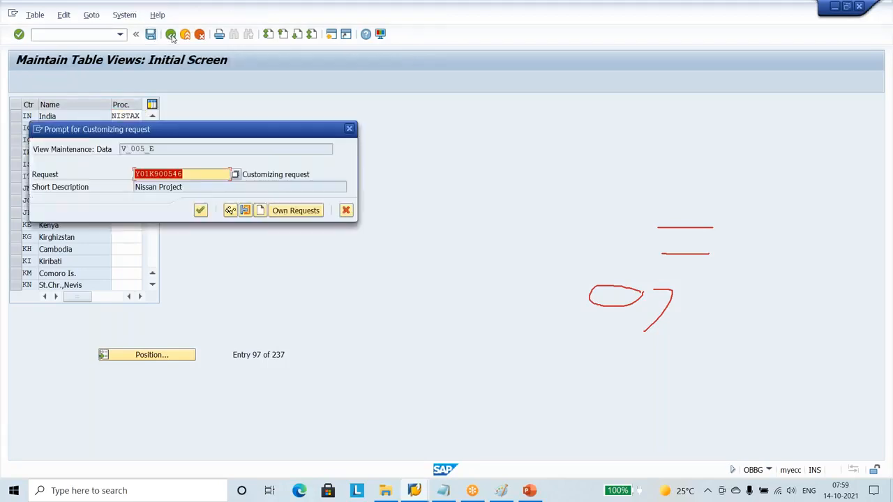
{"action": "left_click", "coordinate": [201, 210]}
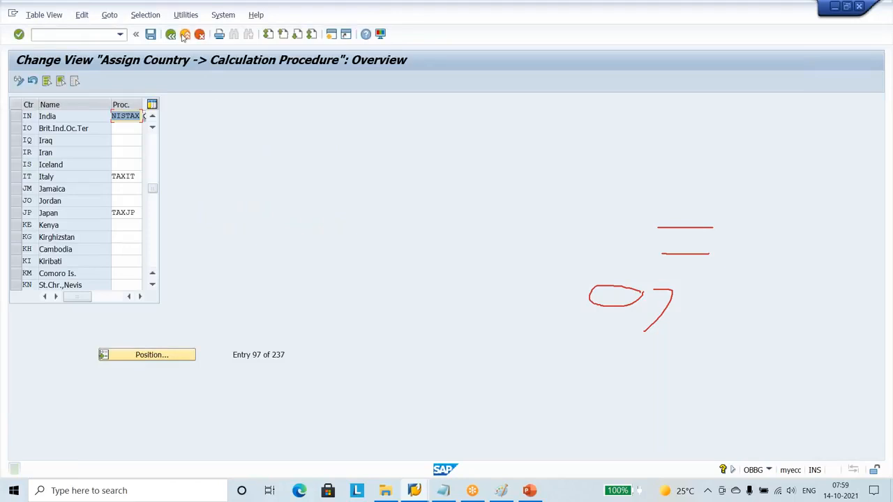
{"action": "left_click", "coordinate": [186, 35]}
{"action": "left_click", "coordinate": [187, 36]}
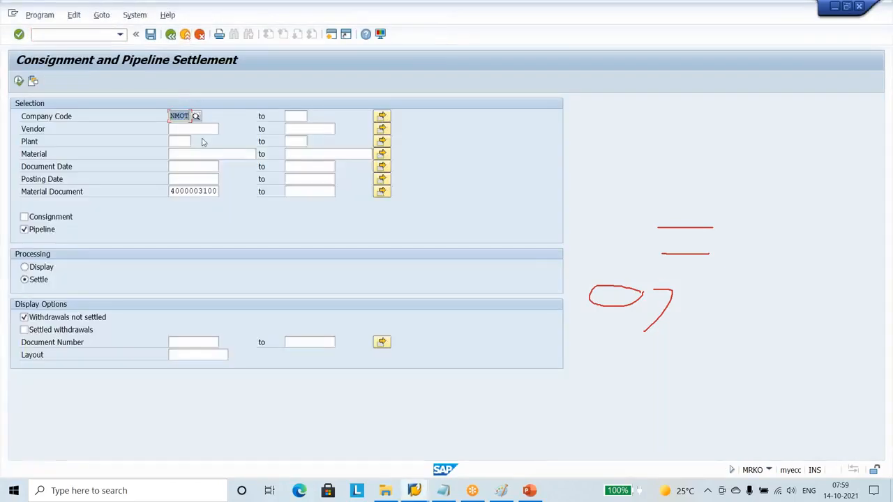
- Execute the pipeline settlement again, open the accounting document it creates and compare it with the goods issue's accounting document
{"action": "left_click", "coordinate": [19, 81]}
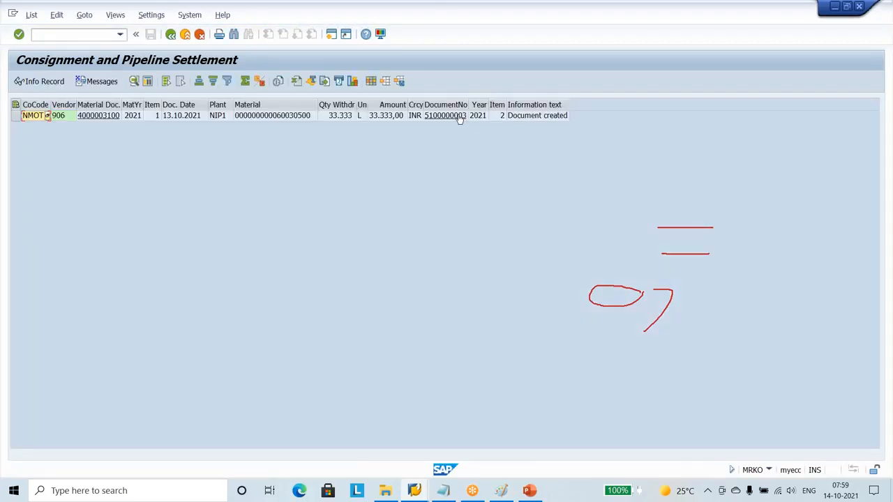
{"action": "left_click", "coordinate": [454, 116]}
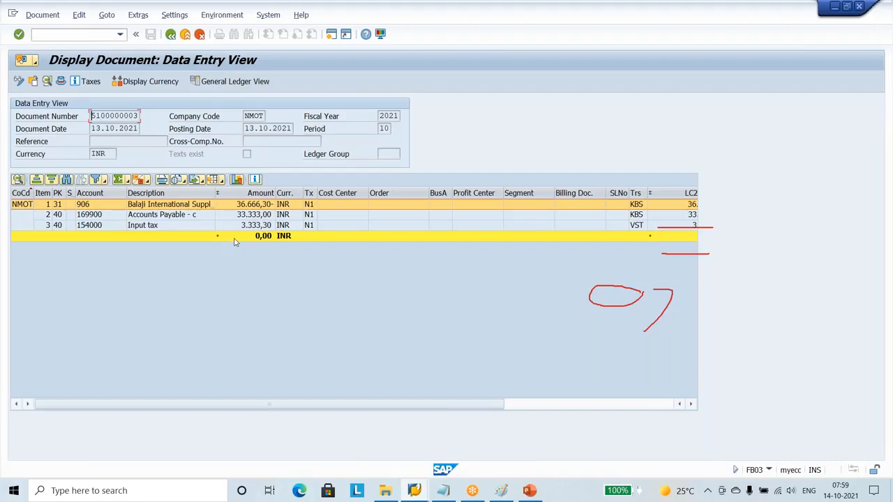
{"action": "left_click", "coordinate": [414, 492]}
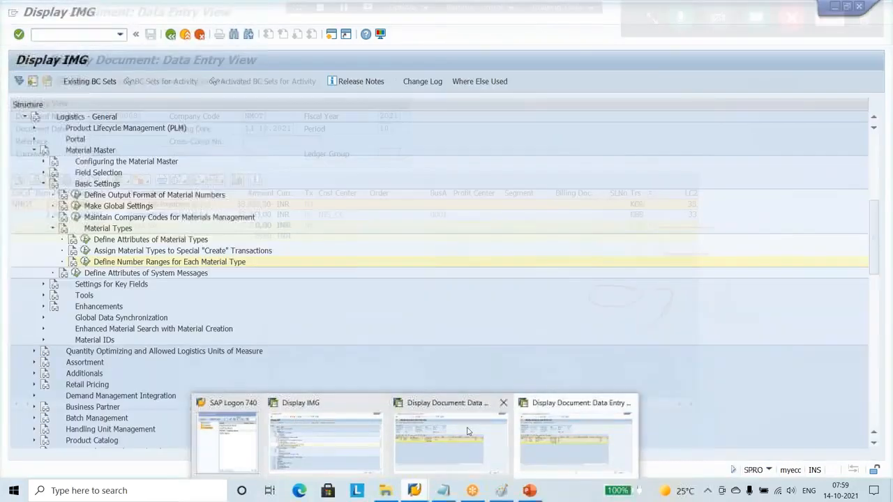
{"action": "mouse_move", "coordinate": [468, 432]}
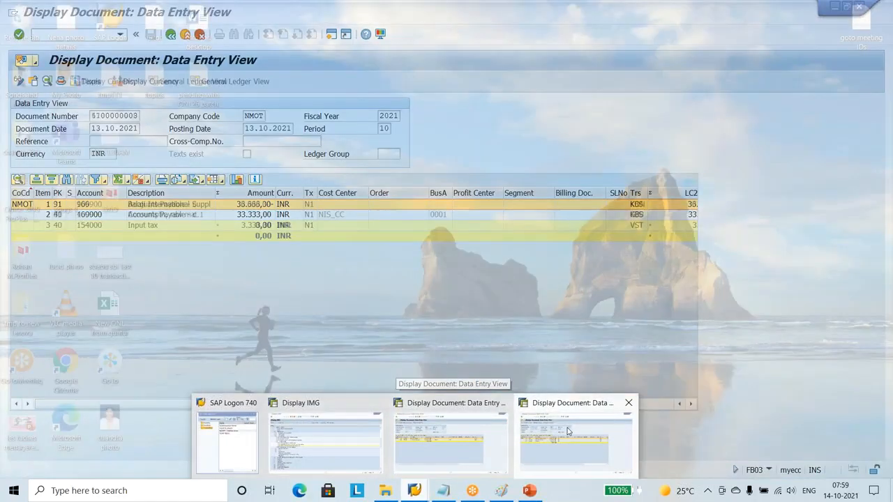
{"action": "mouse_move", "coordinate": [568, 432]}
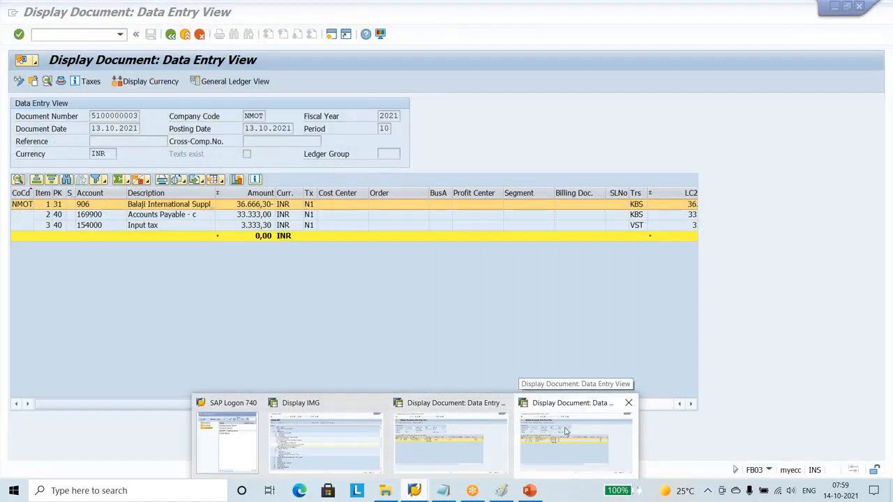
{"action": "left_click", "coordinate": [566, 432]}
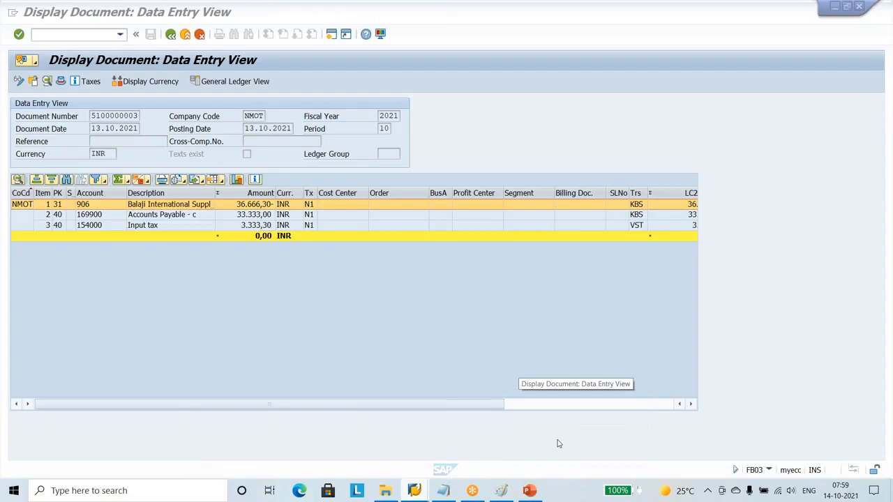
- Switch to the Pipe line scenario notes in Paint, undo the rectangle at the movement type and frame step 1 with one about 417 × 104 px
{"action": "left_click", "coordinate": [502, 491]}
{"action": "left_click", "coordinate": [502, 491]}
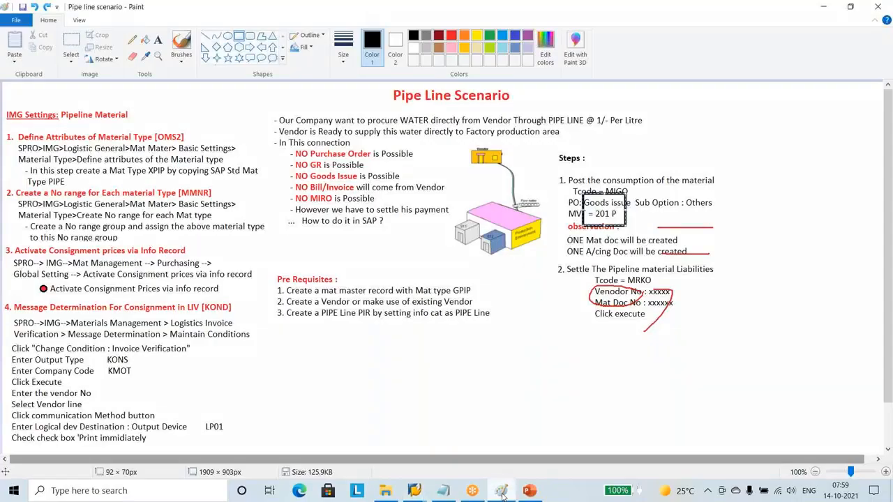
{"action": "left_click", "coordinate": [599, 119]}
{"action": "left_click", "coordinate": [553, 7]}
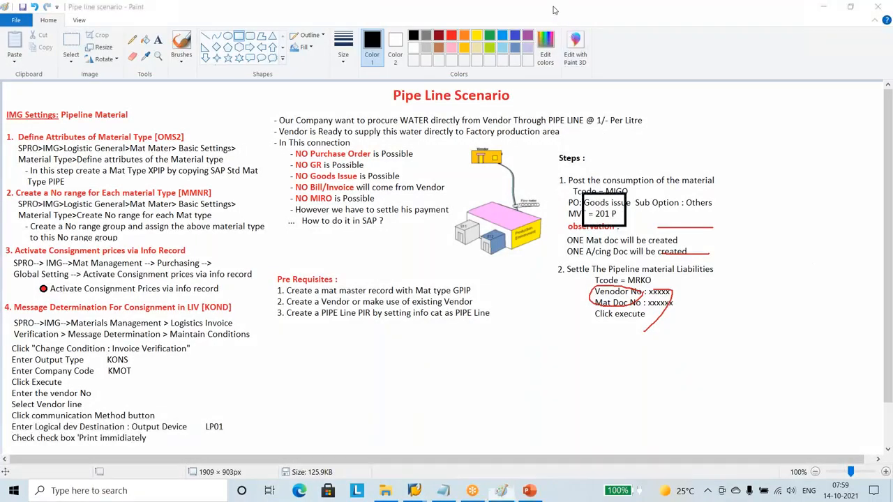
{"action": "left_click", "coordinate": [567, 90]}
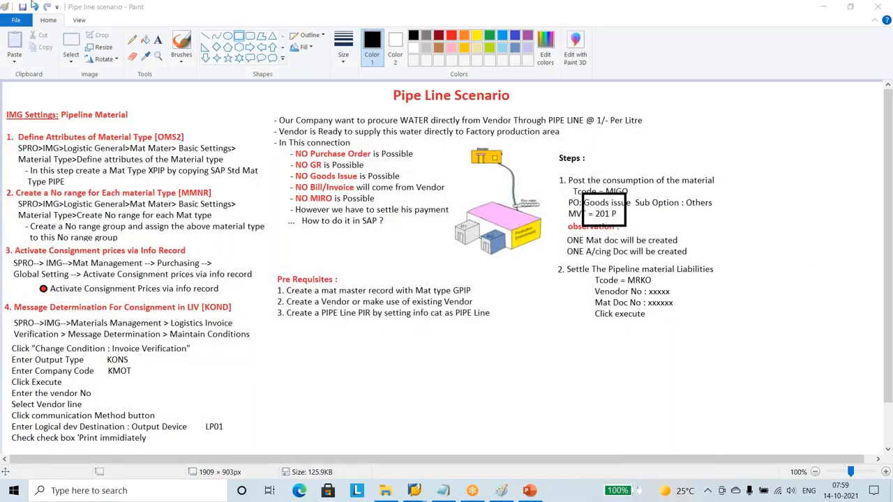
{"action": "left_click", "coordinate": [34, 7]}
{"action": "left_click", "coordinate": [34, 7]}
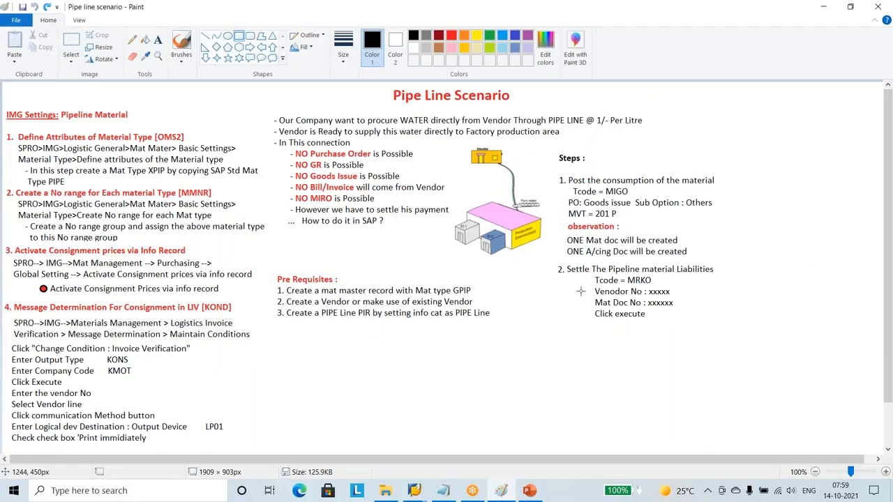
{"action": "mouse_move", "coordinate": [556, 172]}
{"action": "left_mouse_down"}
{"action": "mouse_move", "coordinate": [565, 319]}
{"action": "mouse_move", "coordinate": [750, 330]}
{"action": "mouse_move", "coordinate": [748, 219]}
{"action": "left_mouse_up"}
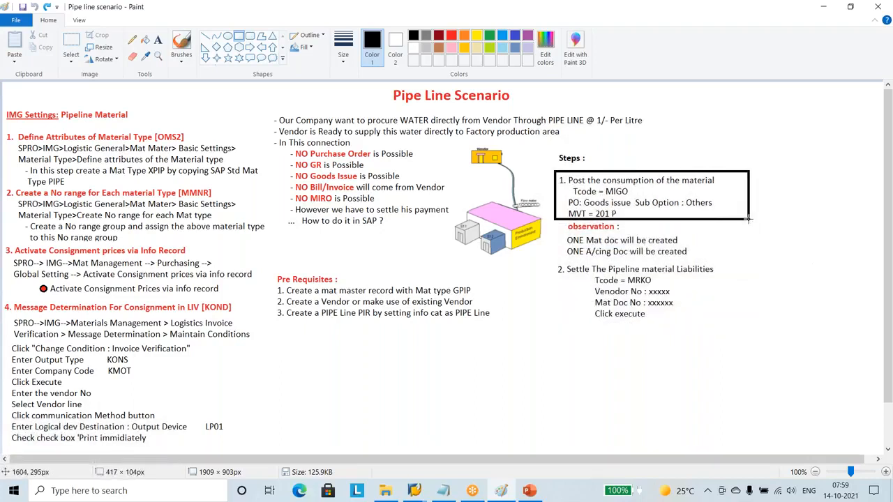